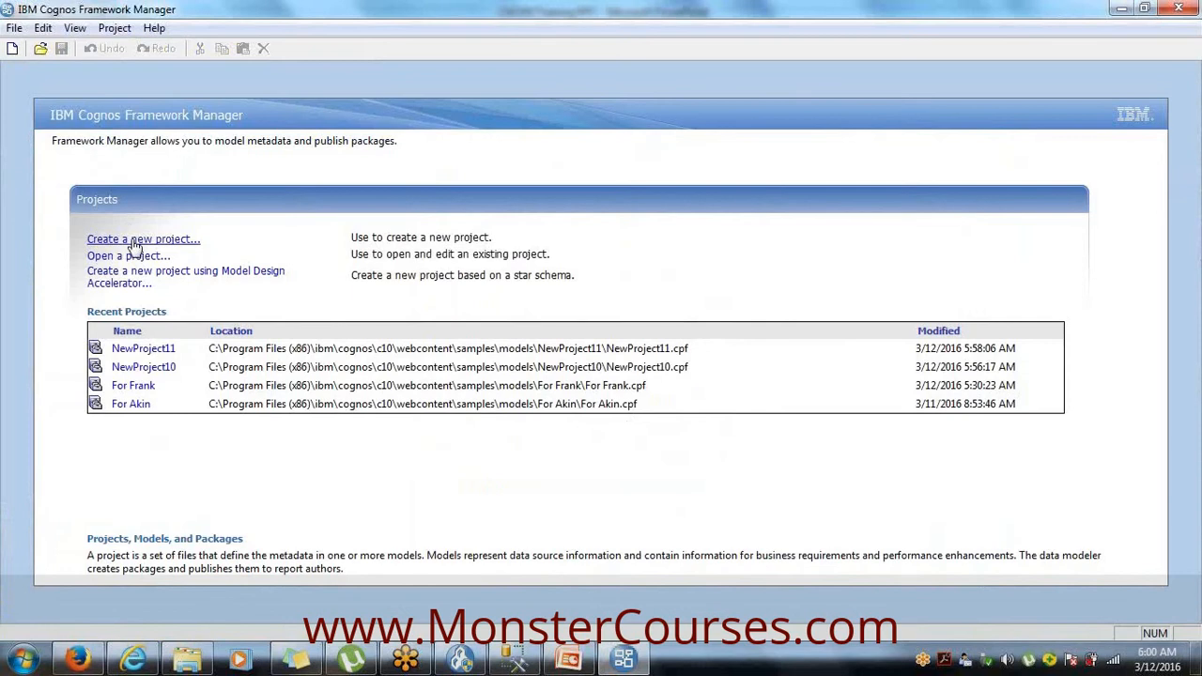
- Create a new project named For Frank, replacing the existing project of that name, with English as the design language
click(134, 240)
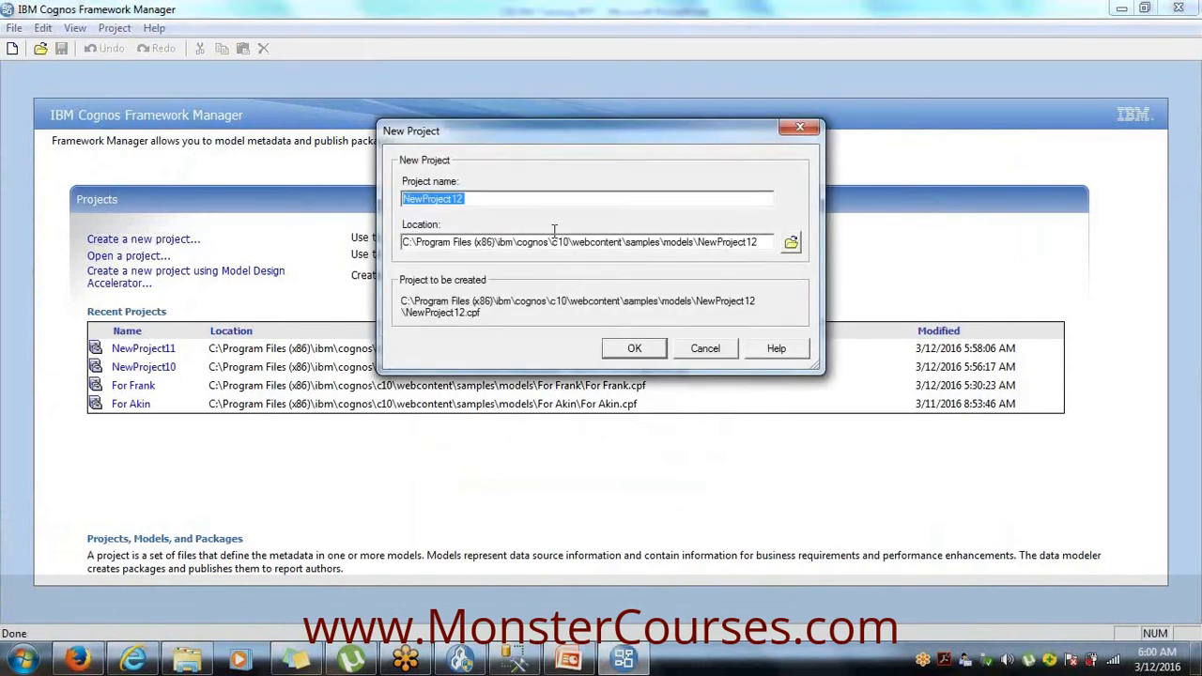
text(For Frank)
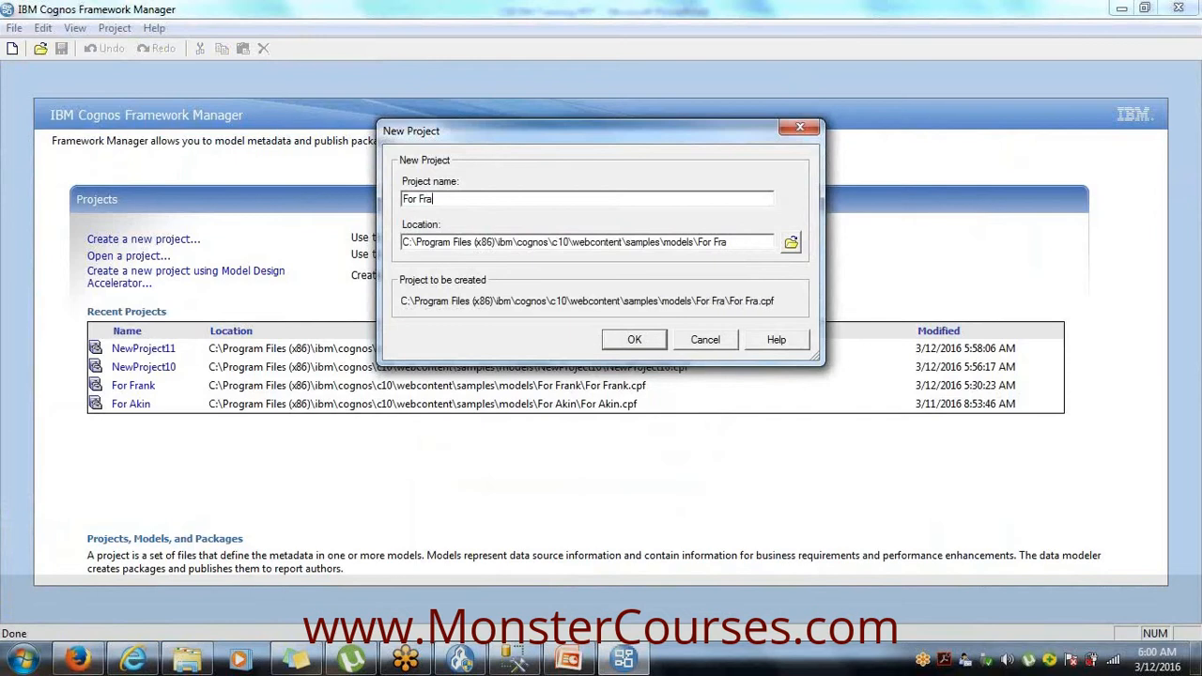
click(630, 339)
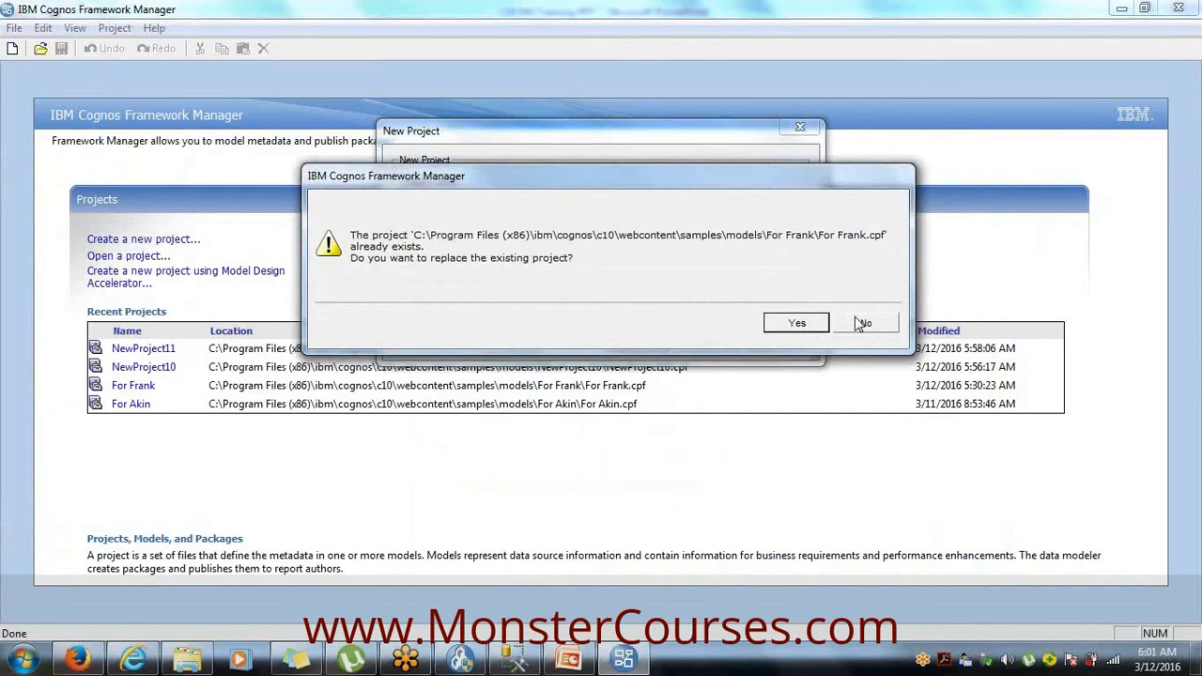
click(796, 325)
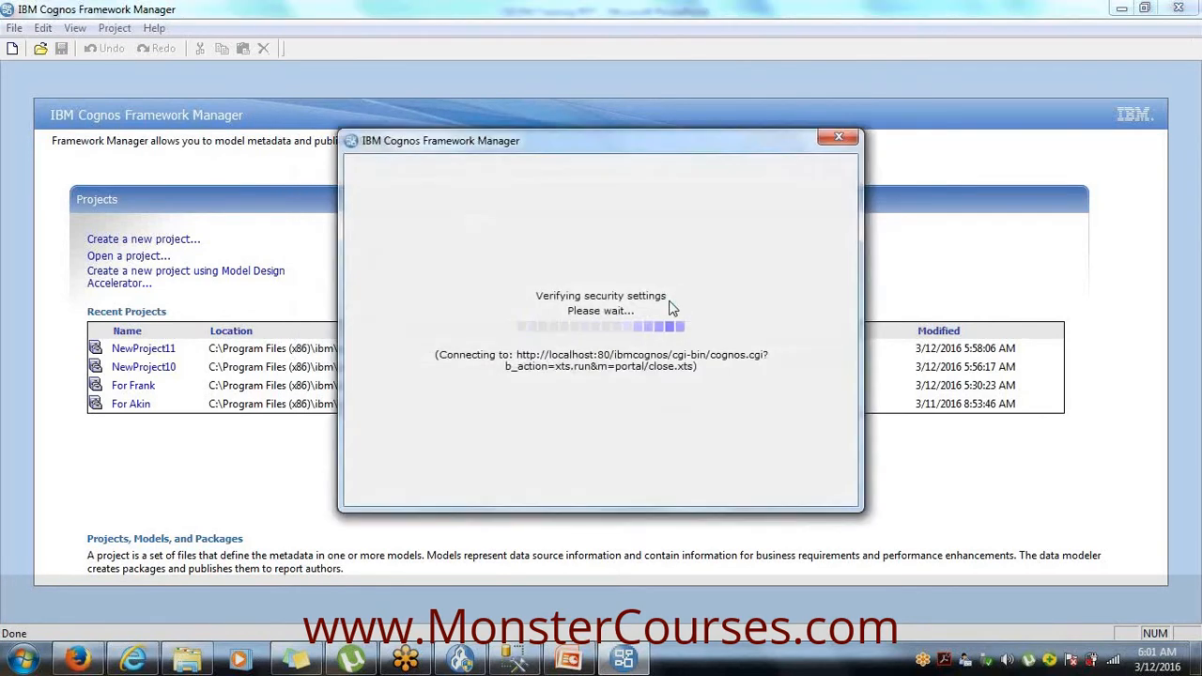
click(696, 510)
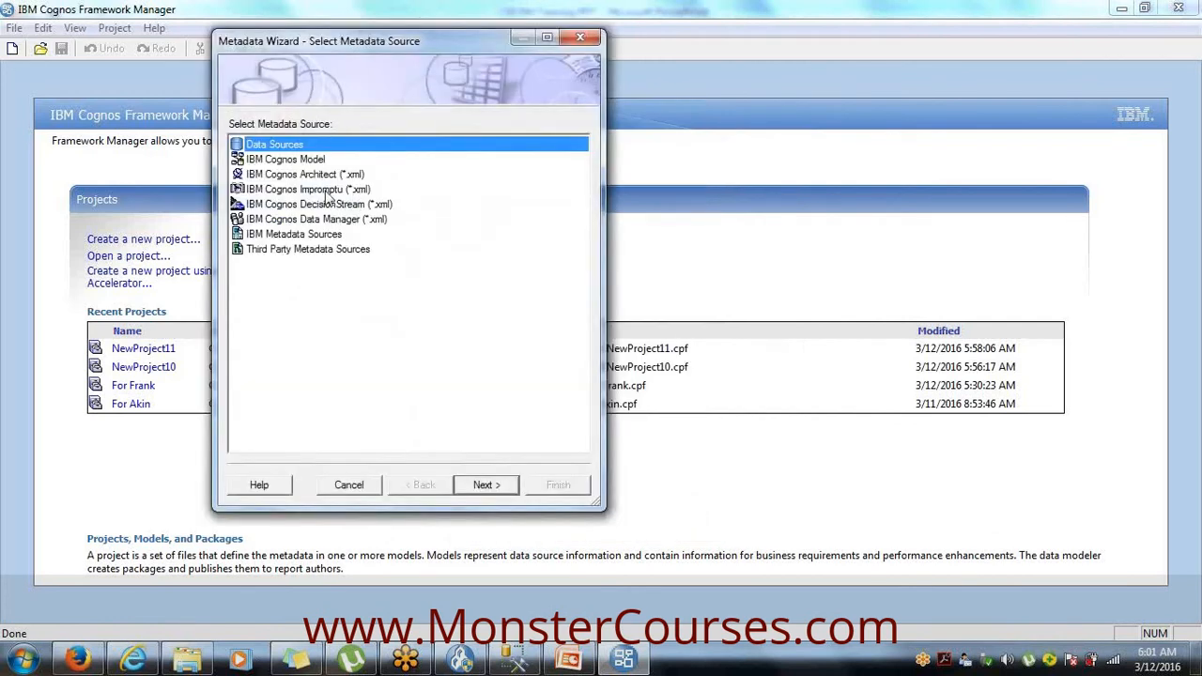
- Choose great_outdoors_sales as the data source for the metadata import and expand the tables of the gosales schema
click(494, 483)
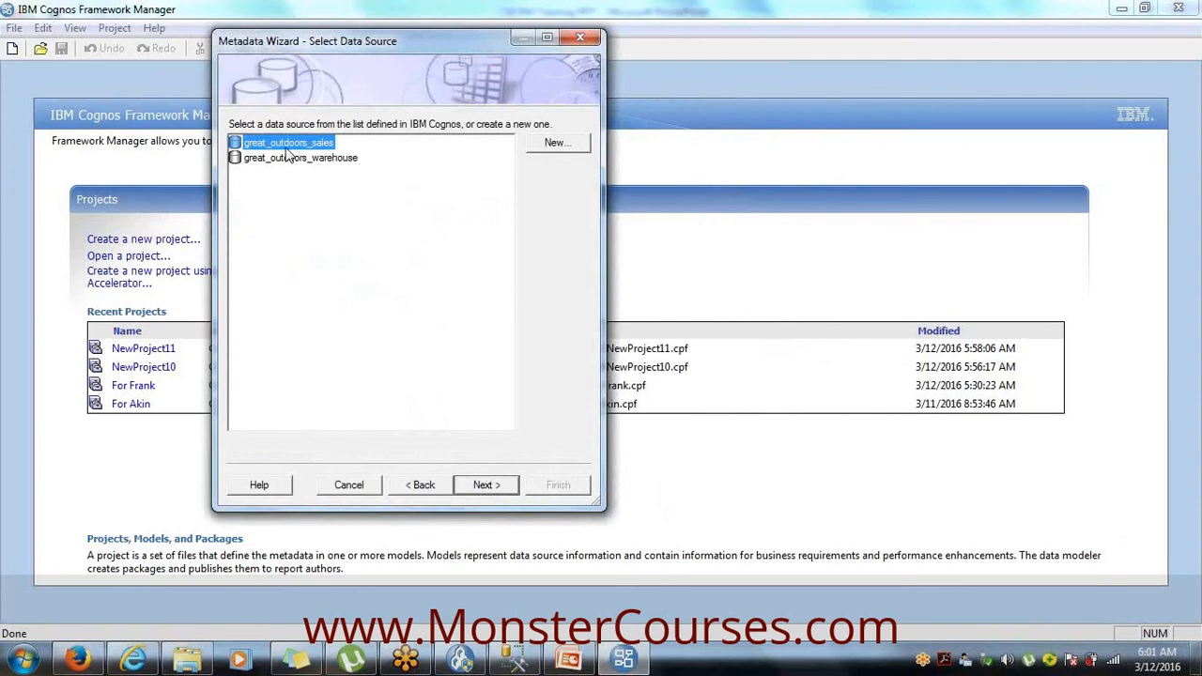
click(483, 485)
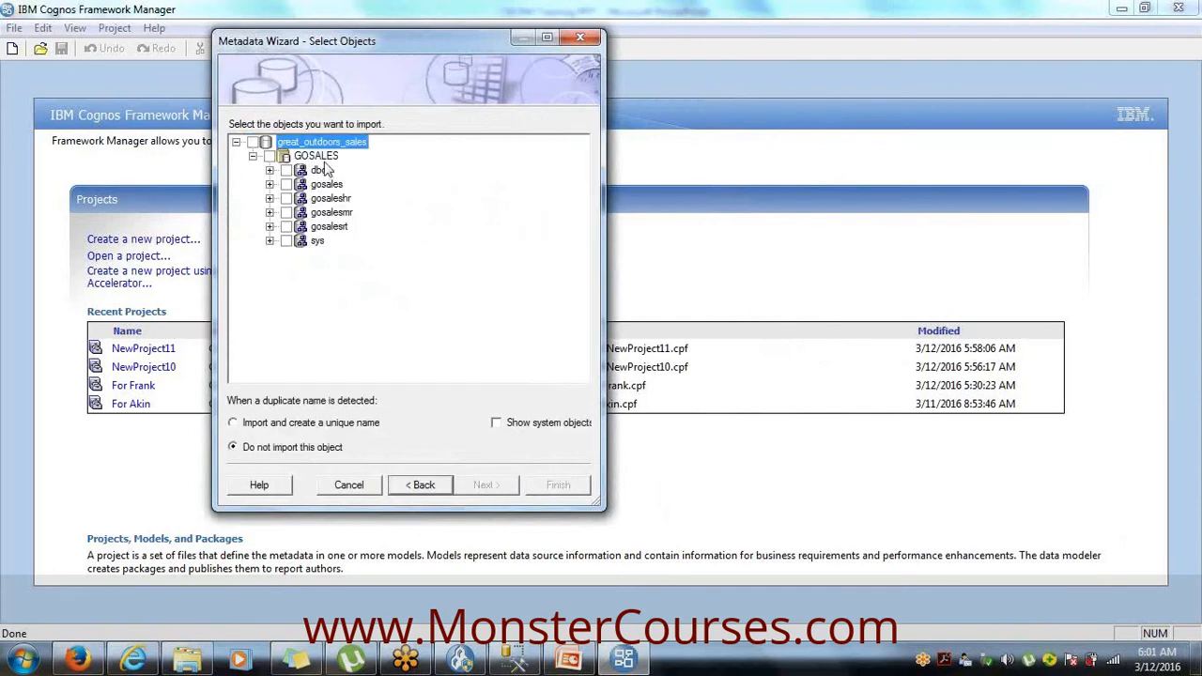
click(270, 185)
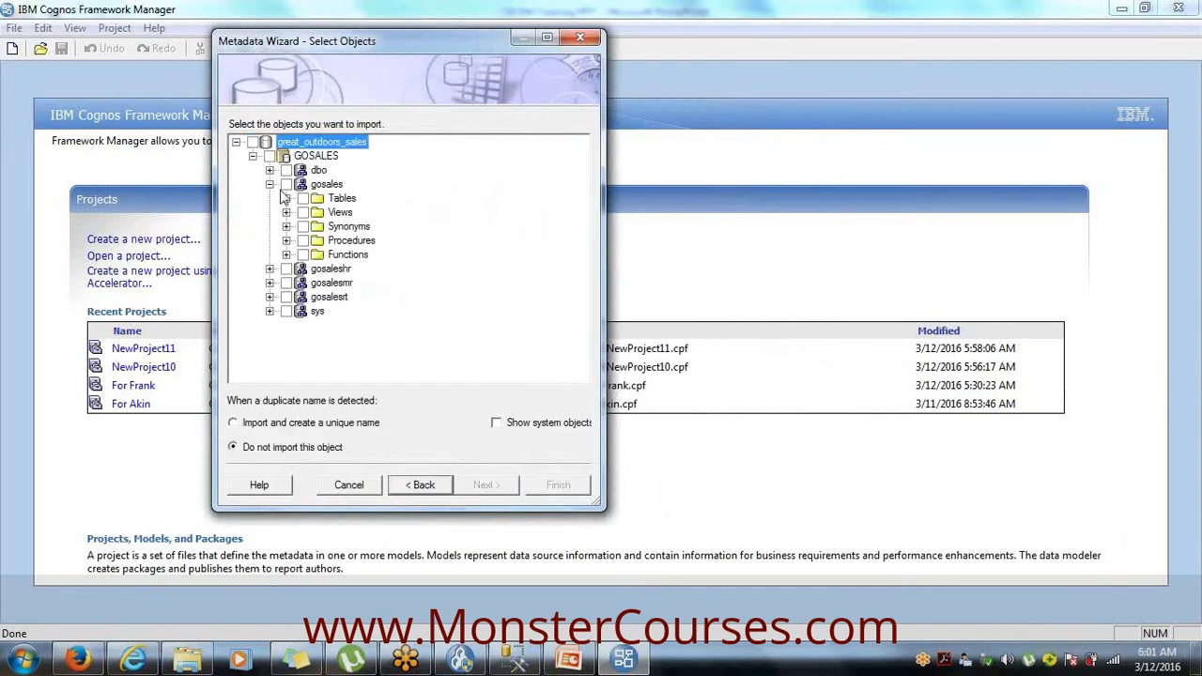
click(286, 199)
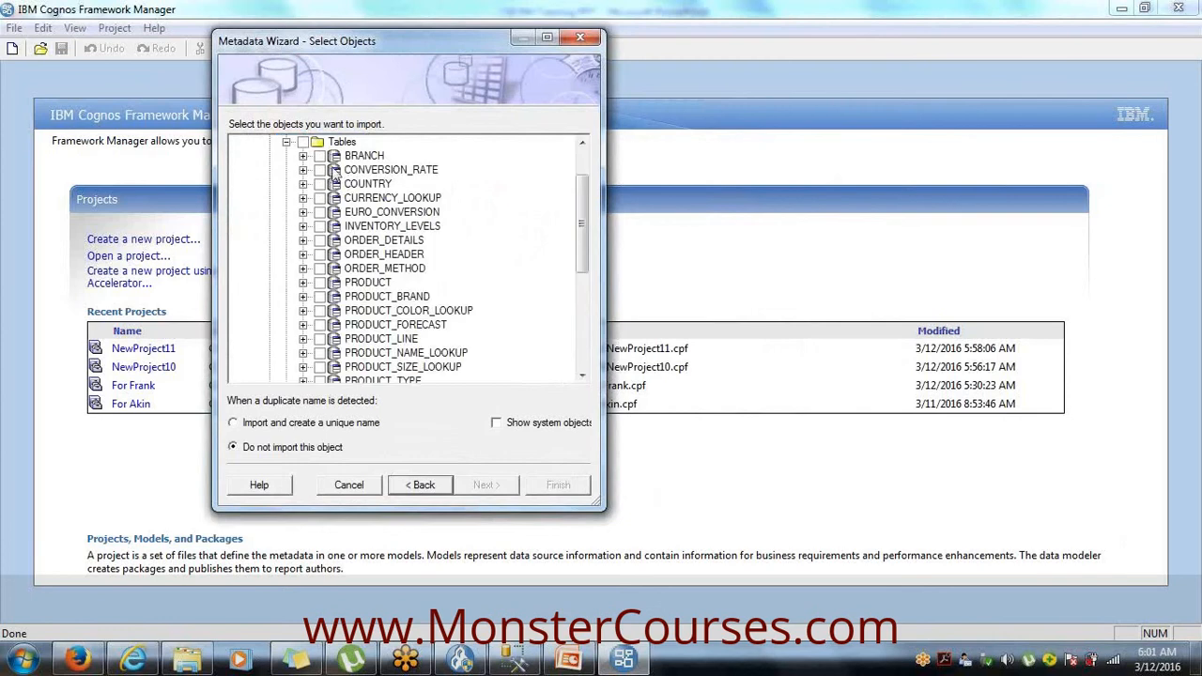
- Mark the BRANCH, COUNTRY, ORDER_HEADER, ORDER_METHOD, PRODUCT, PRODUCT_LINE and PRODUCT_TYPE tables for import
click(320, 156)
click(320, 184)
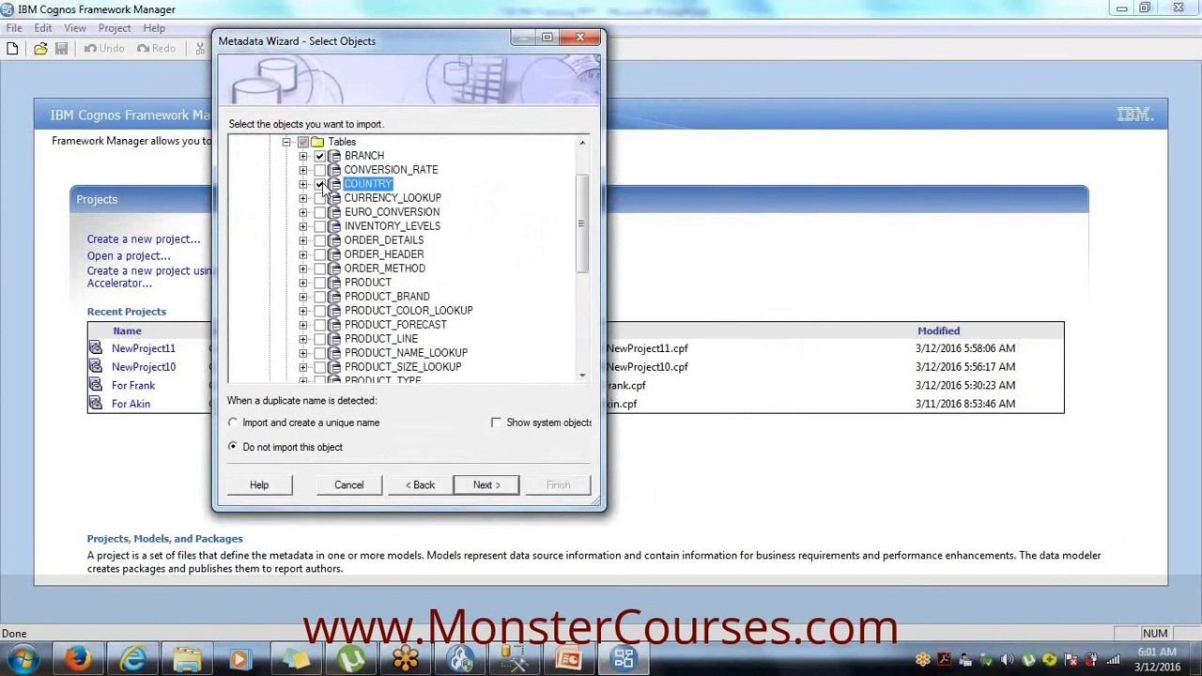
click(320, 254)
click(320, 269)
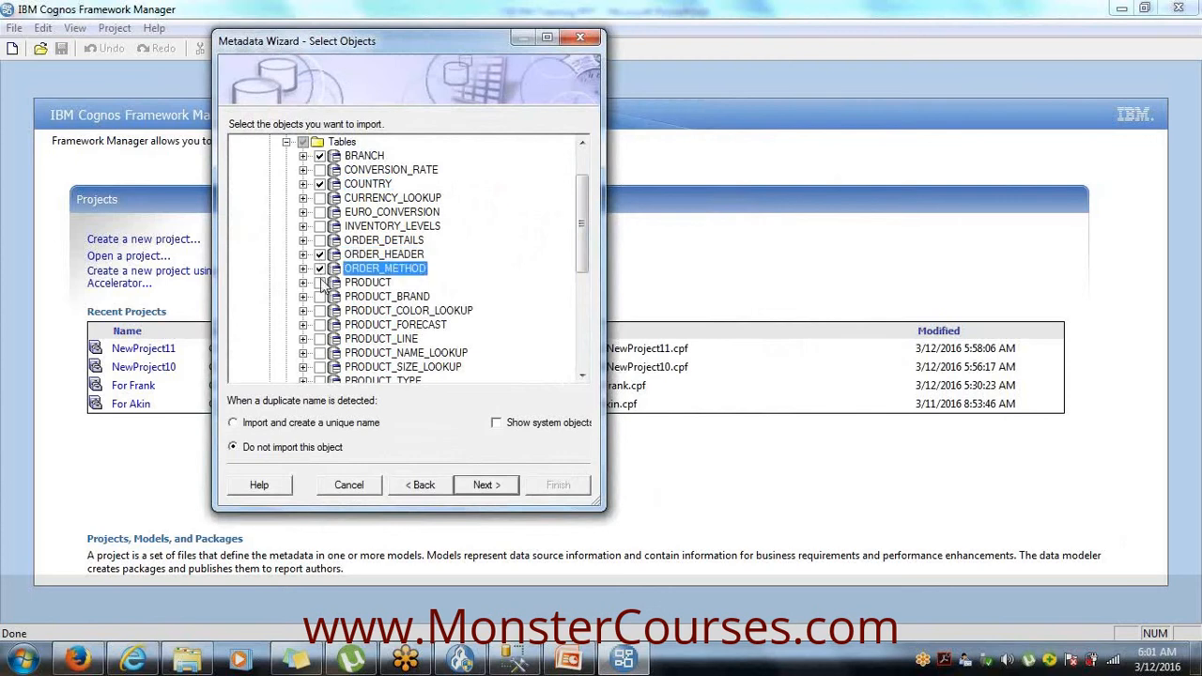
click(320, 283)
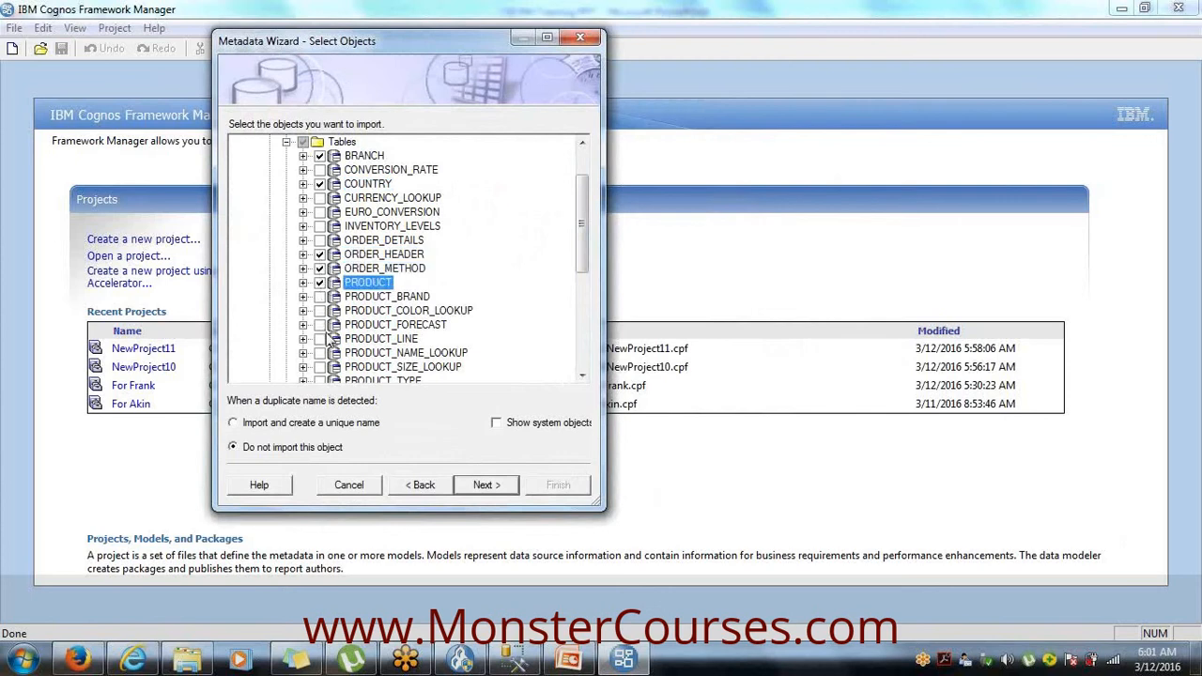
click(323, 339)
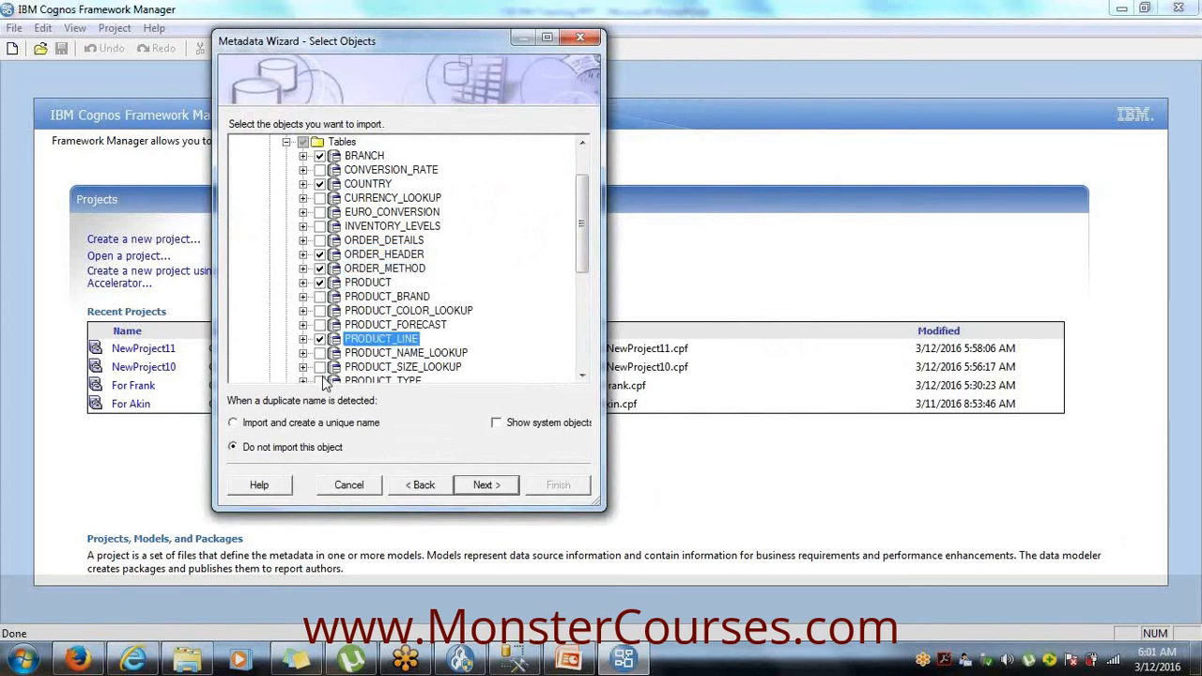
click(320, 380)
- Mark the RETURNED_ITEM, RETURN_REASON, SALES_REGION, SALES_TARGET and TIME_DIMENSION tables for import
drag(582, 375, 588, 379)
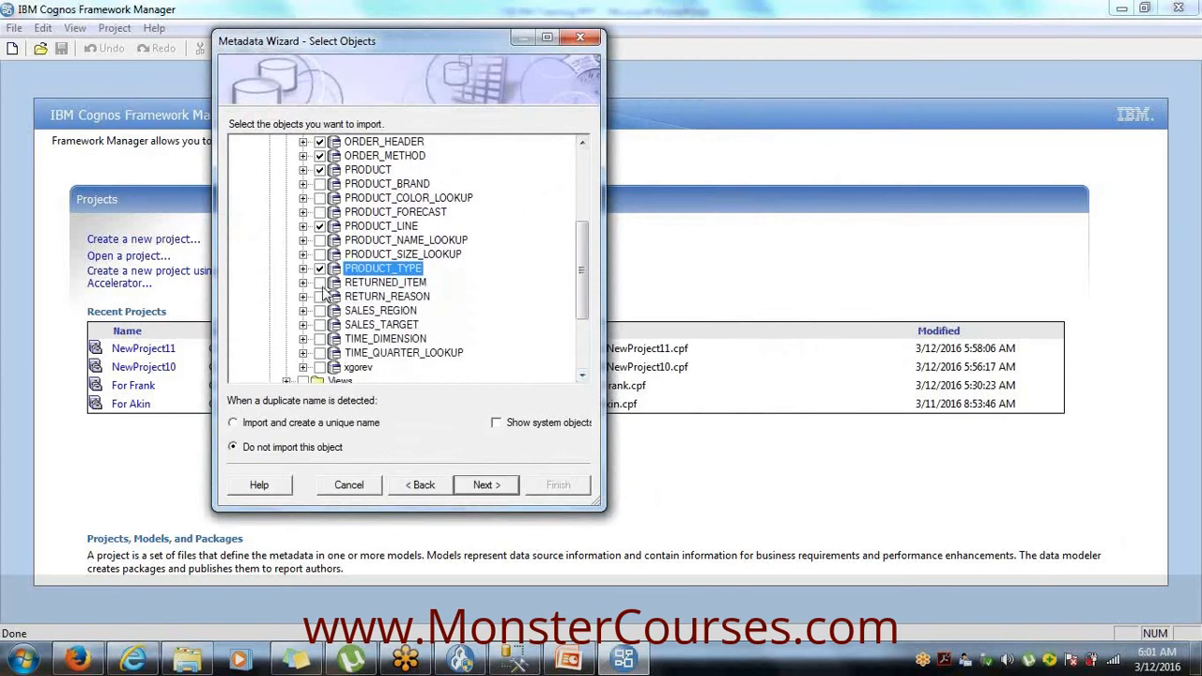
click(320, 283)
click(320, 296)
click(320, 310)
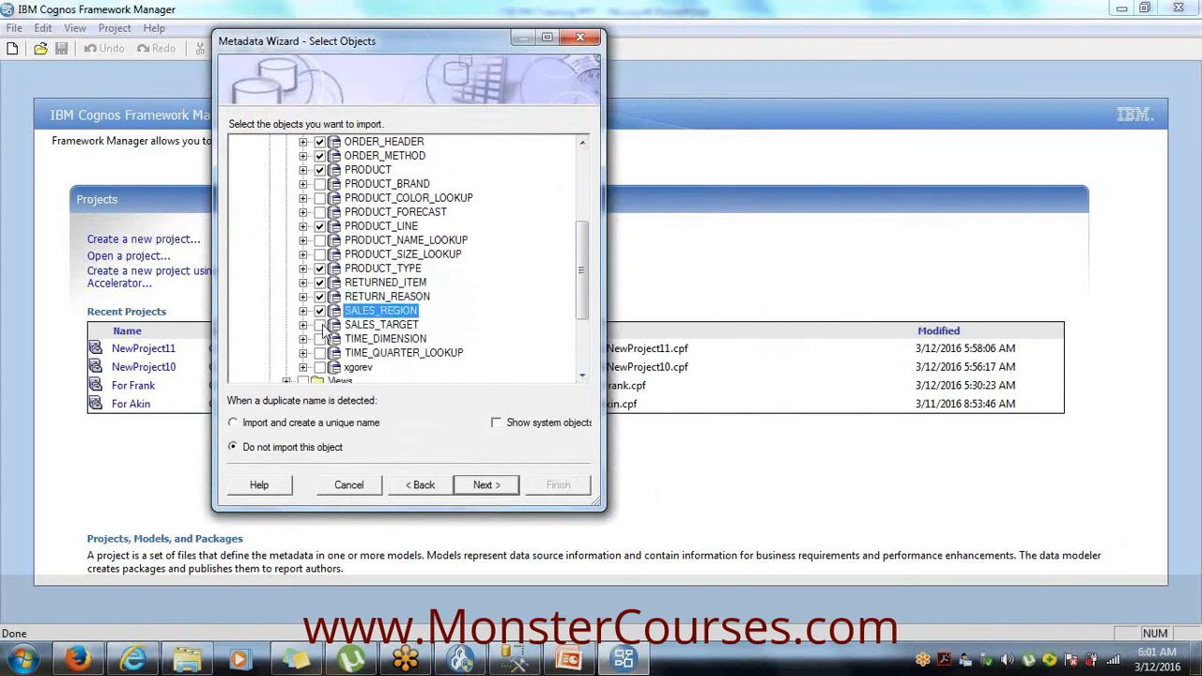
click(320, 325)
click(321, 339)
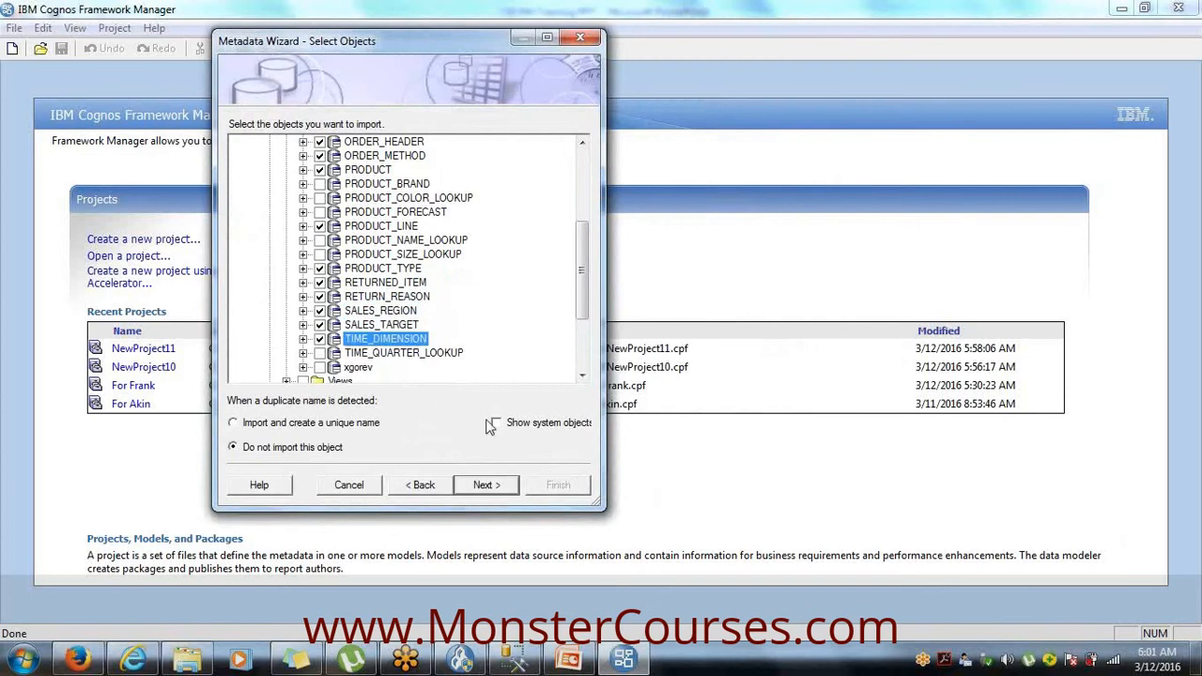
- Review the marked tables and try the unique-name option for duplicates before restoring Do not import this object
click(481, 492)
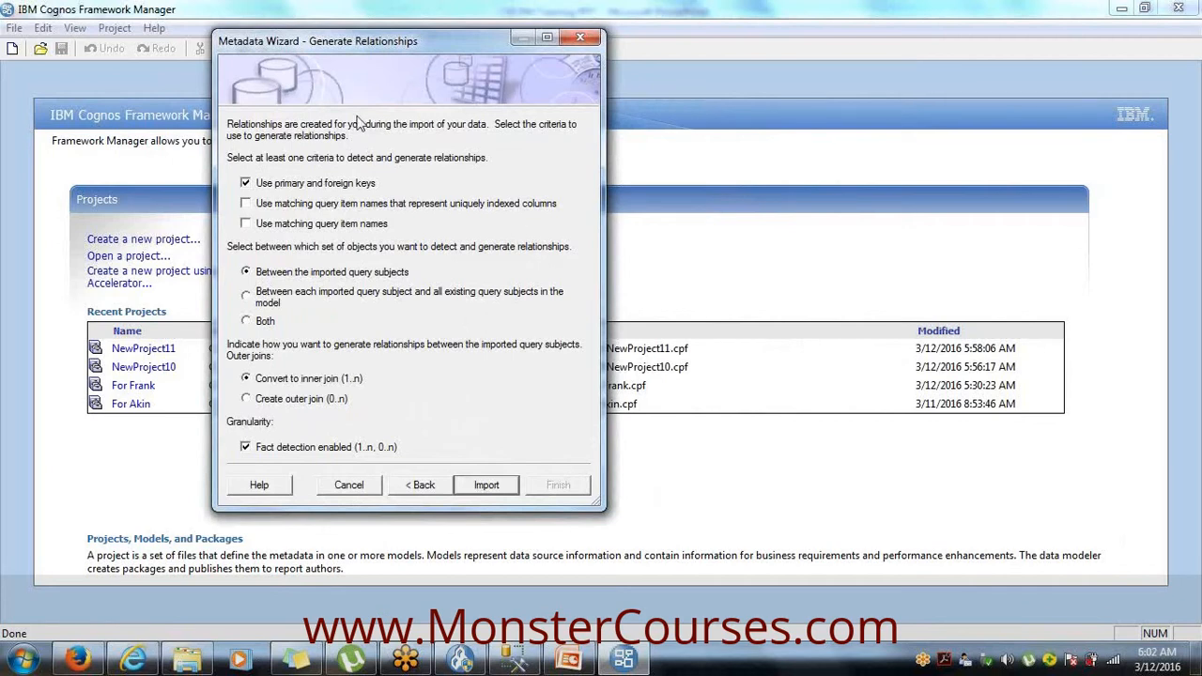
click(422, 486)
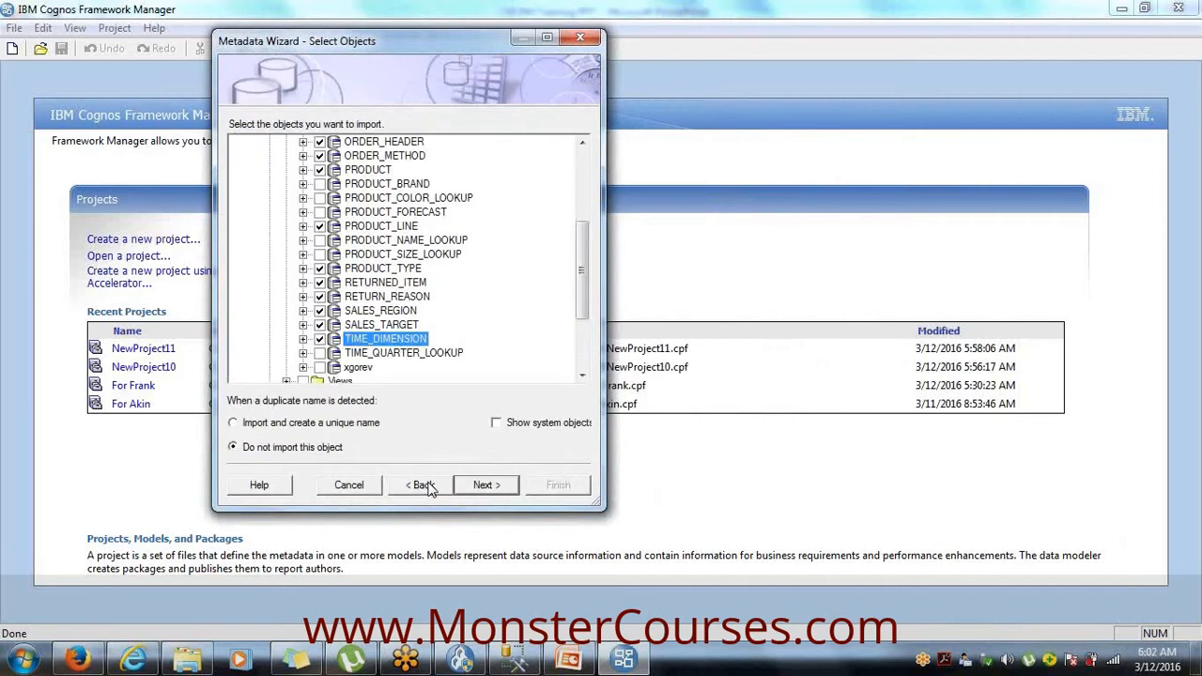
drag(584, 278, 584, 236)
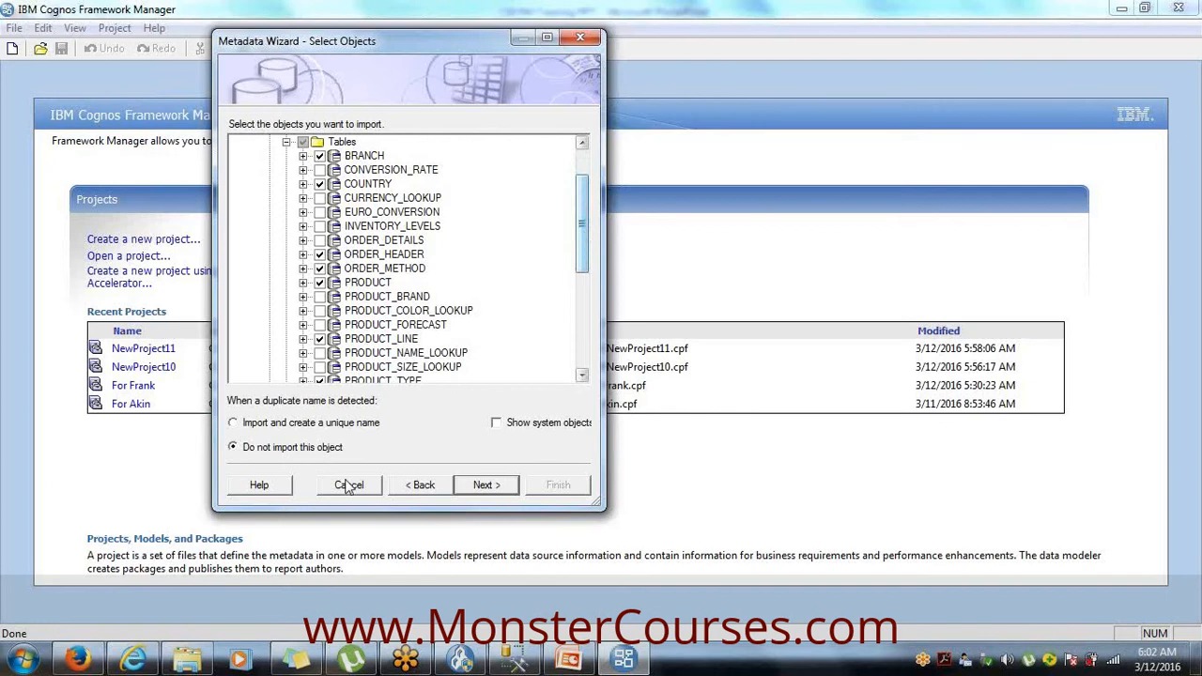
click(234, 424)
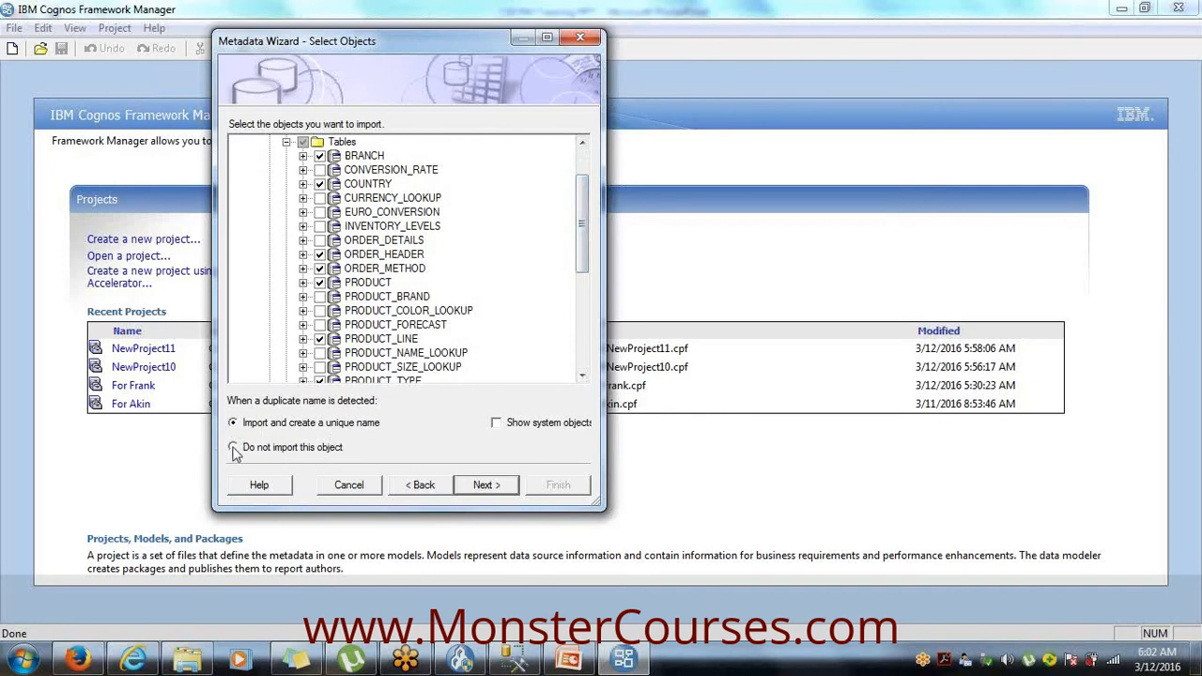
click(234, 448)
- Import the marked tables, generating relationships from primary and foreign keys with inner joins, and finish the wizard
click(483, 488)
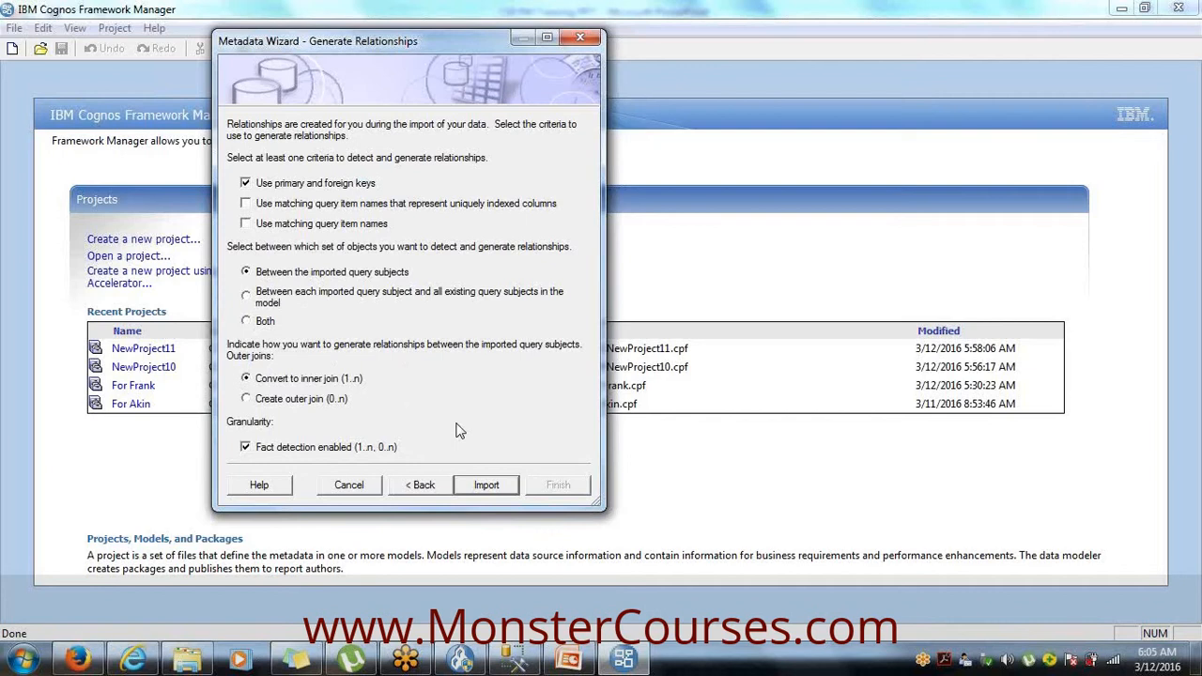
click(475, 485)
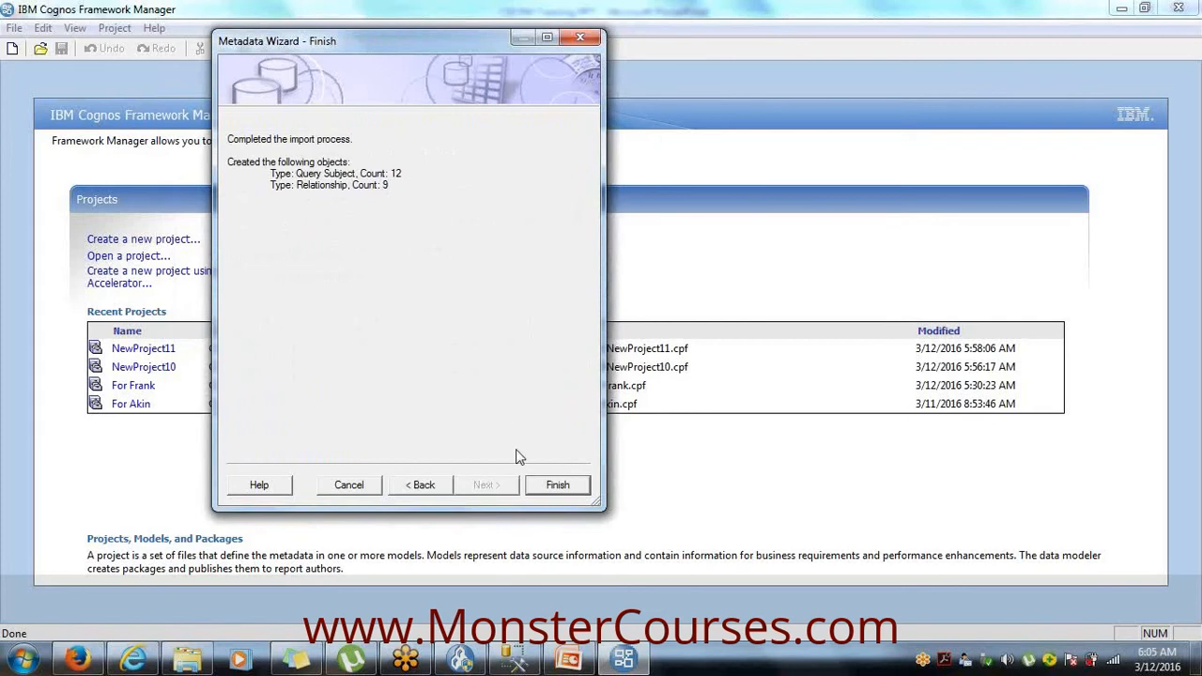
click(552, 491)
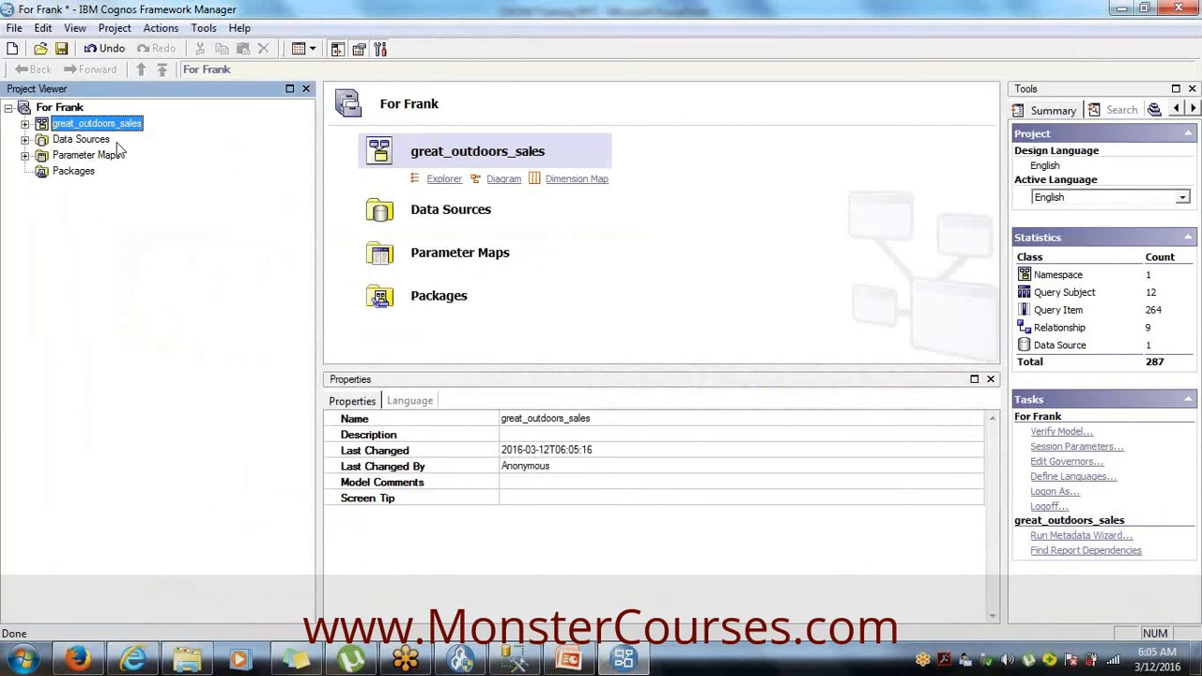
- Expand the great_outdoors_sales namespace to review its imported query subjects
click(25, 124)
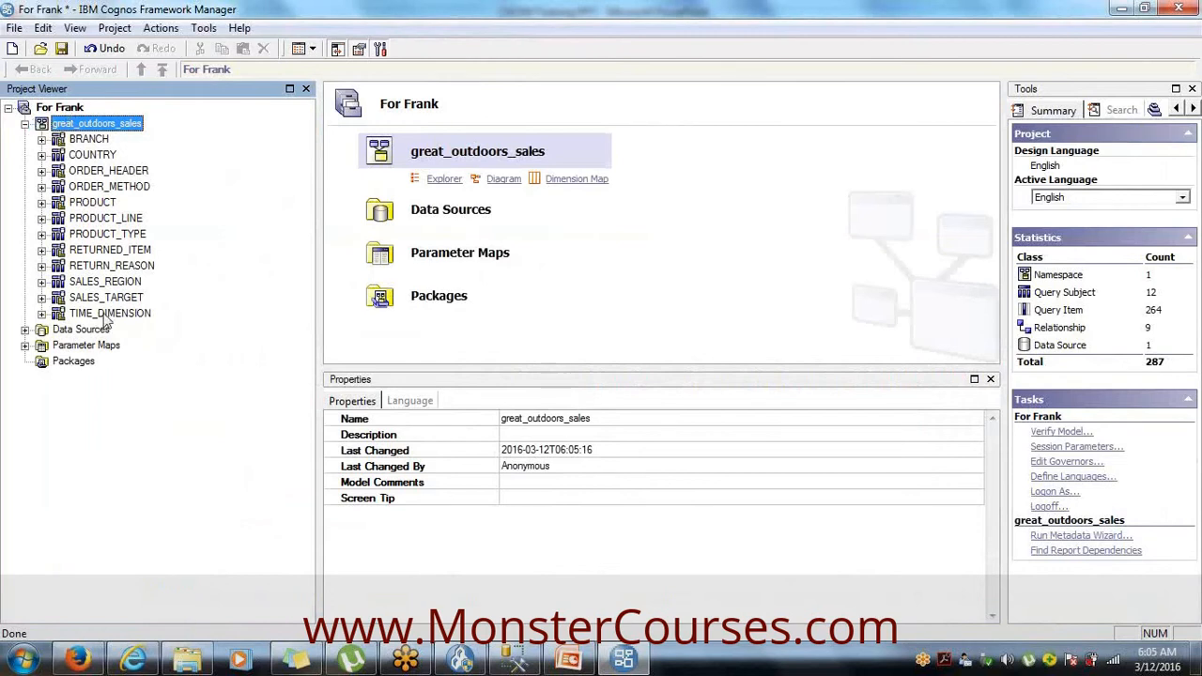
click(83, 126)
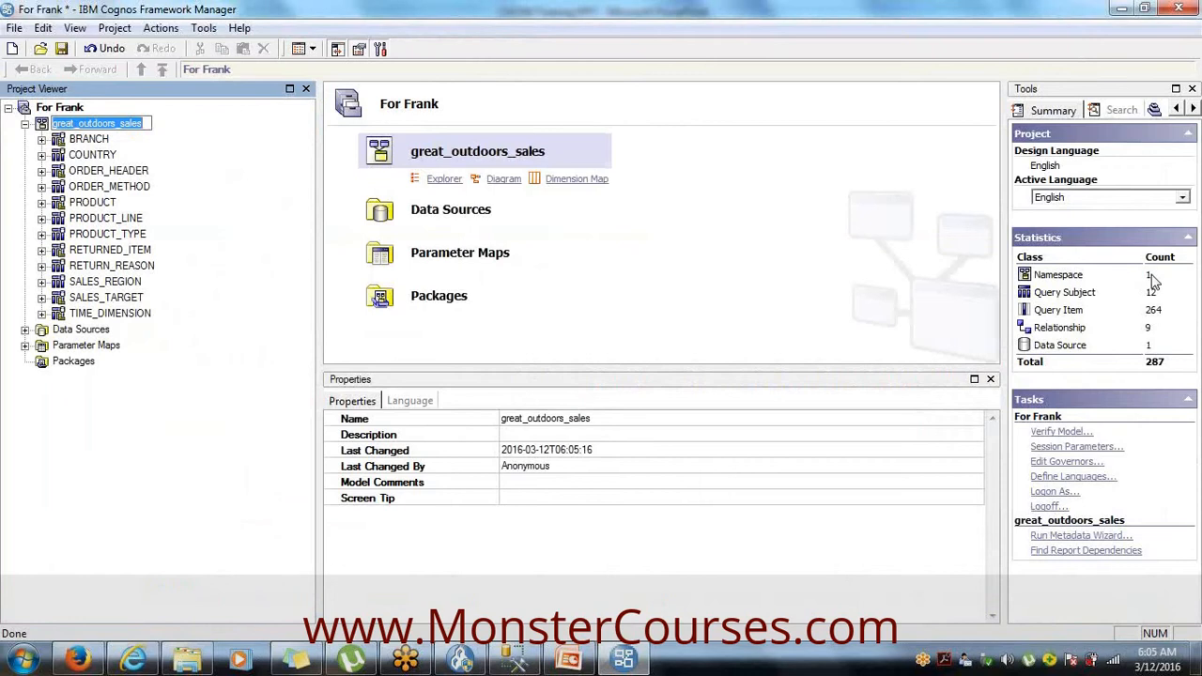
click(184, 131)
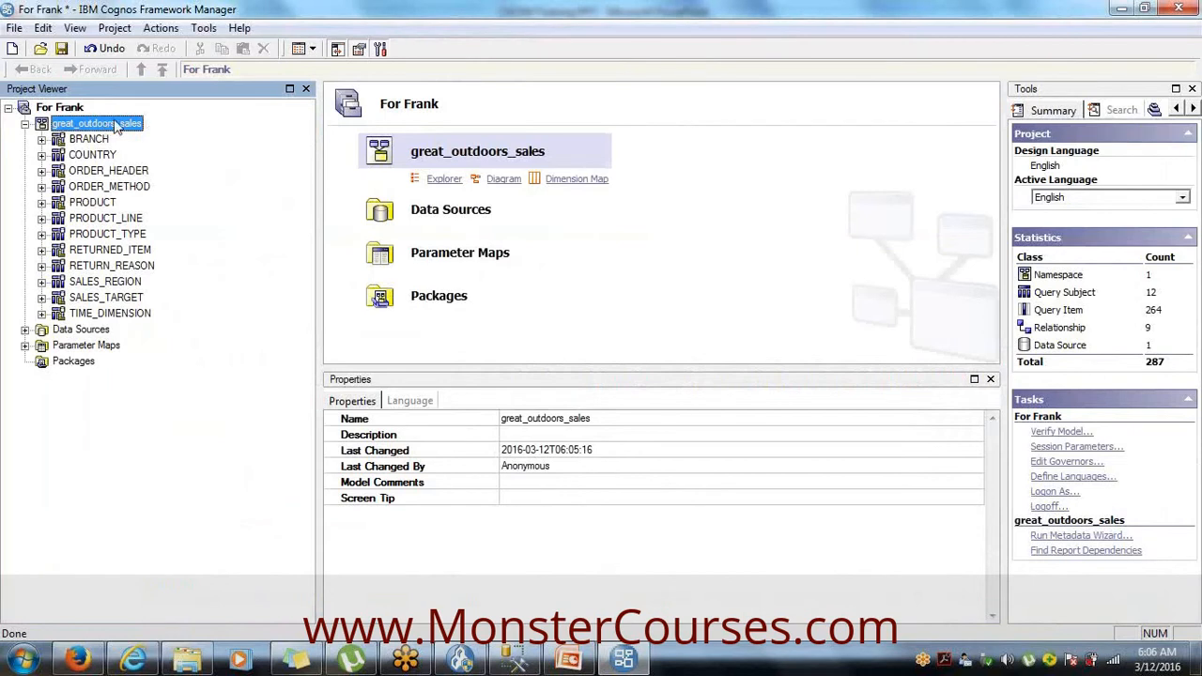
click(101, 131)
right_click(100, 129)
click(199, 123)
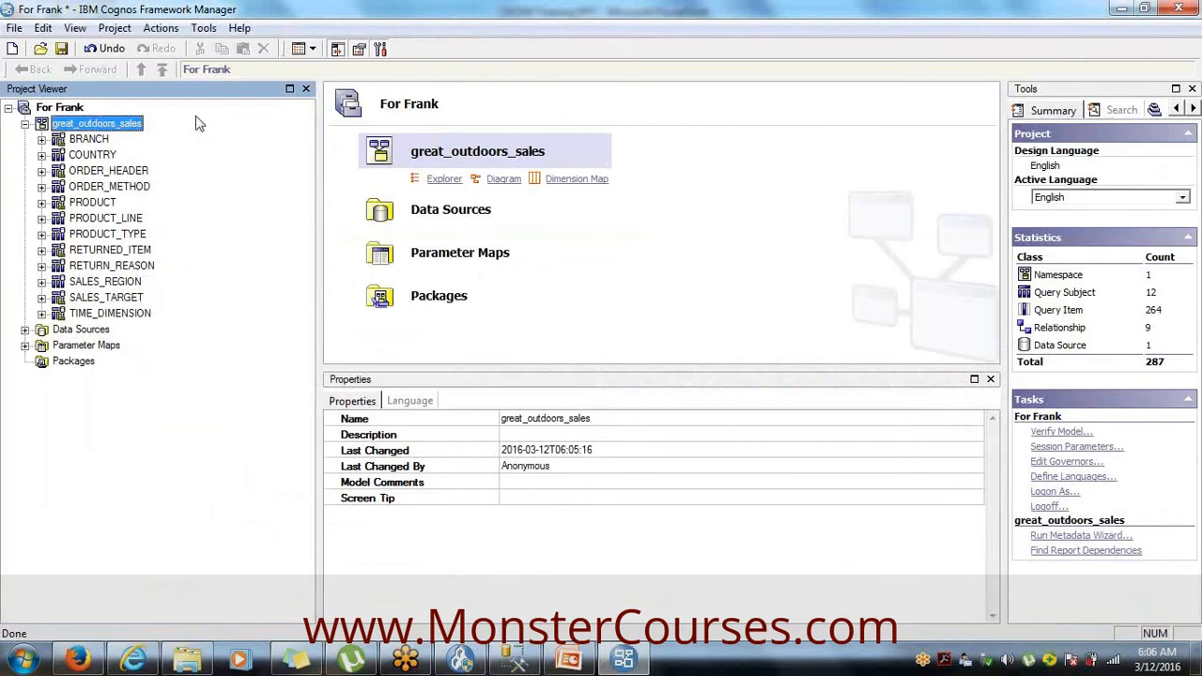
- Create a namespace named Database Layer inside the great_outdoors_sales namespace
right_click(132, 131)
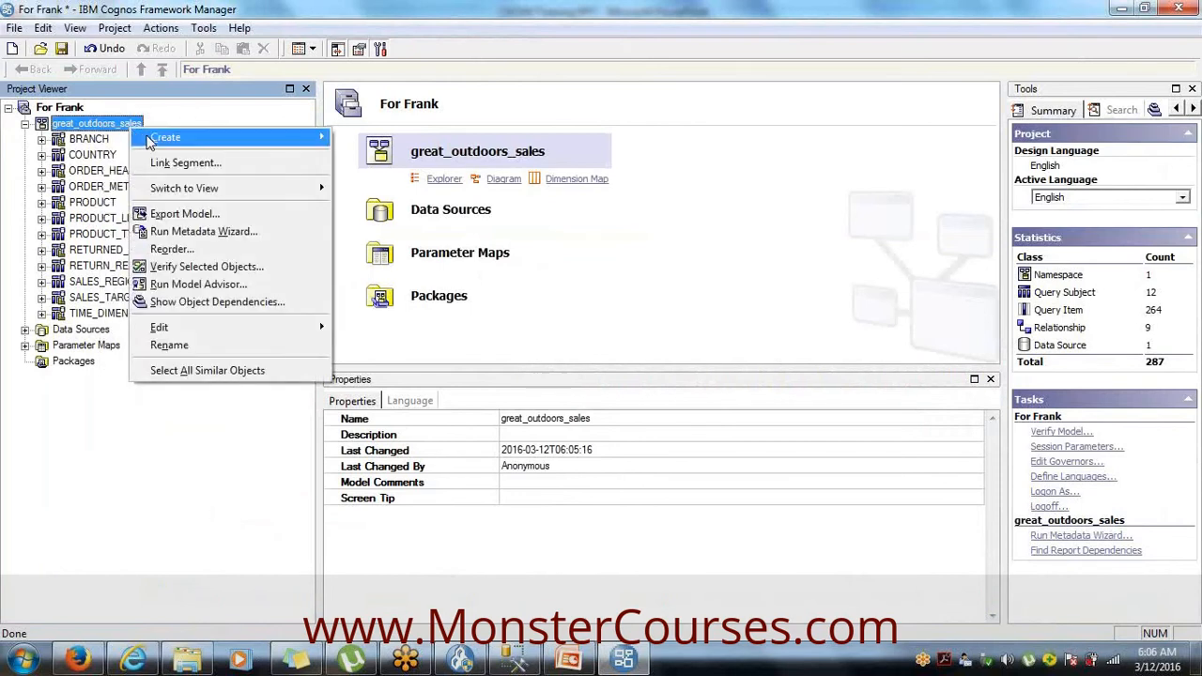
mouse_move(165, 137)
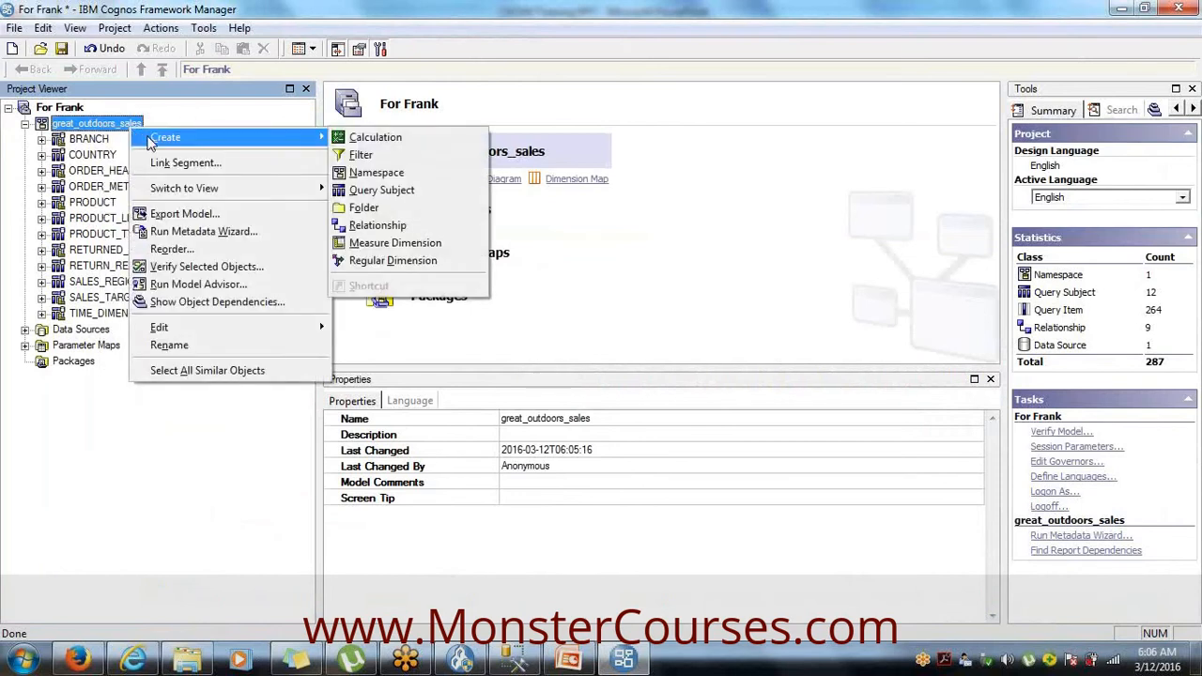
click(375, 172)
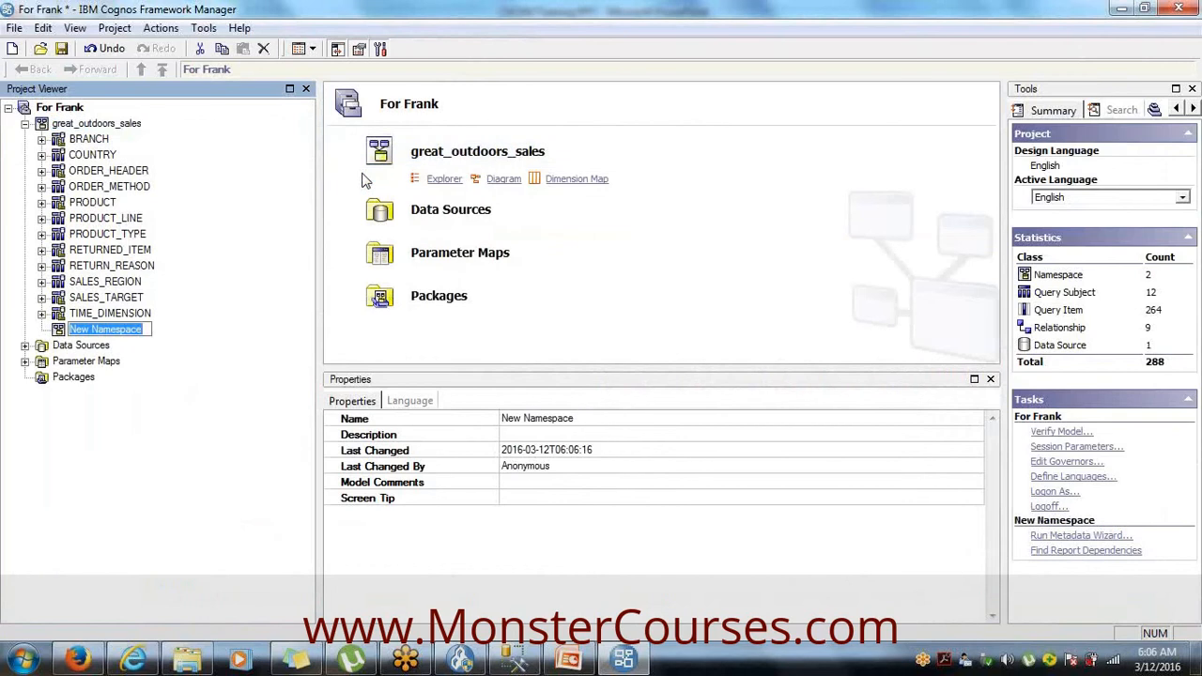
text(Database )
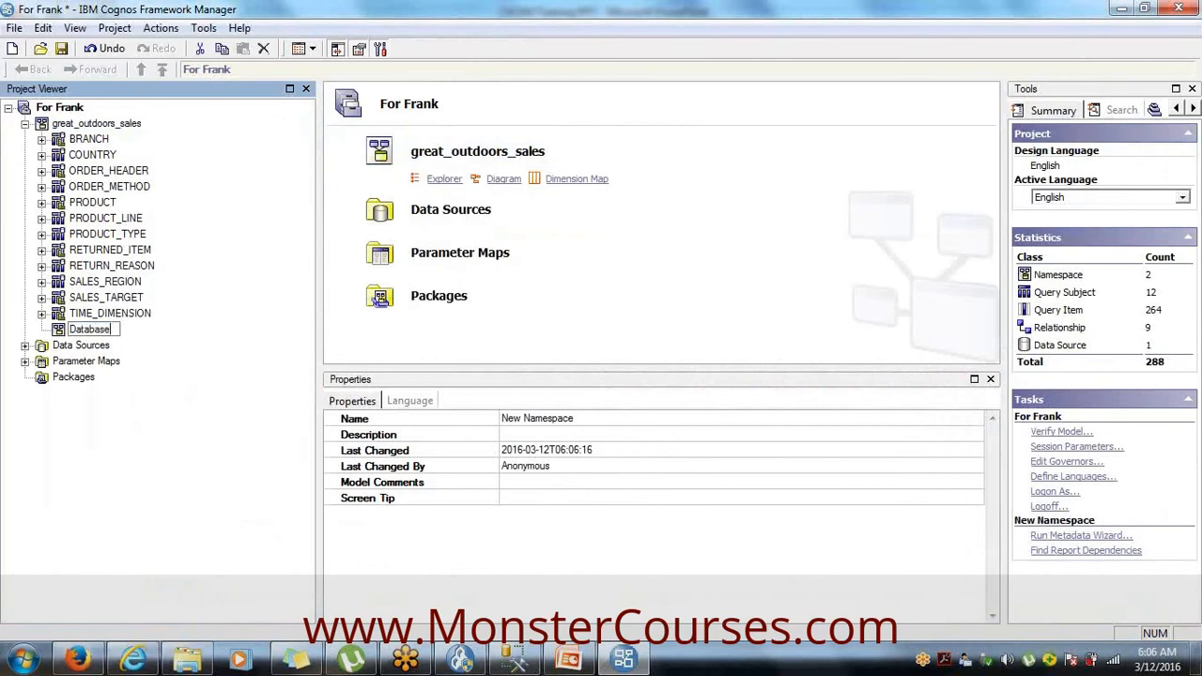
text(layer)
key(BackSpace)
key(BackSpace)
key(BackSpace)
key(BackSpace)
key(BackSpace)
text(Lat)
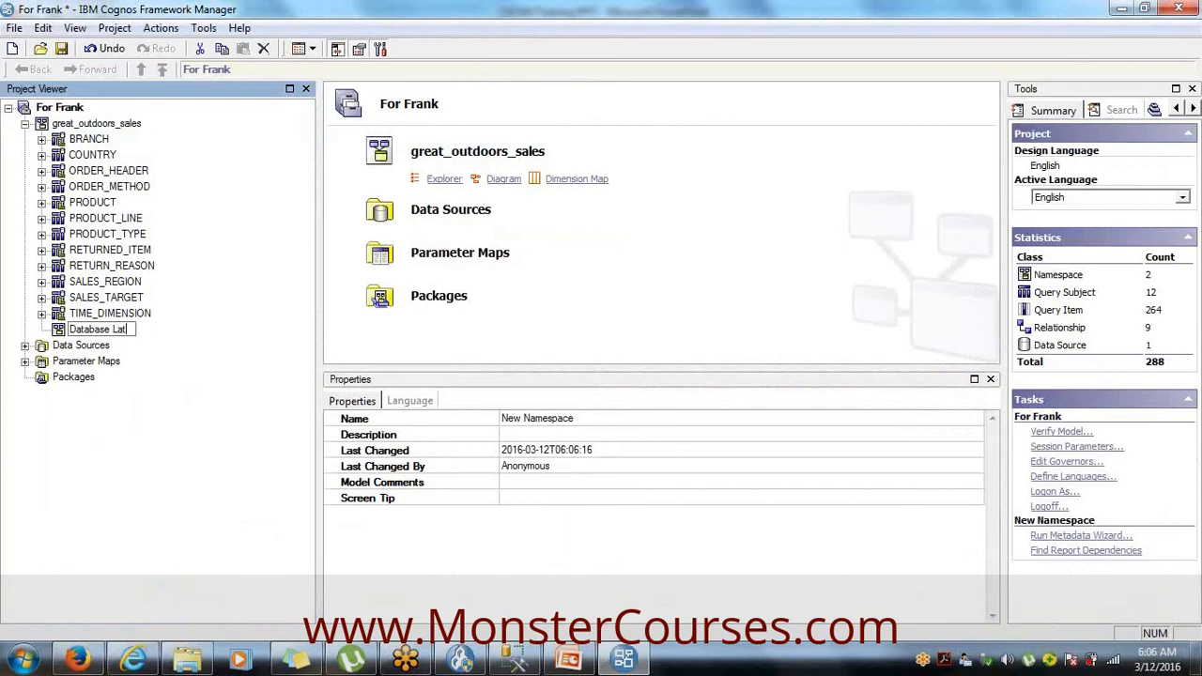
key(BackSpace)
text(yer)
key(Return)
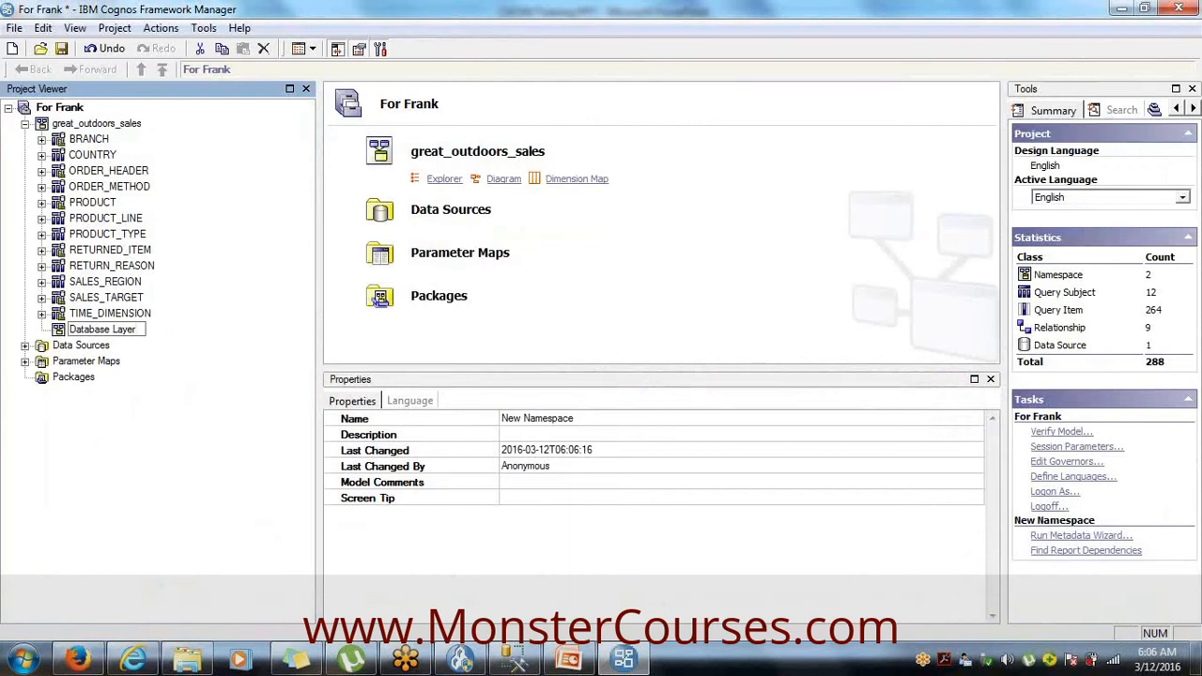
key(Return)
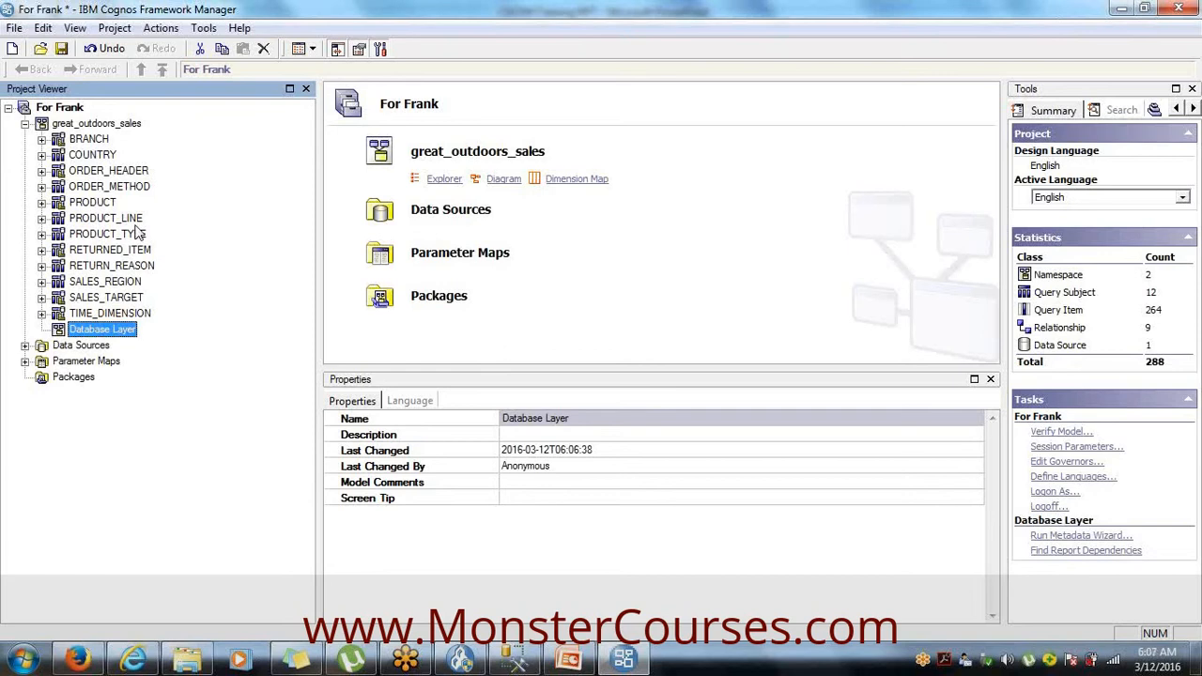
- Move all query subjects from BRANCH through TIME_DIMENSION into the Database Layer namespace
click(76, 143)
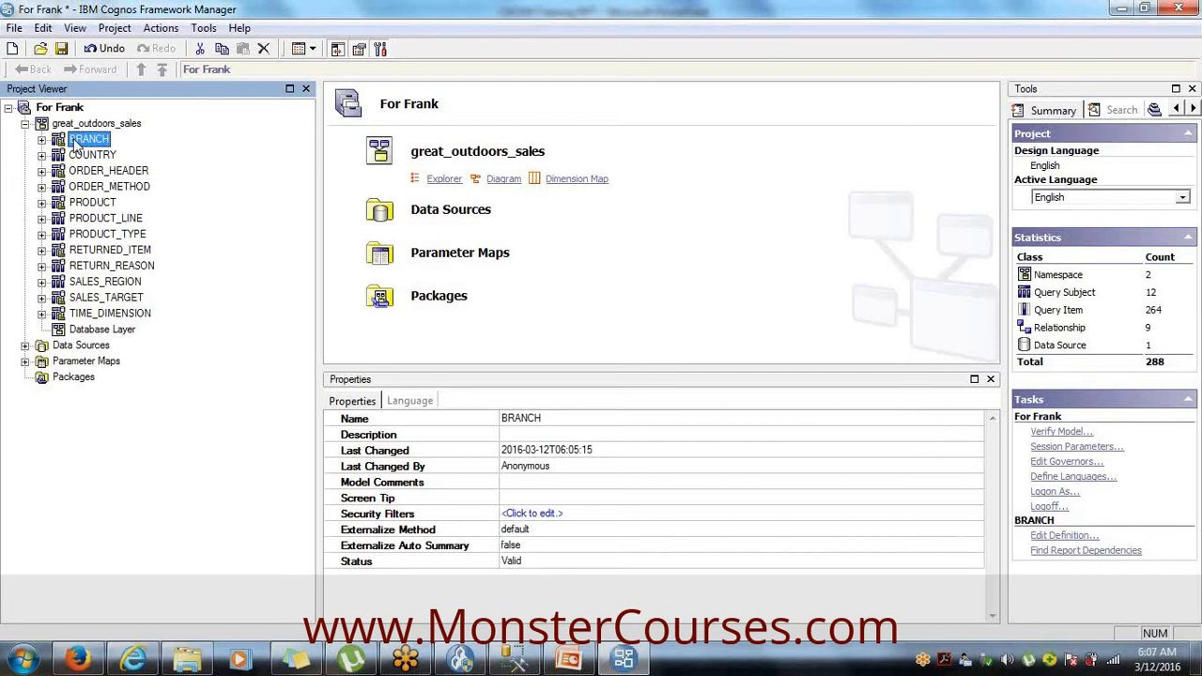
shift+click(113, 316)
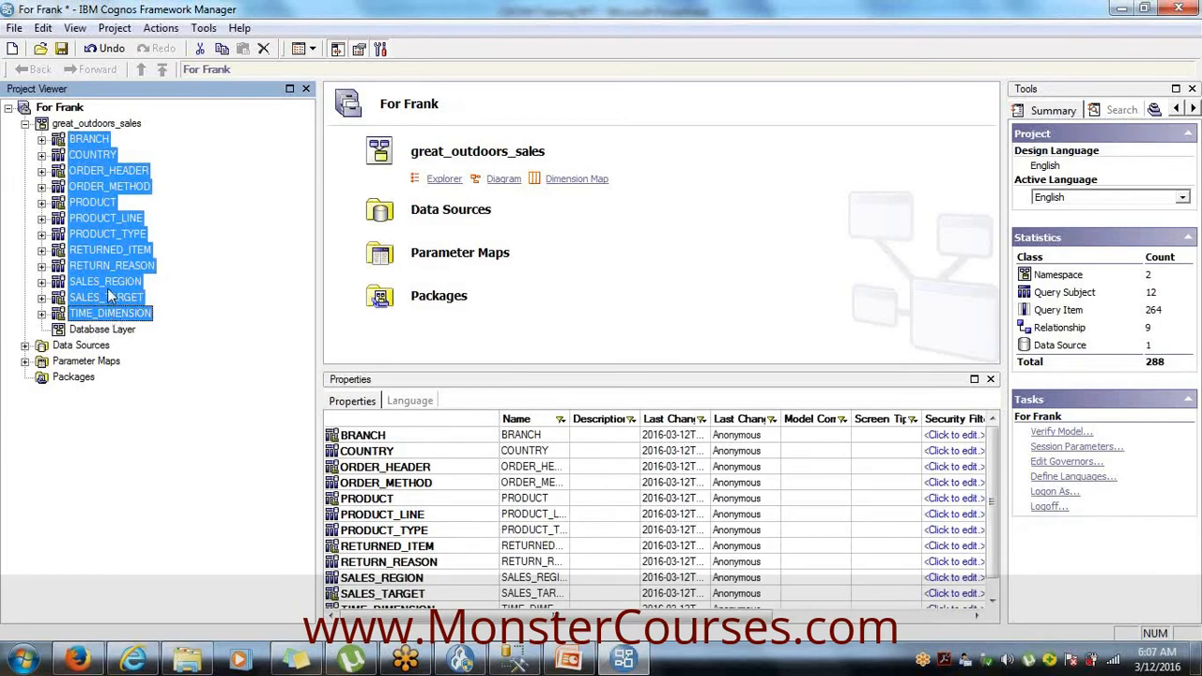
ctrl+click(104, 331)
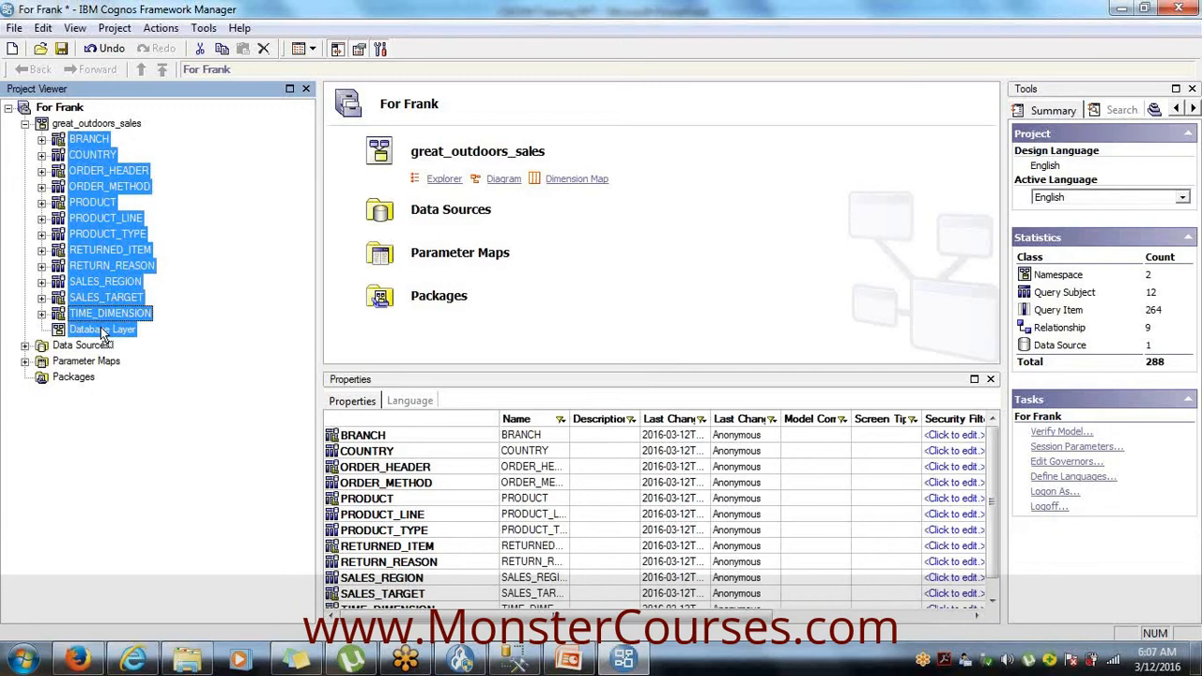
drag(102, 329, 101, 329)
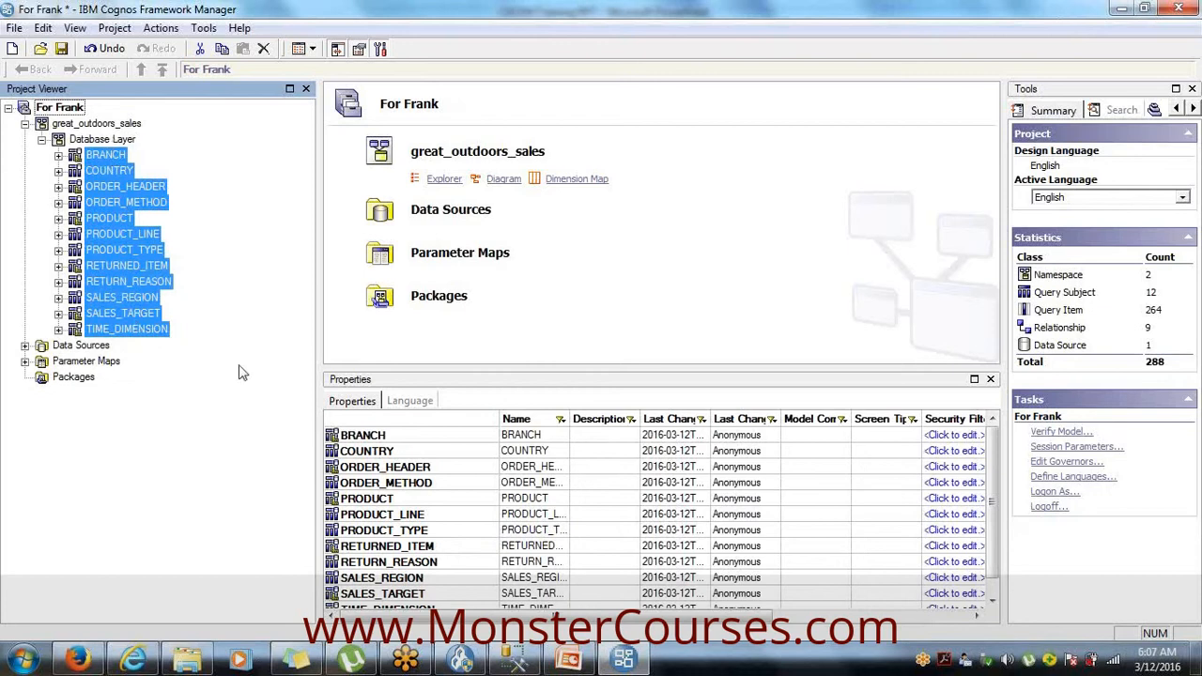
- Switch to the PowerPoint training deck and review the slides on creating new objects and relationships, ending the slide show
click(570, 660)
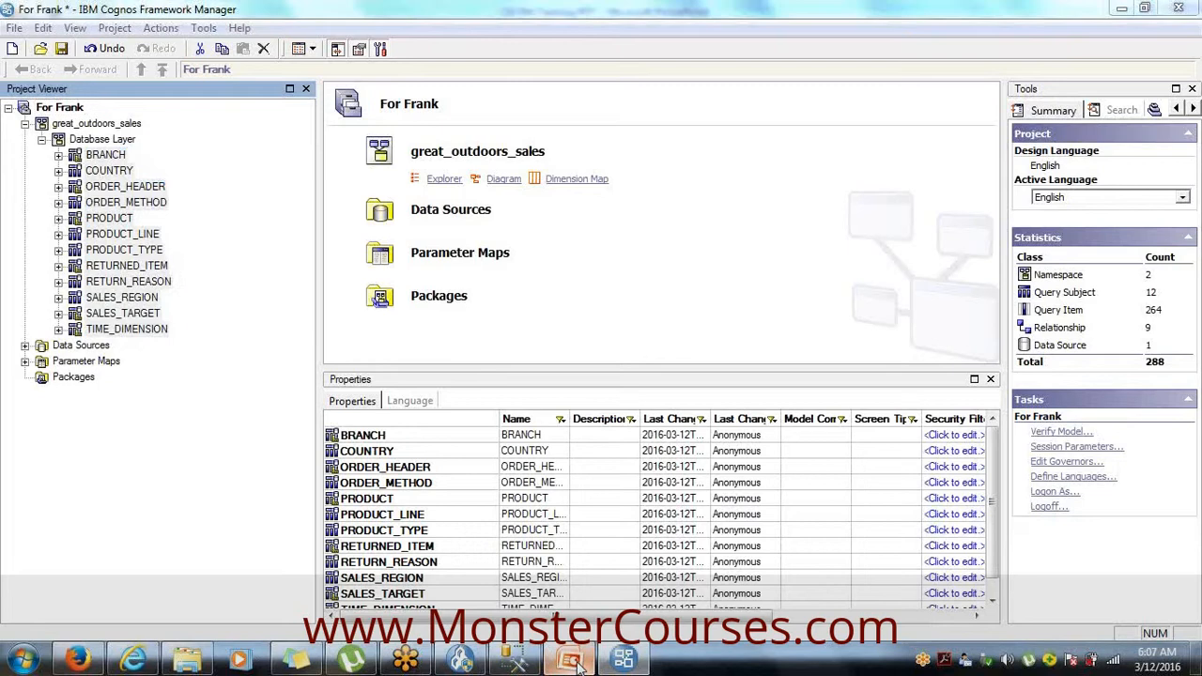
click(1016, 632)
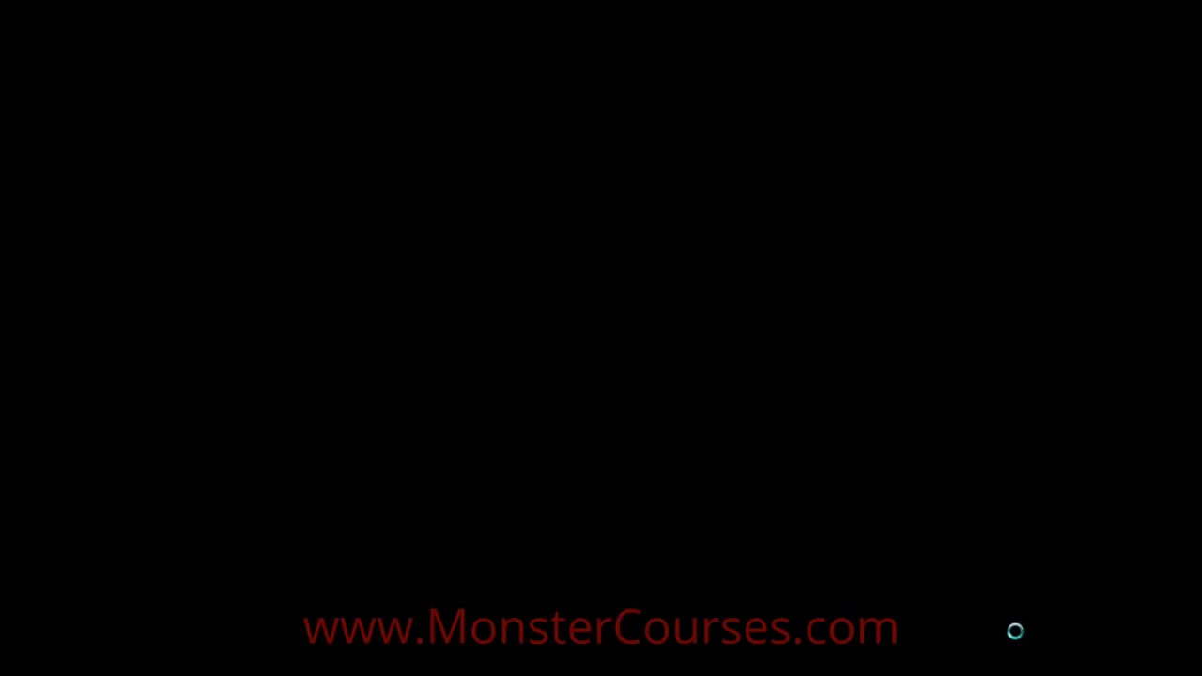
key(Right)
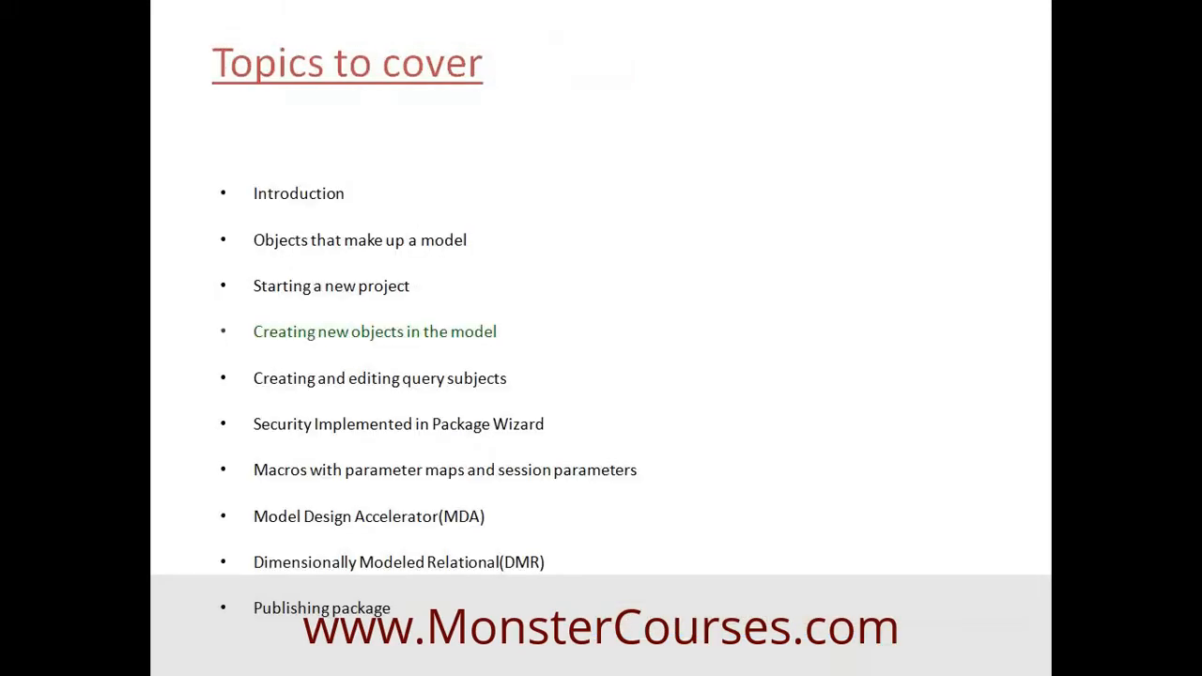
key(Right)
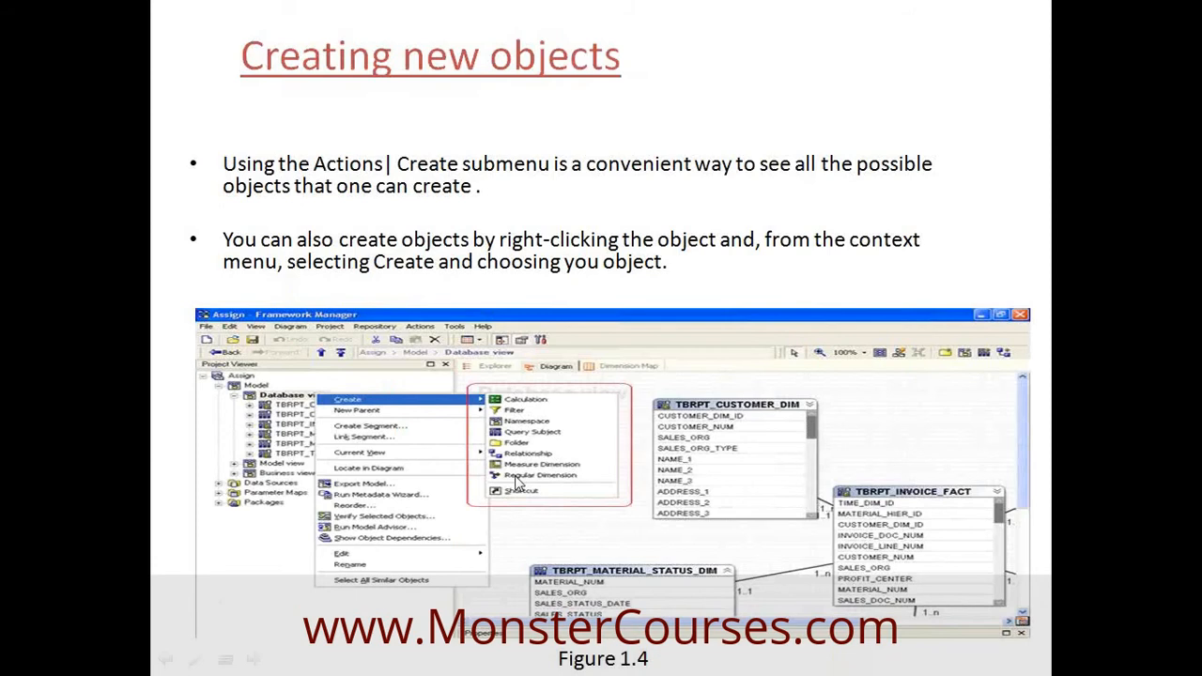
key(Right)
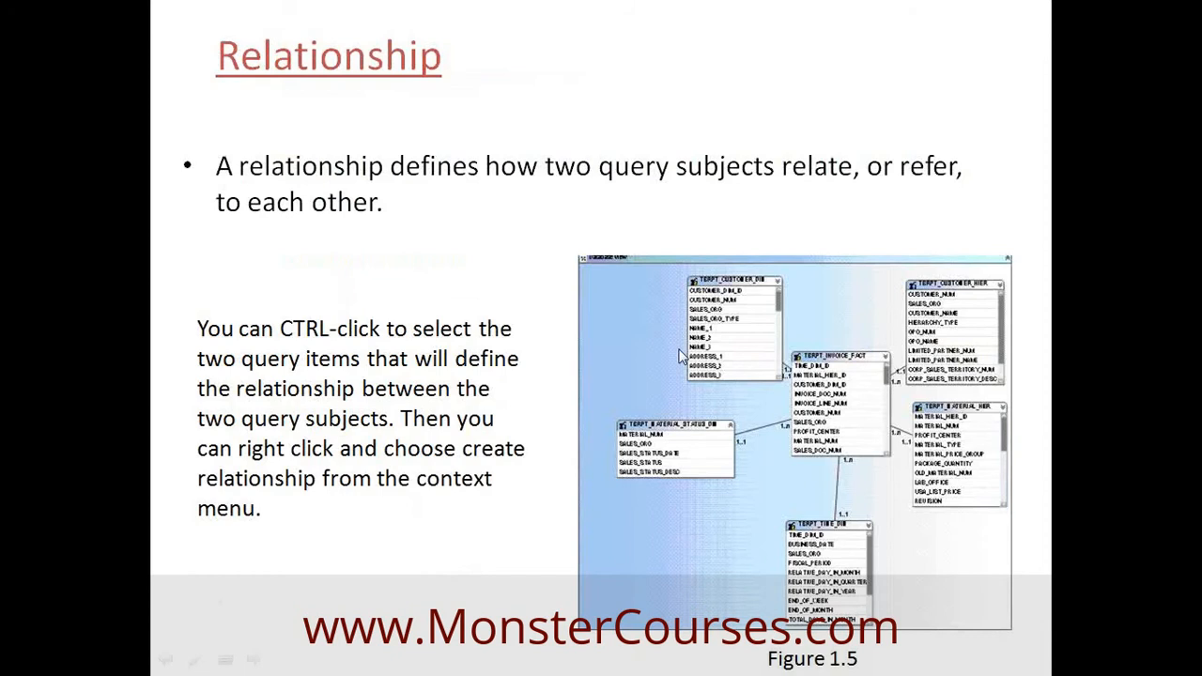
key(Escape)
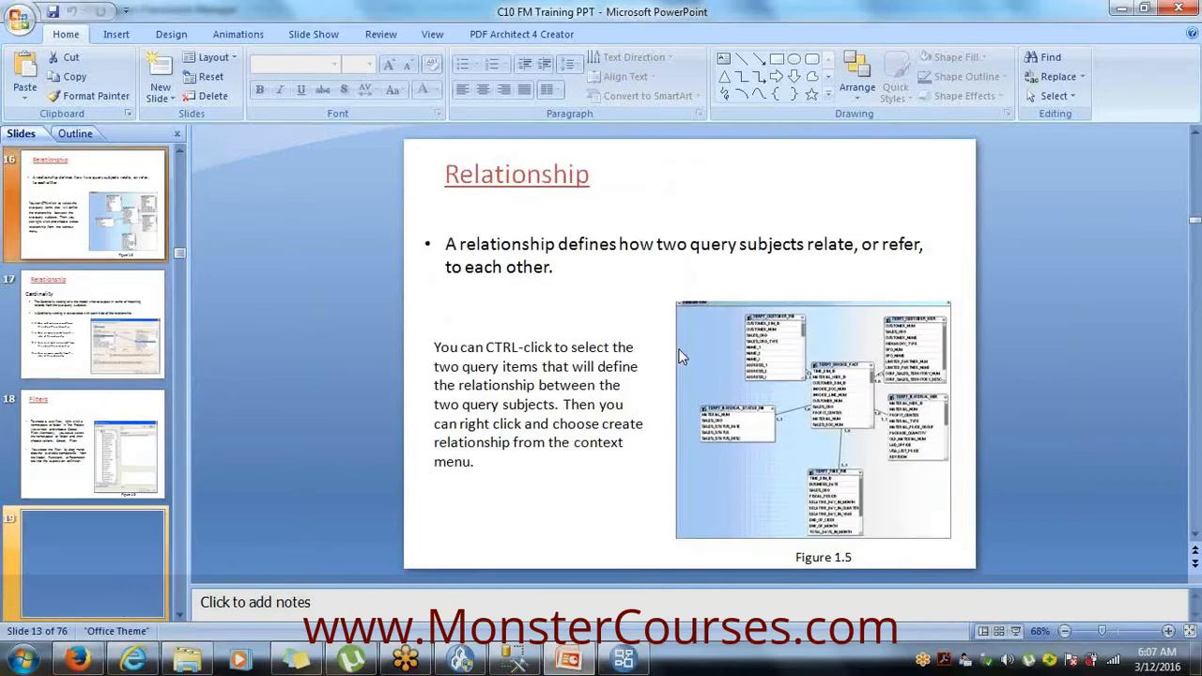
- Return to Framework Manager, open BRANCH in the Context Explorer, and place it below COUNTRY and ORDER_HEADER in the diagram
click(623, 660)
click(109, 161)
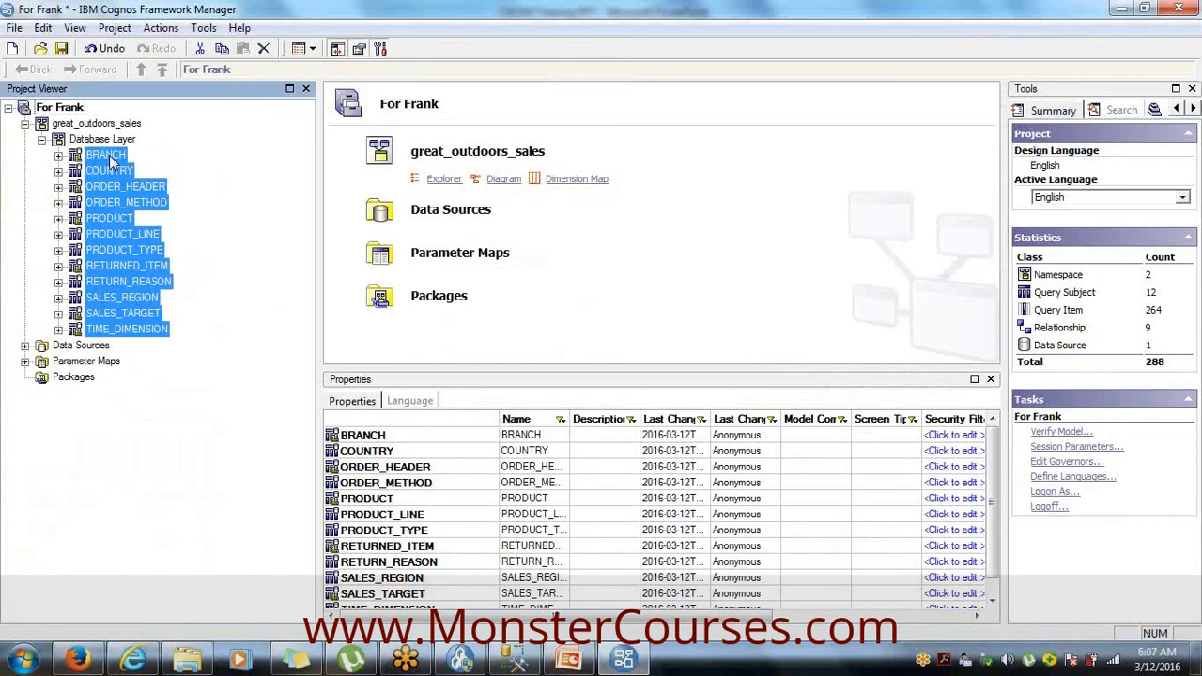
click(109, 160)
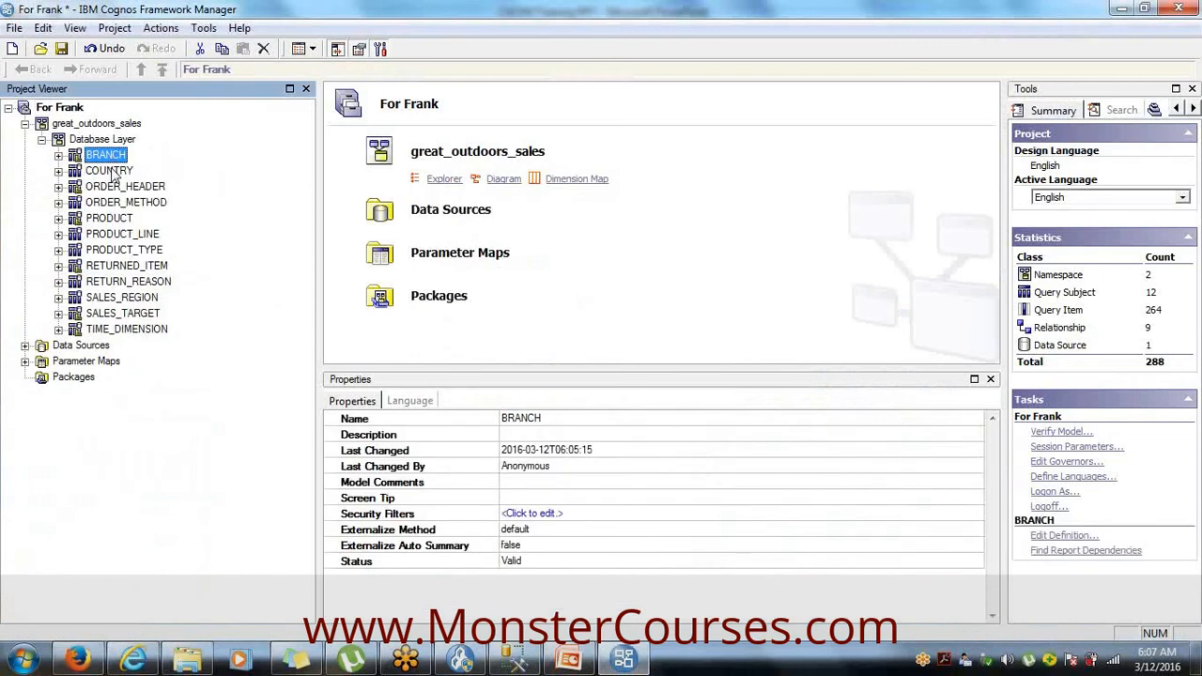
right_click(109, 160)
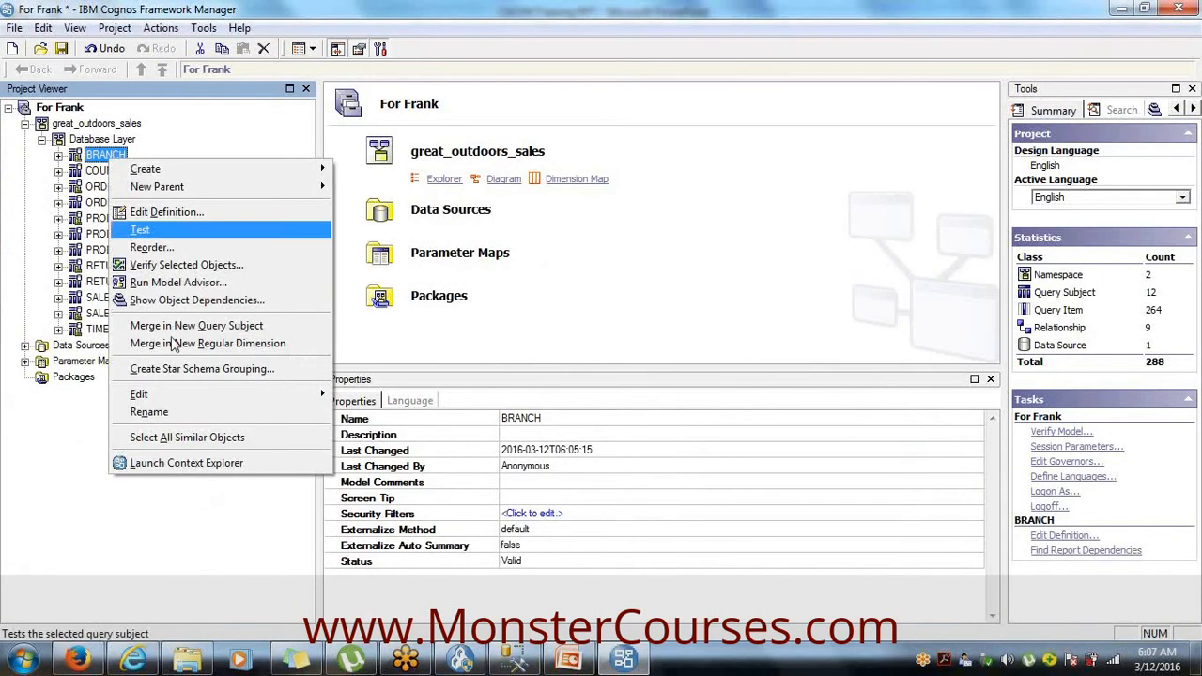
click(204, 463)
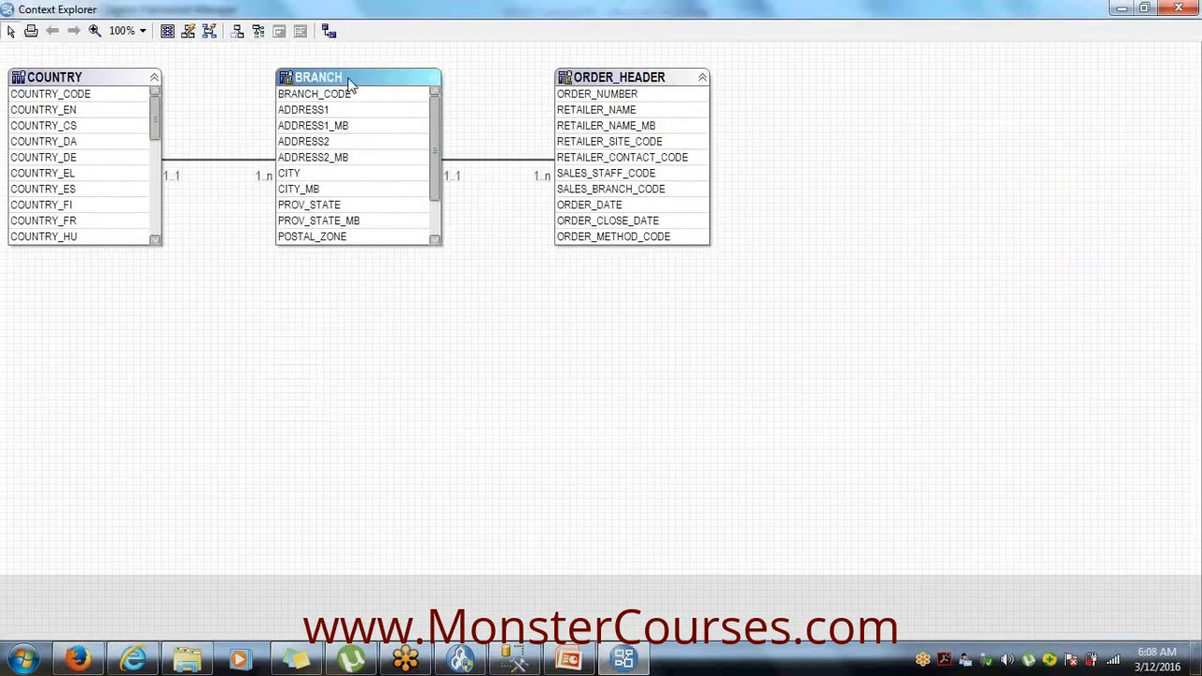
drag(348, 79, 352, 255)
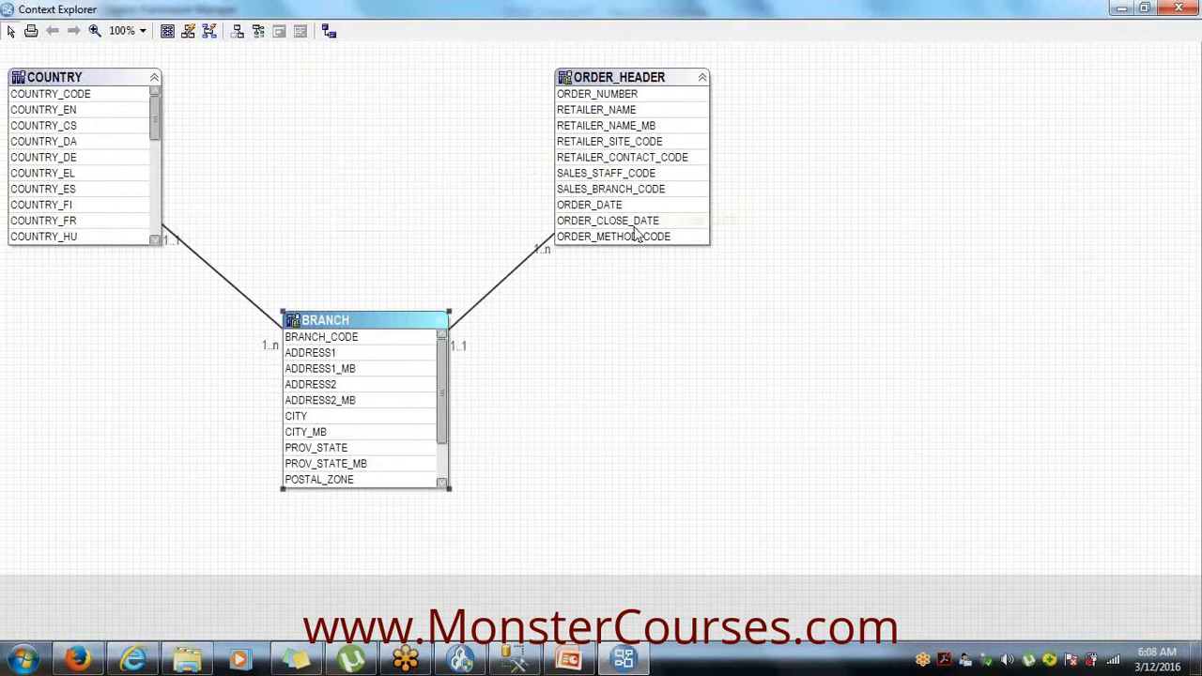
- Examine the relationship lines and the COUNTRY to BRANCH relationship definition, including its linked items and cardinalities, leaving it unedited
click(206, 266)
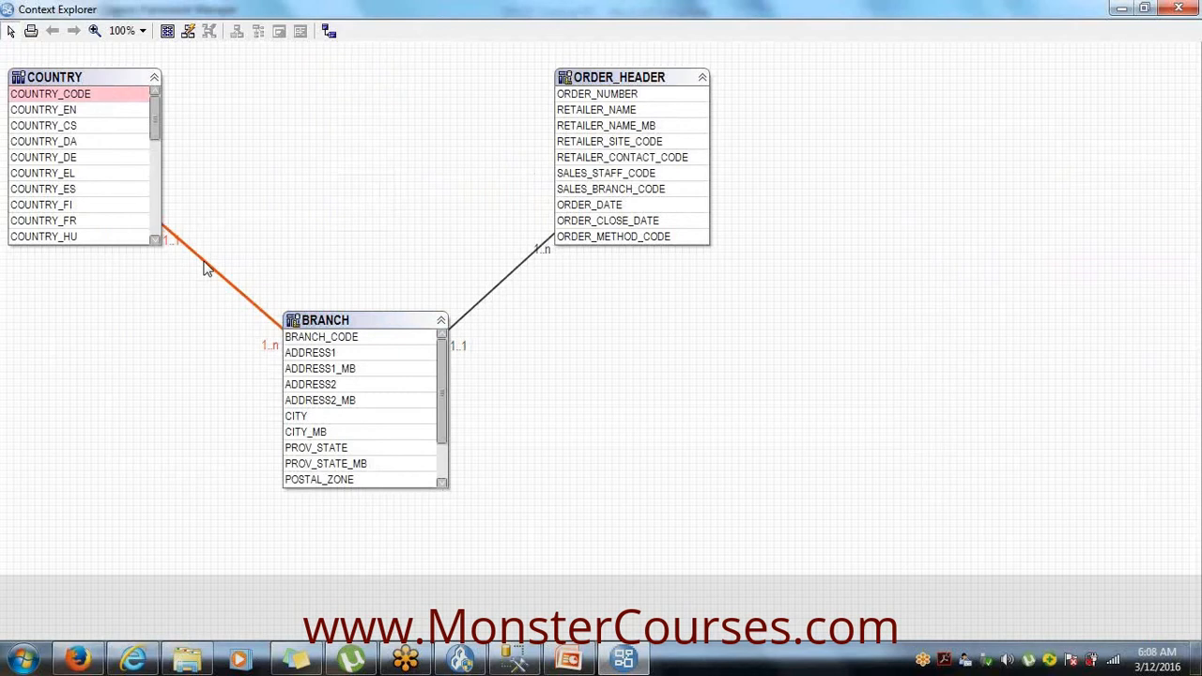
click(502, 280)
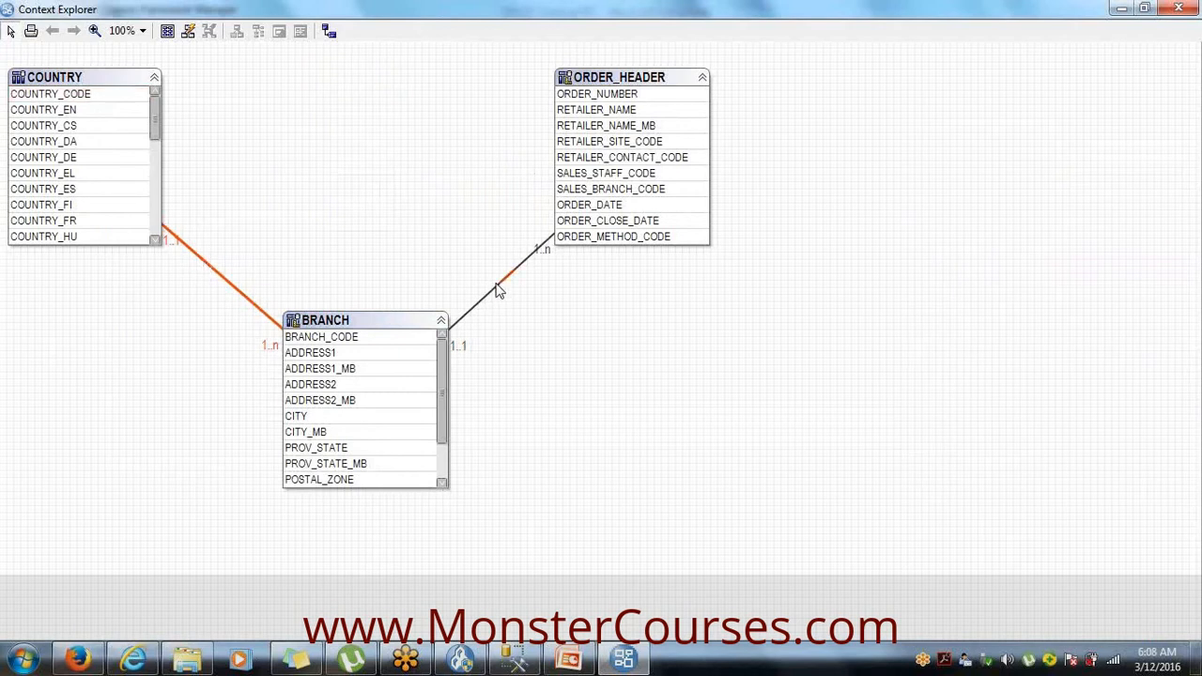
double_click(221, 282)
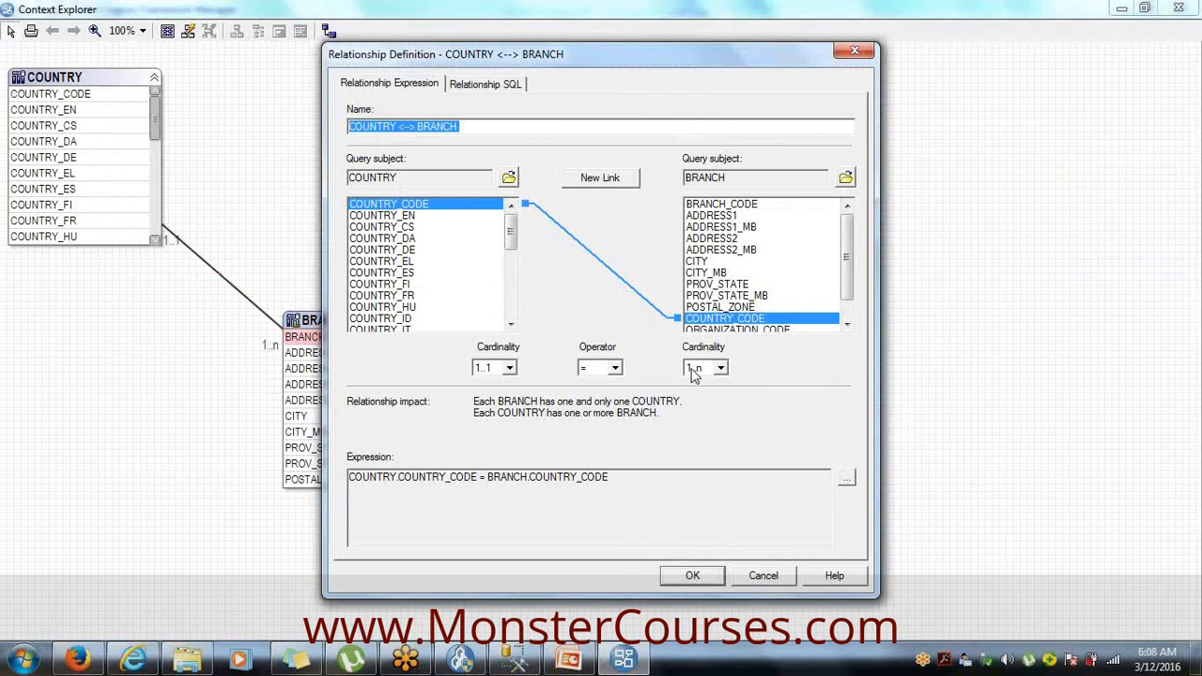
drag(849, 274, 849, 303)
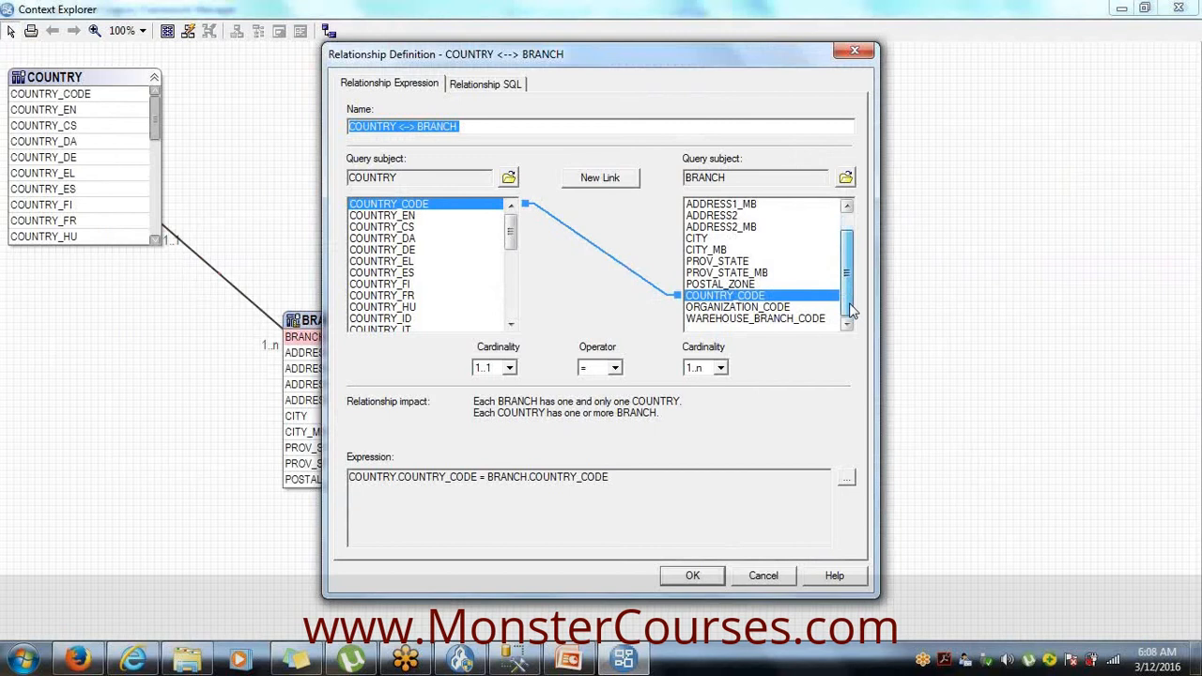
click(759, 577)
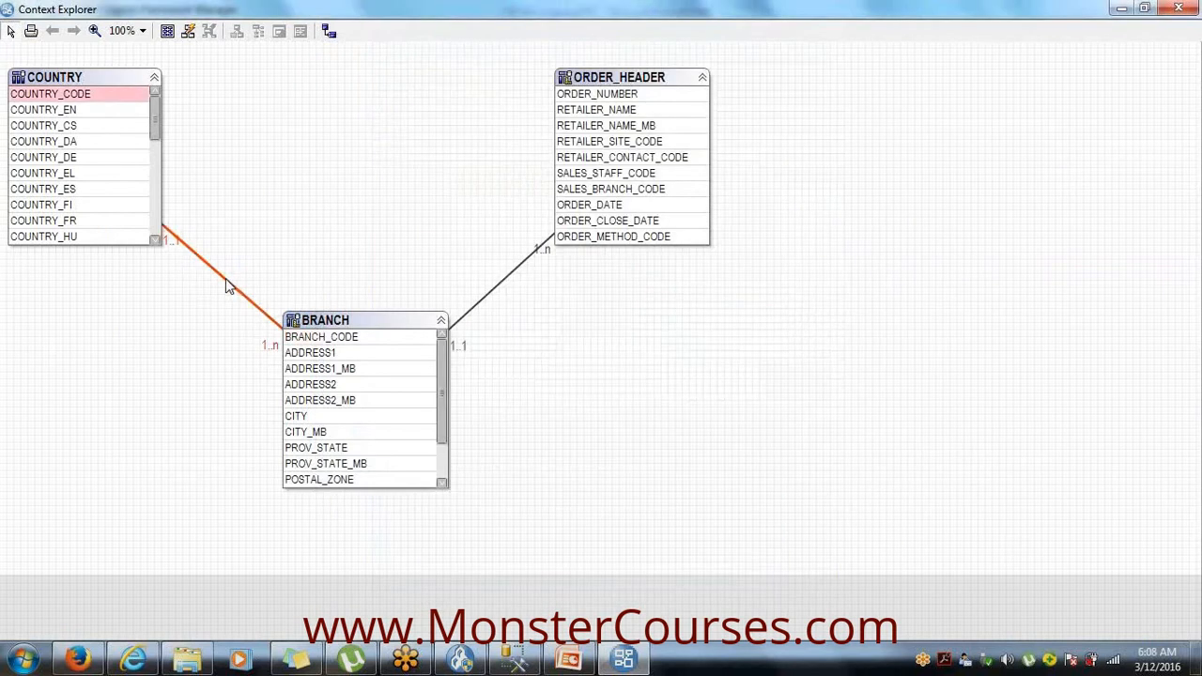
- Review the sample SQL of the COUNTRY to BRANCH relationship, test it to preview the joined rows, and dismiss the definition
double_click(225, 281)
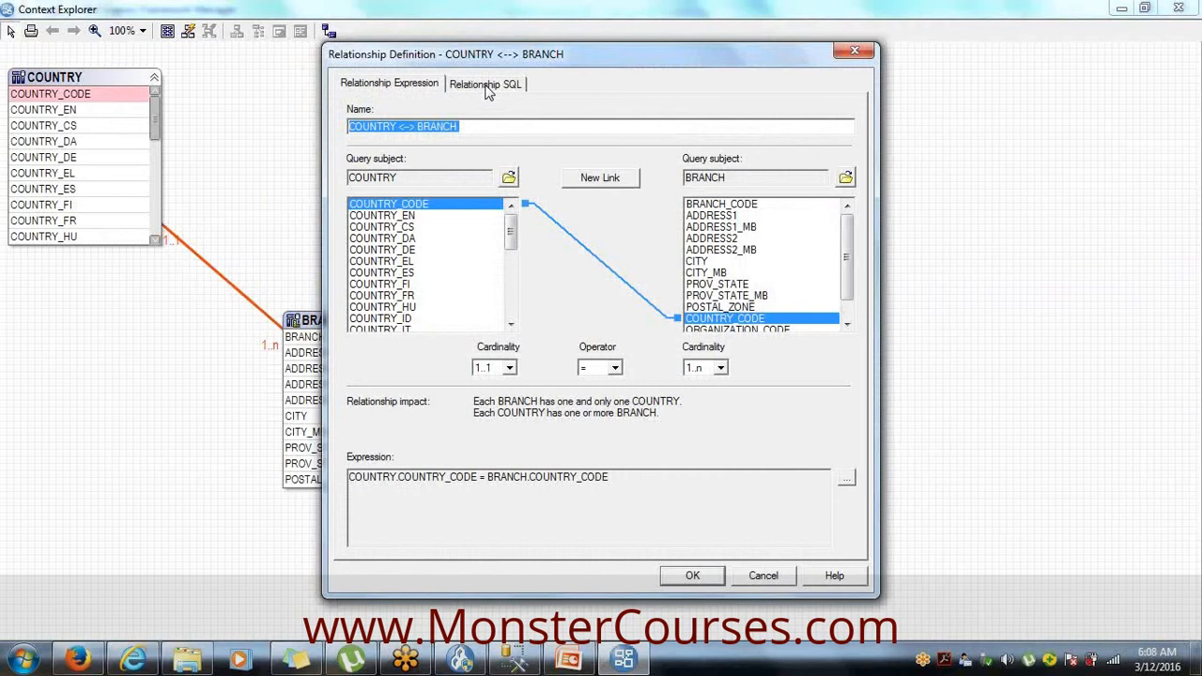
click(483, 83)
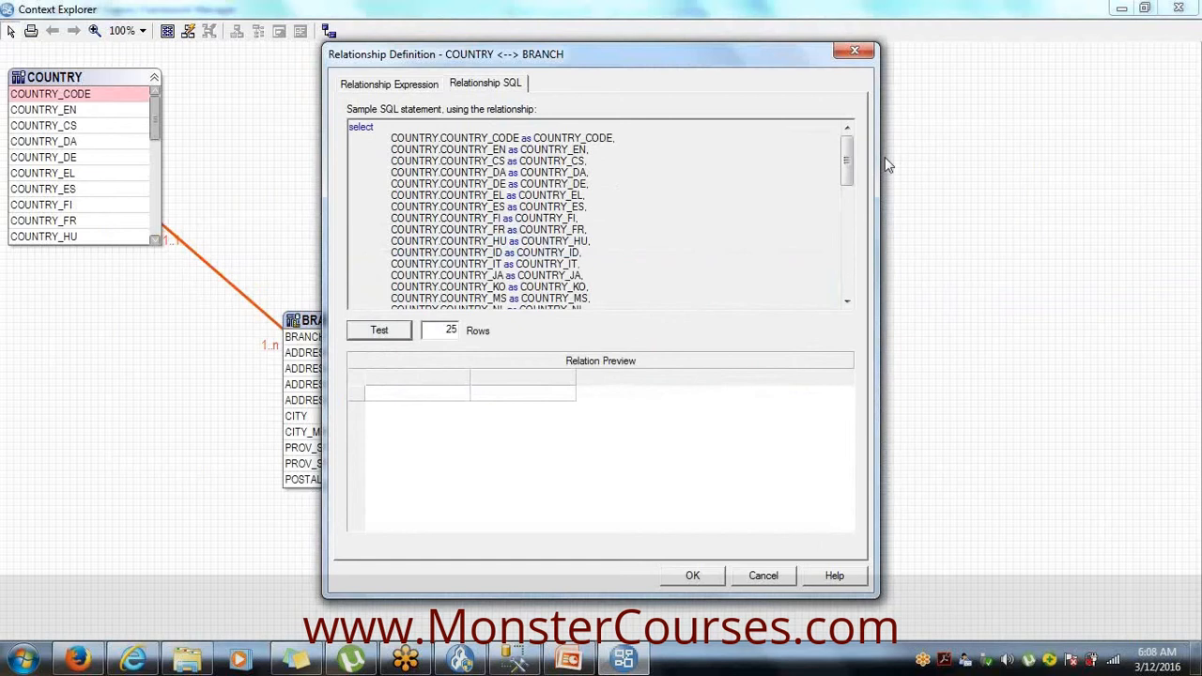
drag(851, 161, 850, 273)
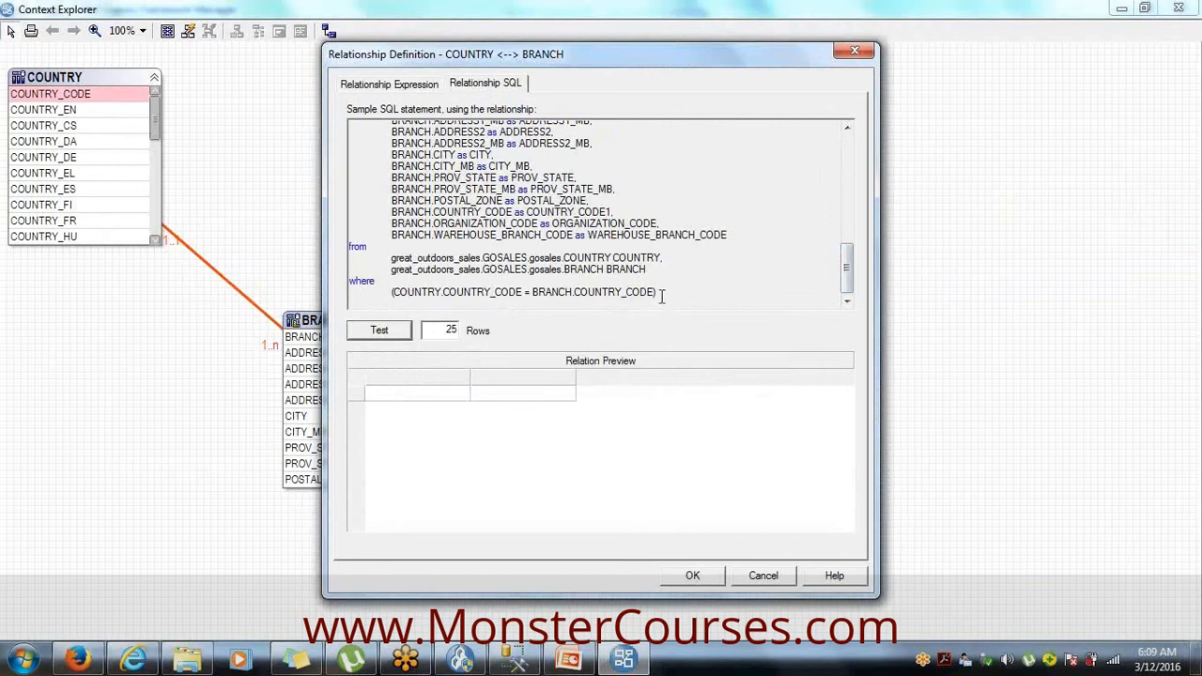
click(380, 331)
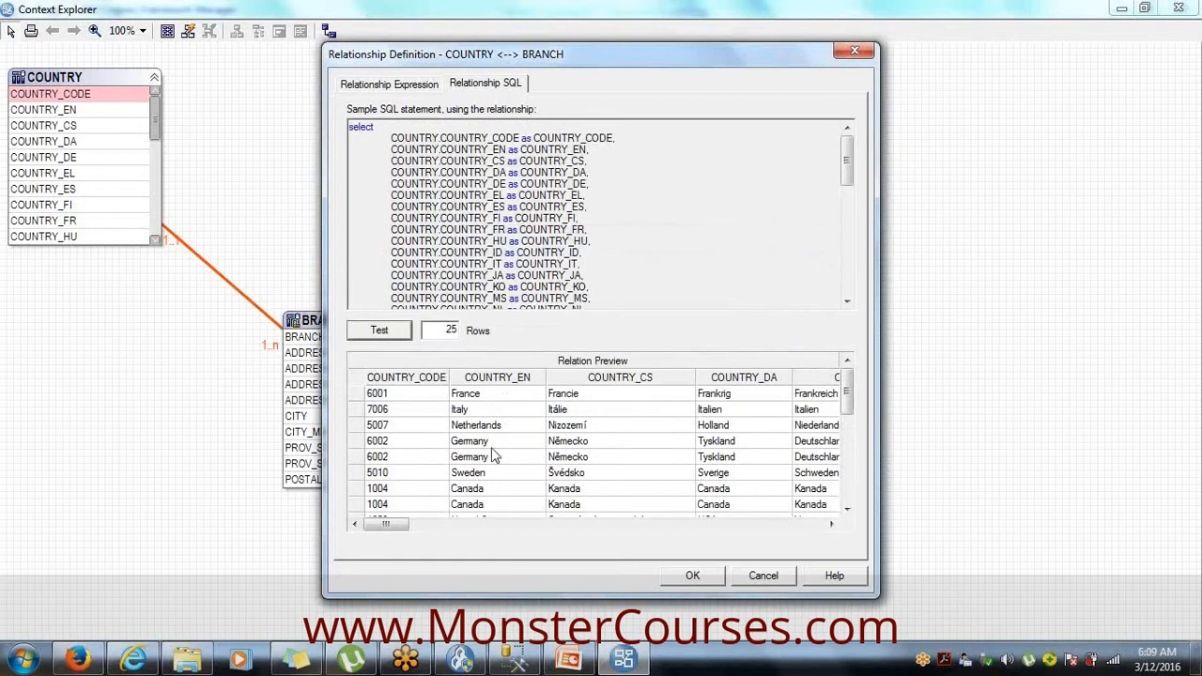
drag(385, 524, 883, 532)
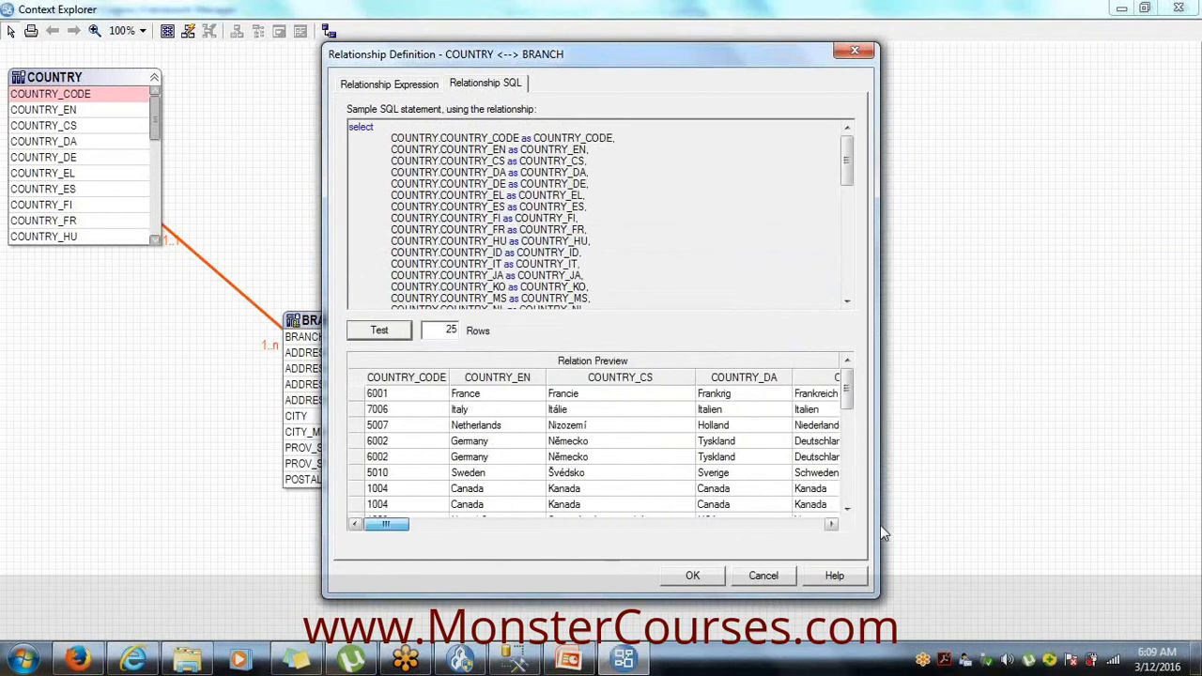
double_click(452, 332)
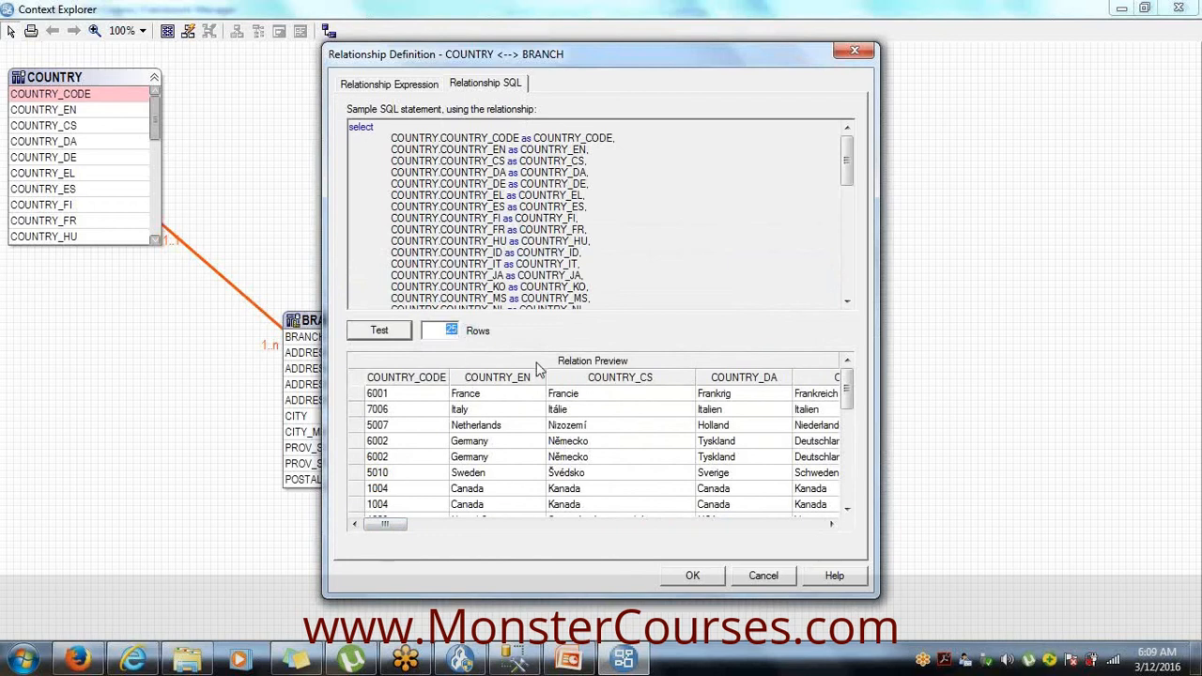
click(765, 581)
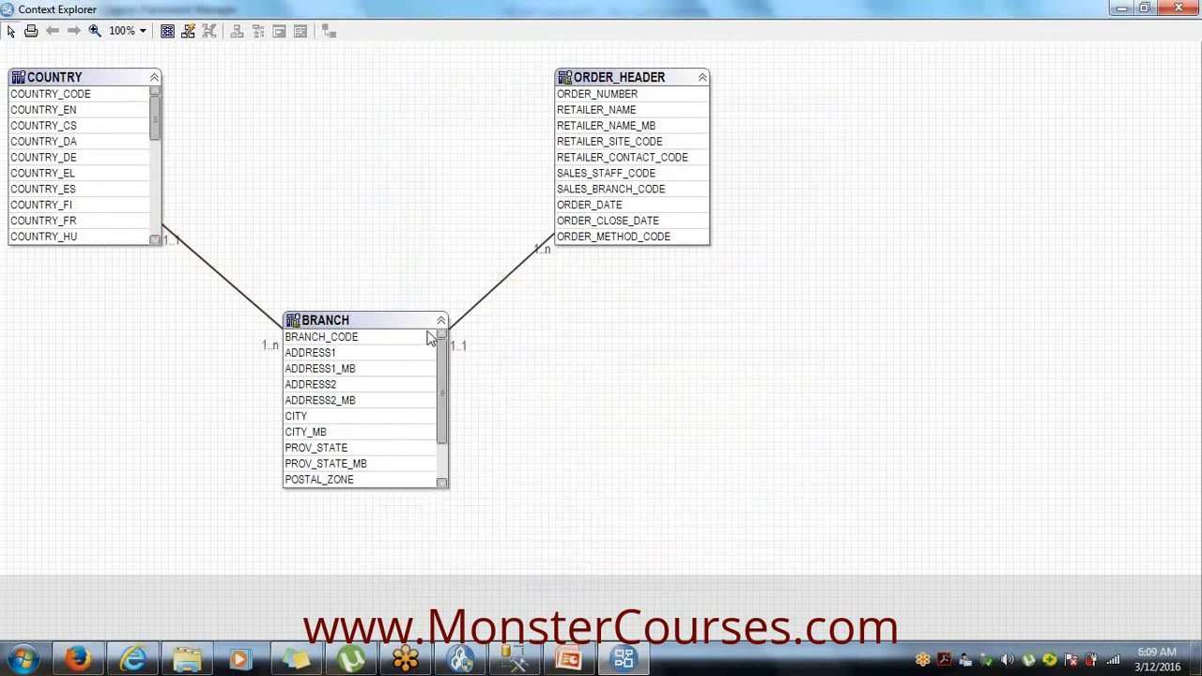
- Open the BRANCH to ORDER_HEADER relationship definition and try 0..1 and 0..n as the BRANCH cardinality
click(500, 293)
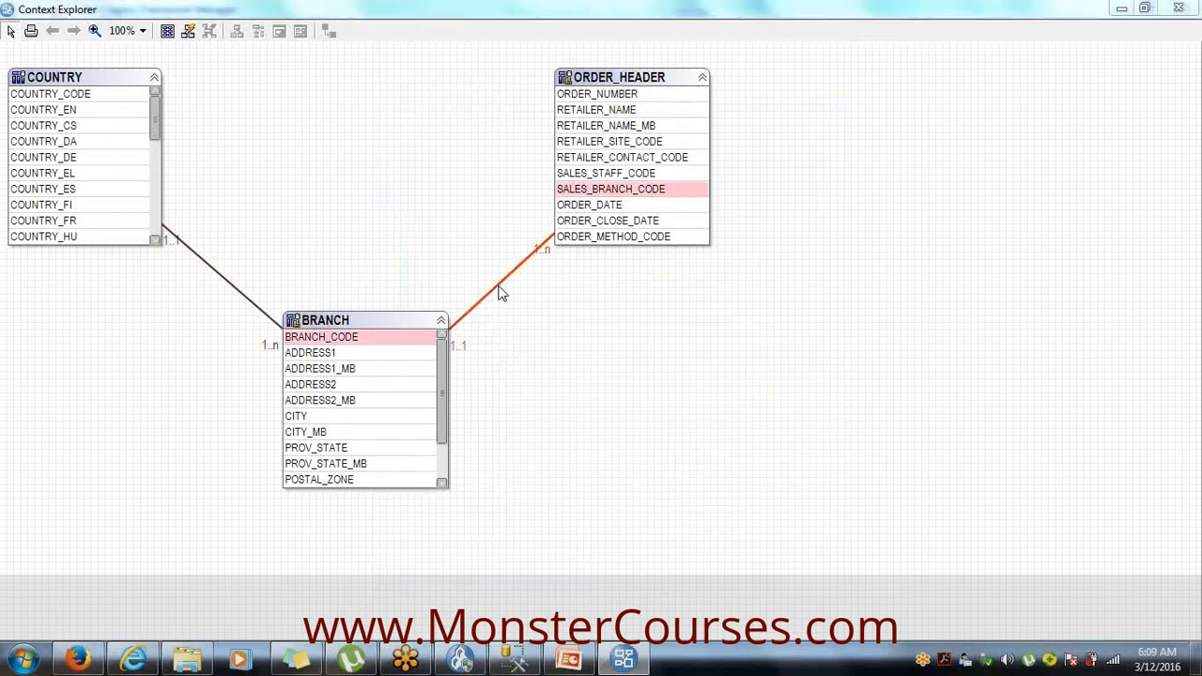
double_click(500, 293)
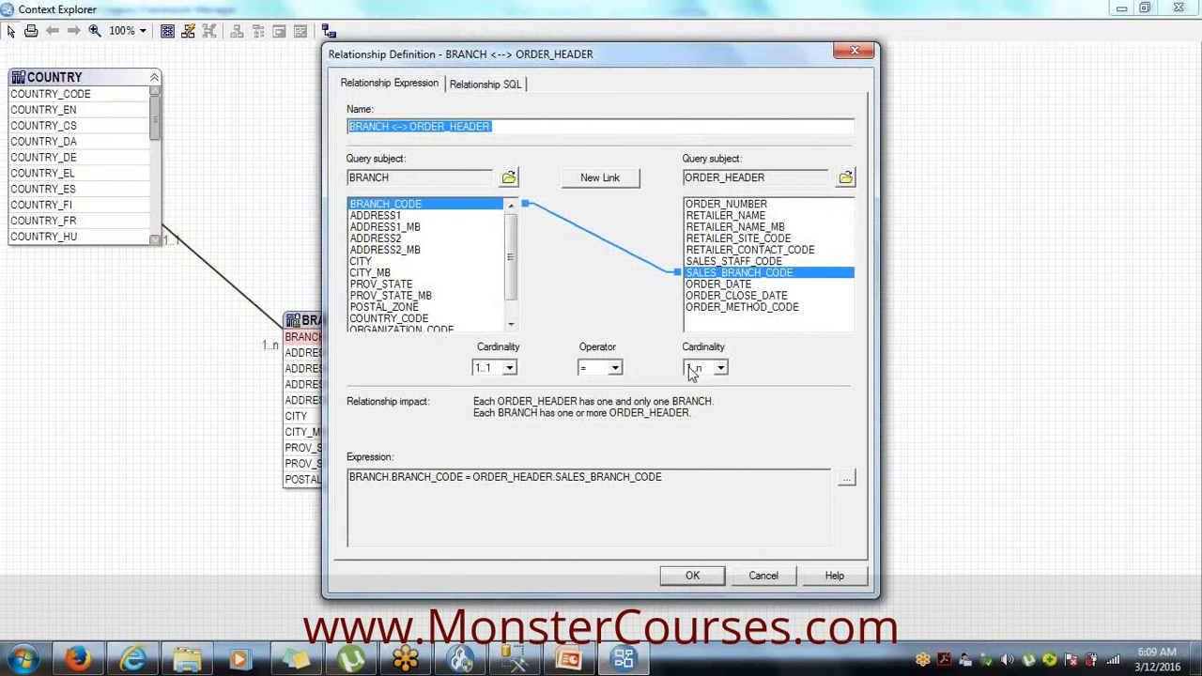
click(511, 369)
click(484, 418)
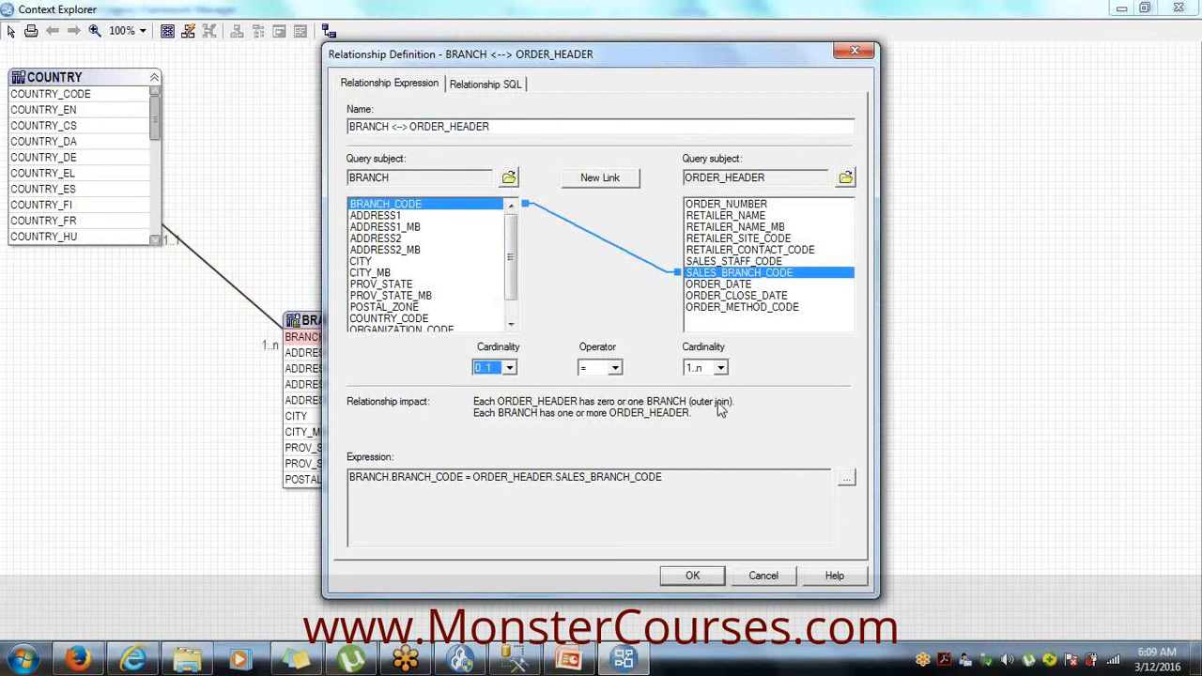
click(510, 367)
click(480, 408)
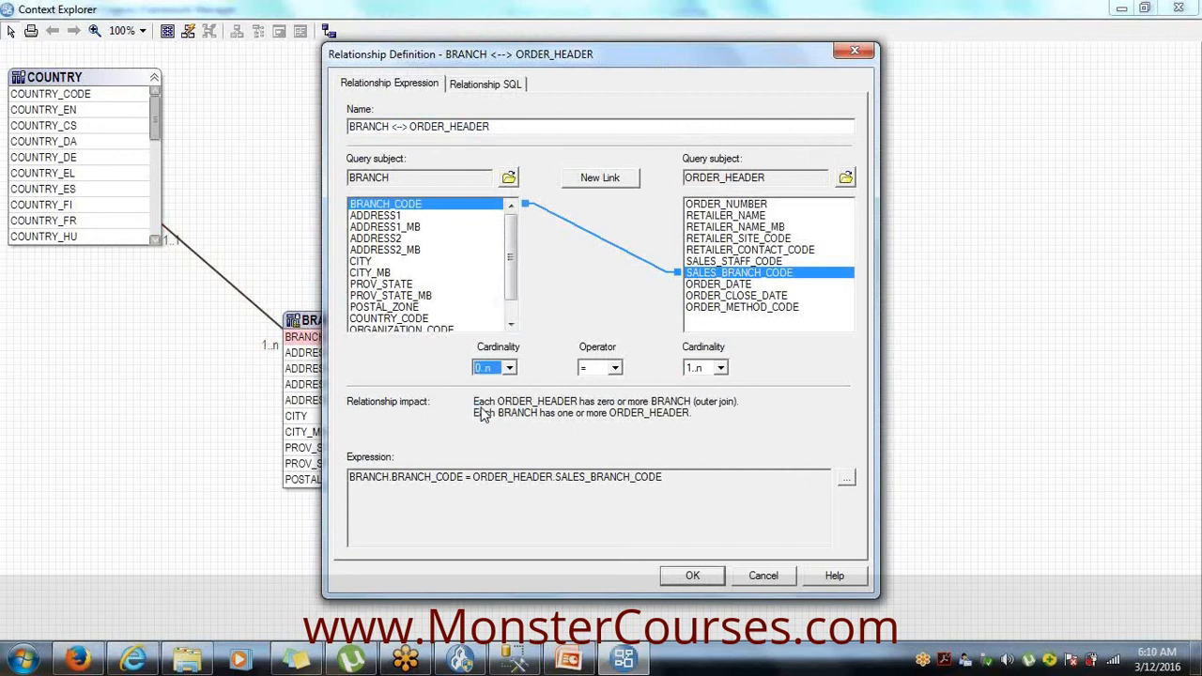
- Set the ORDER_HEADER cardinality to 0..n and the BRANCH cardinality to 1..n in the relationship definition
click(721, 368)
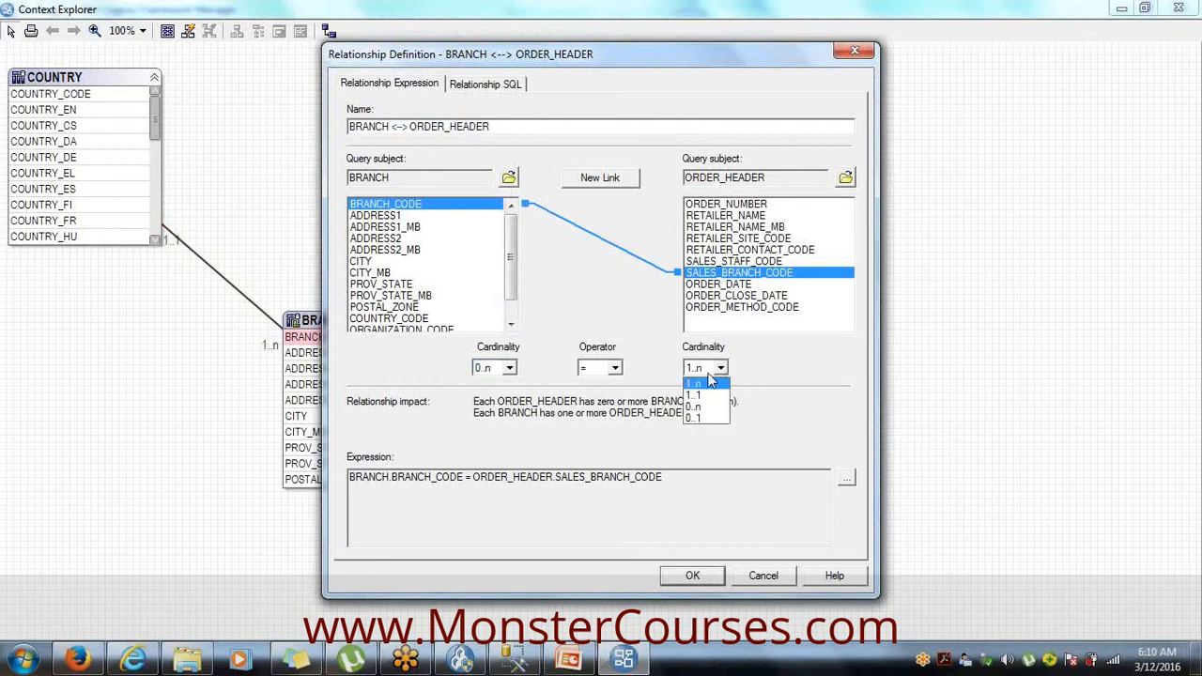
click(699, 404)
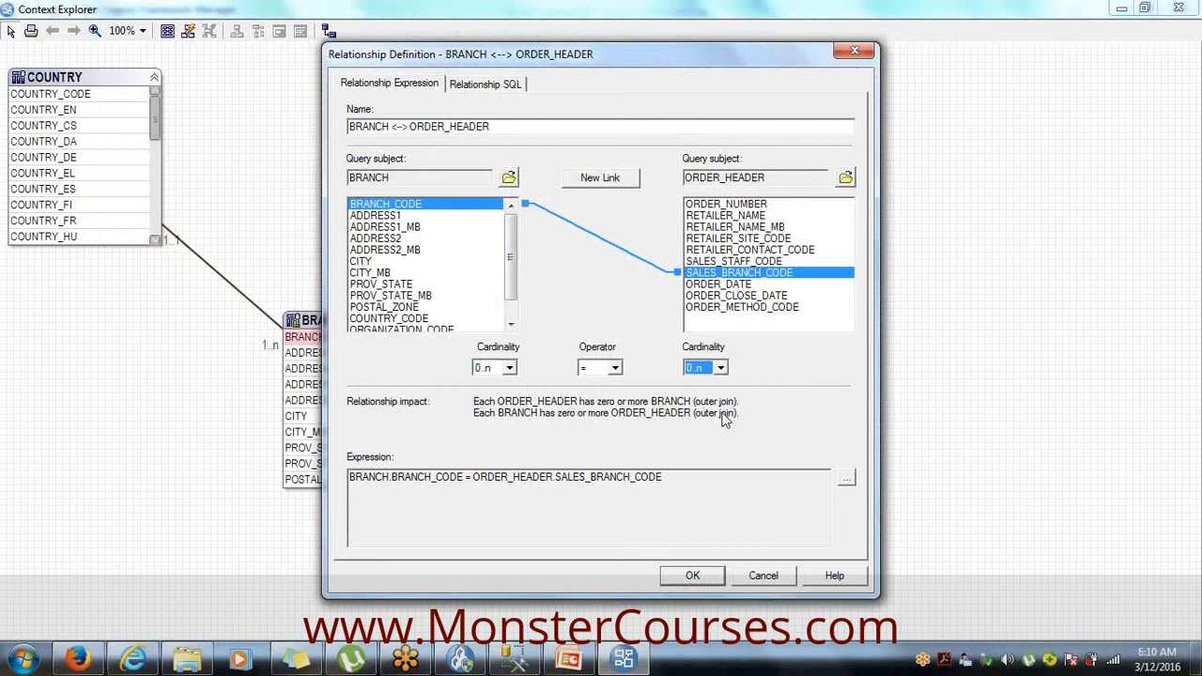
click(508, 368)
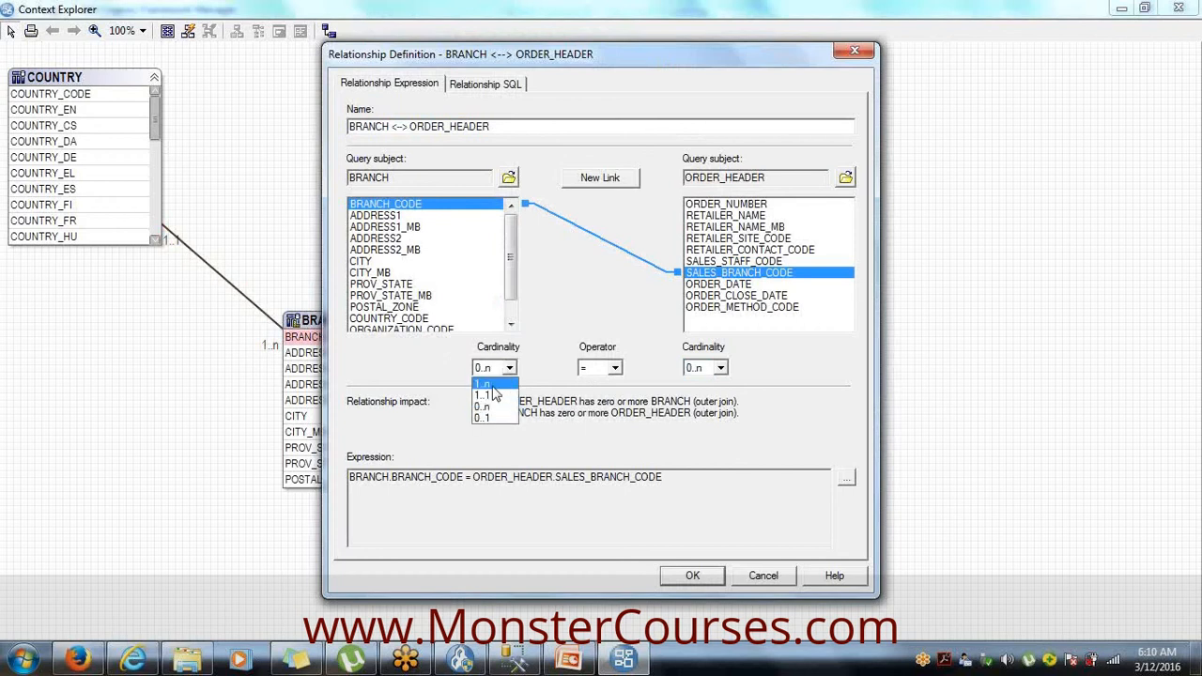
click(493, 386)
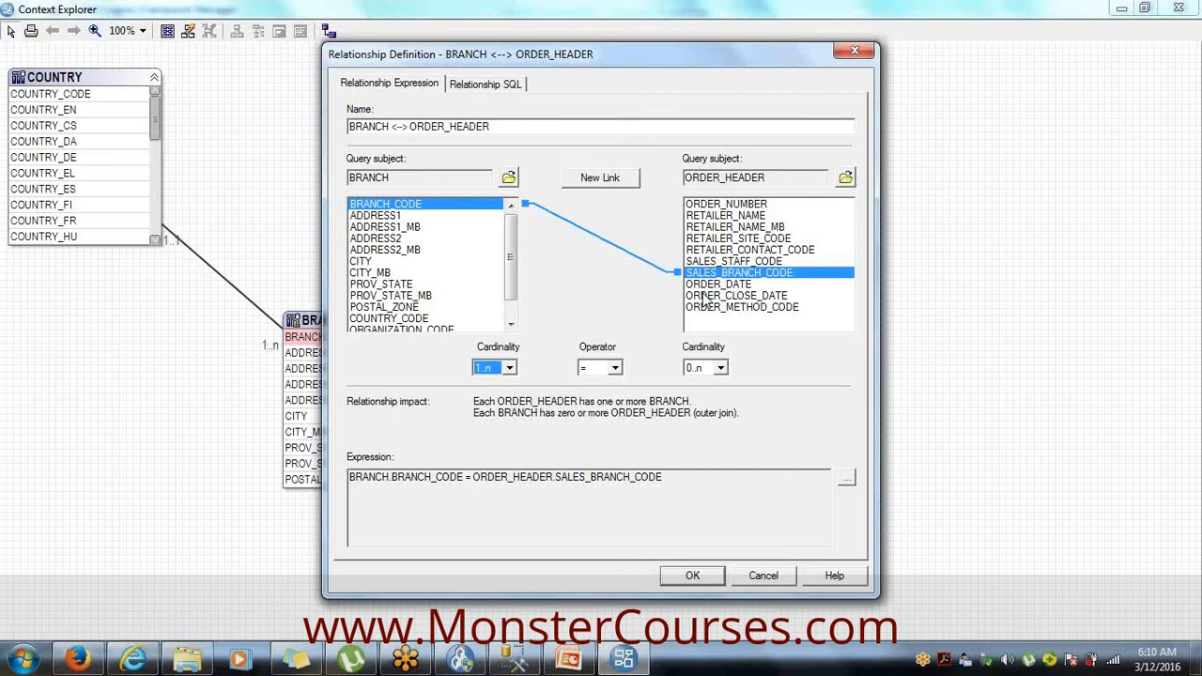
- Try adding a second link between BRANCH and ORDER_HEADER, remove that link, and discard the relationship edits
click(611, 188)
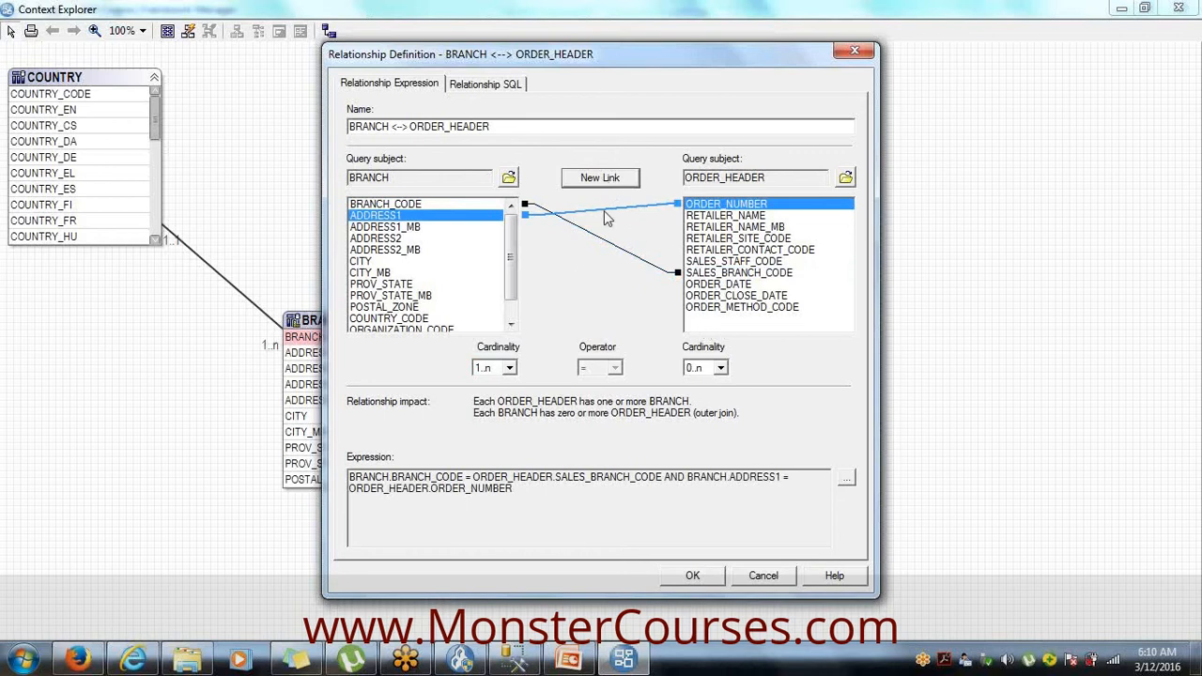
key(Delete)
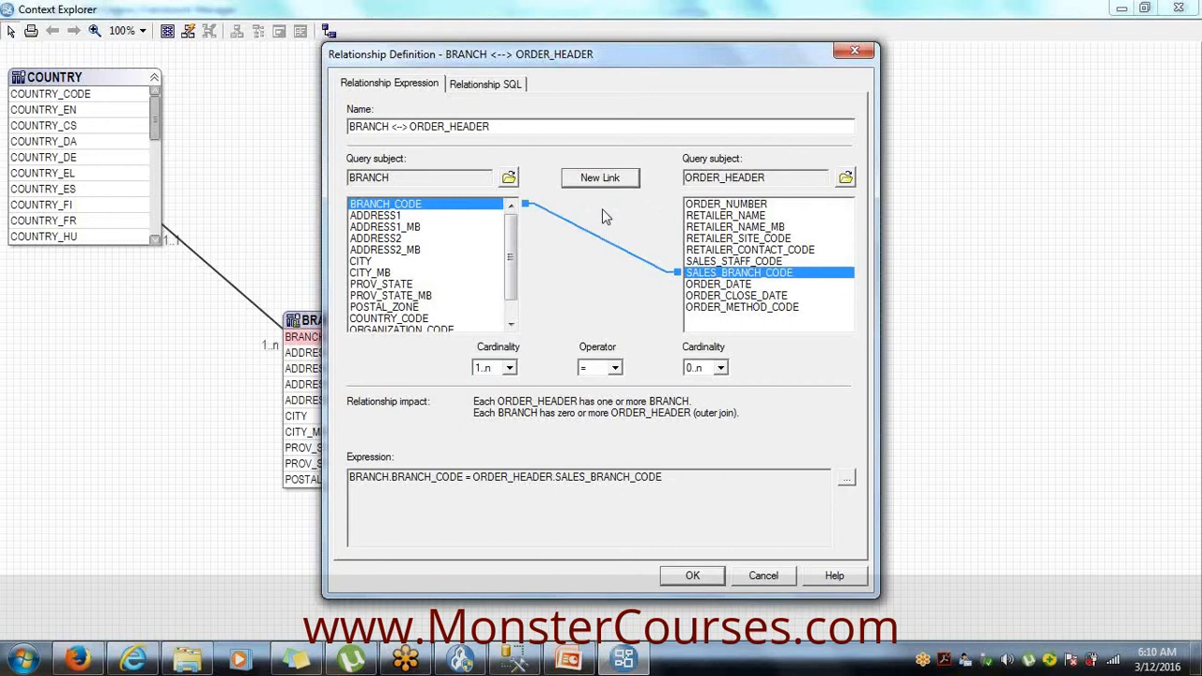
click(757, 576)
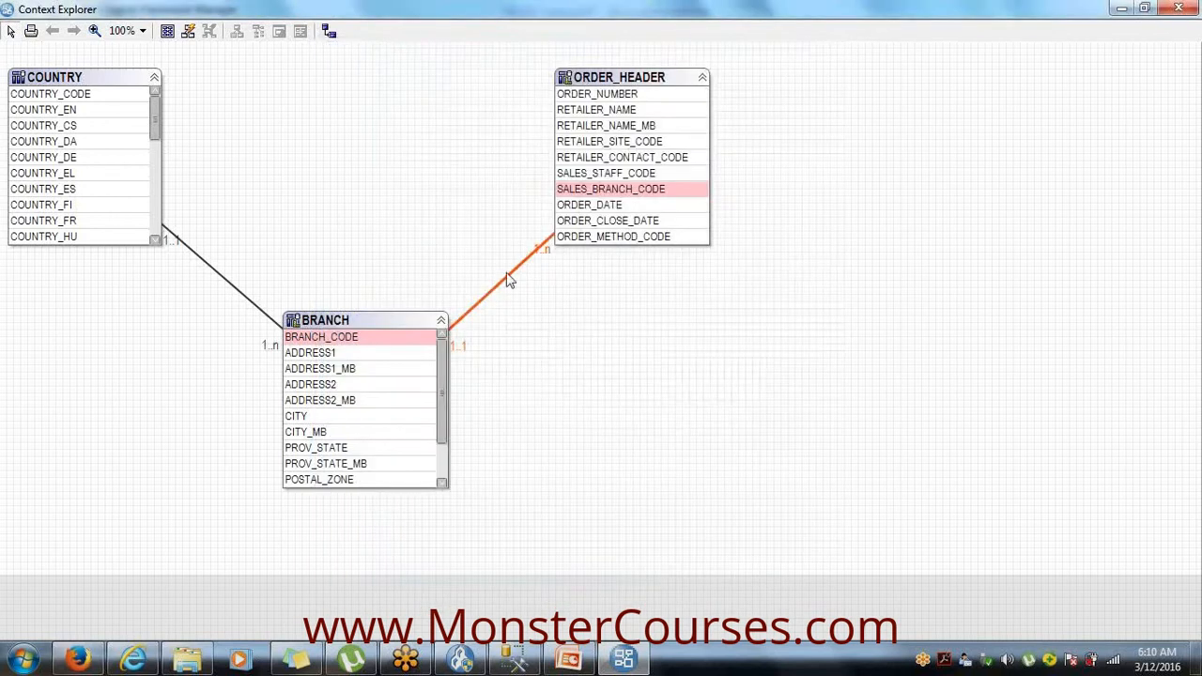
- Reopen the BRANCH to ORDER_HEADER relationship, try PRODUCT in place of BRANCH, view the alternatives for ORDER_HEADER, and discard the changes
double_click(507, 279)
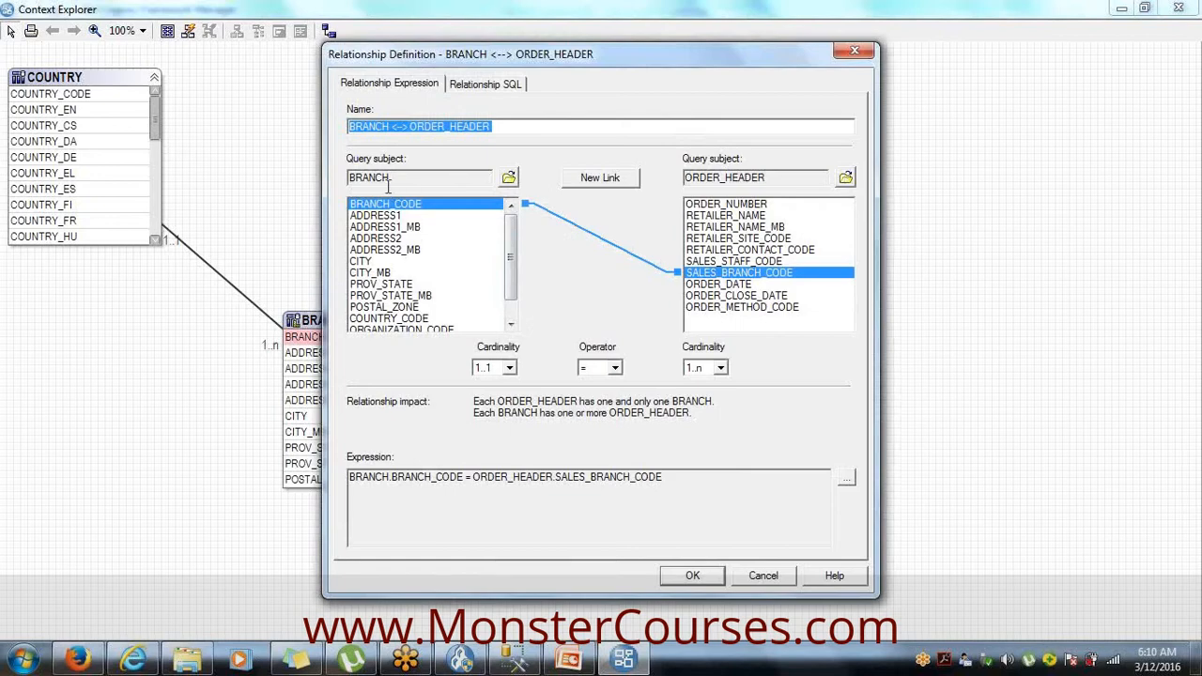
click(508, 177)
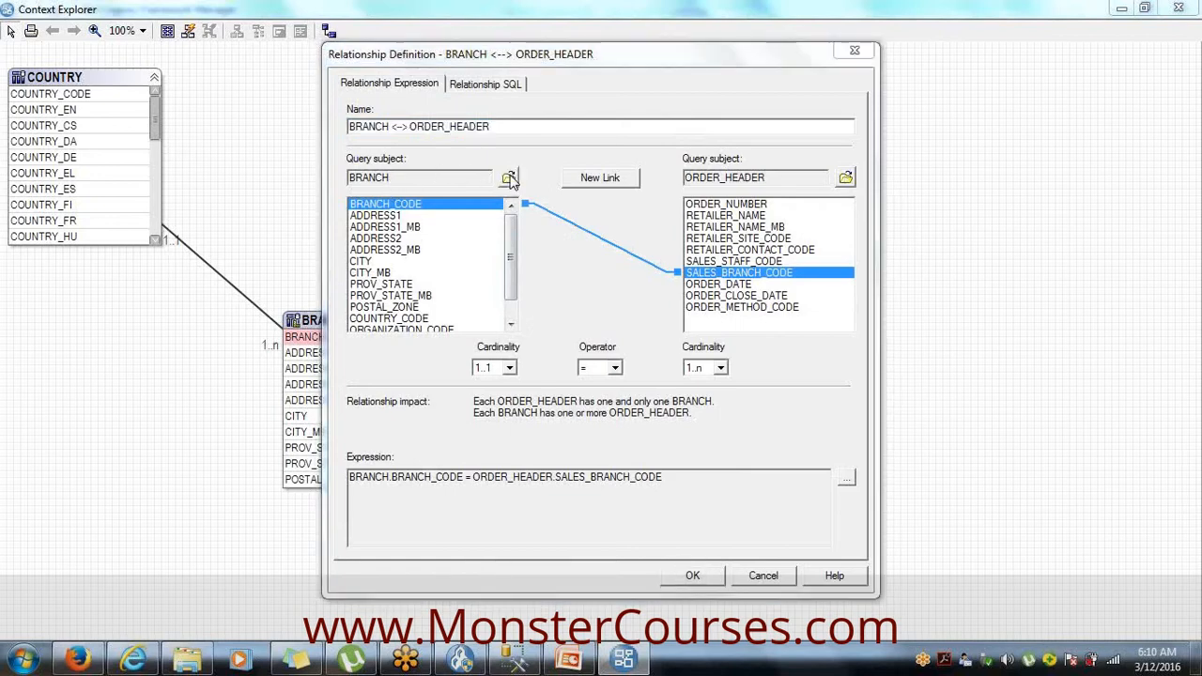
click(435, 185)
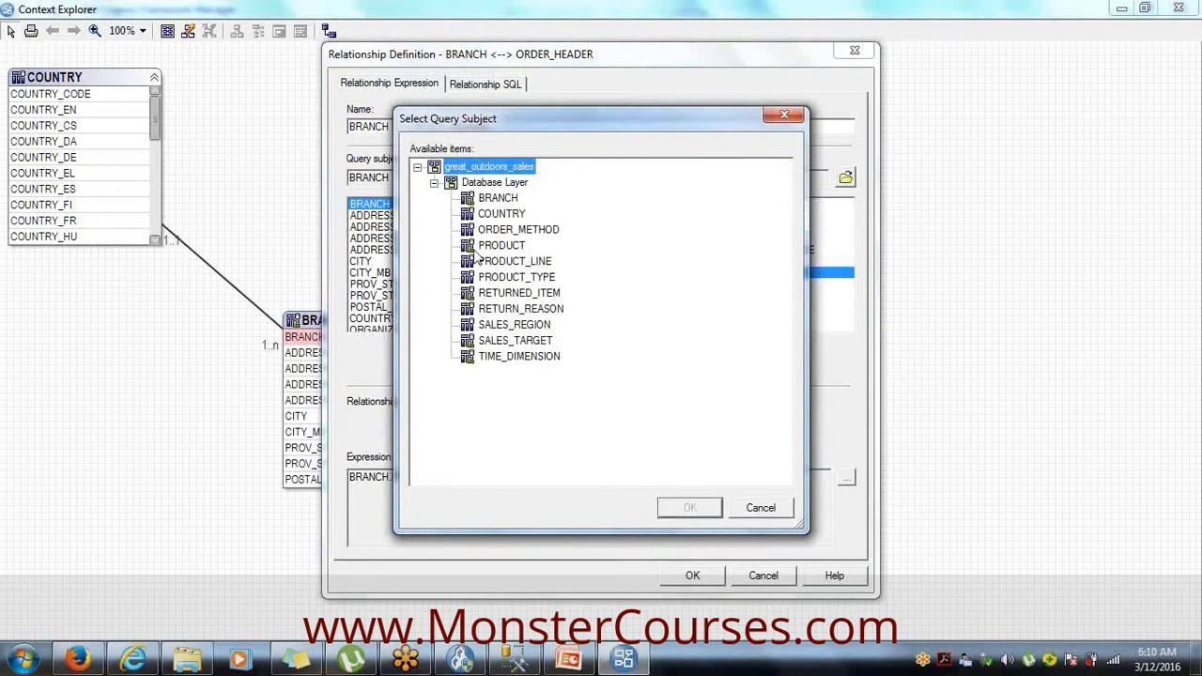
click(512, 247)
click(690, 508)
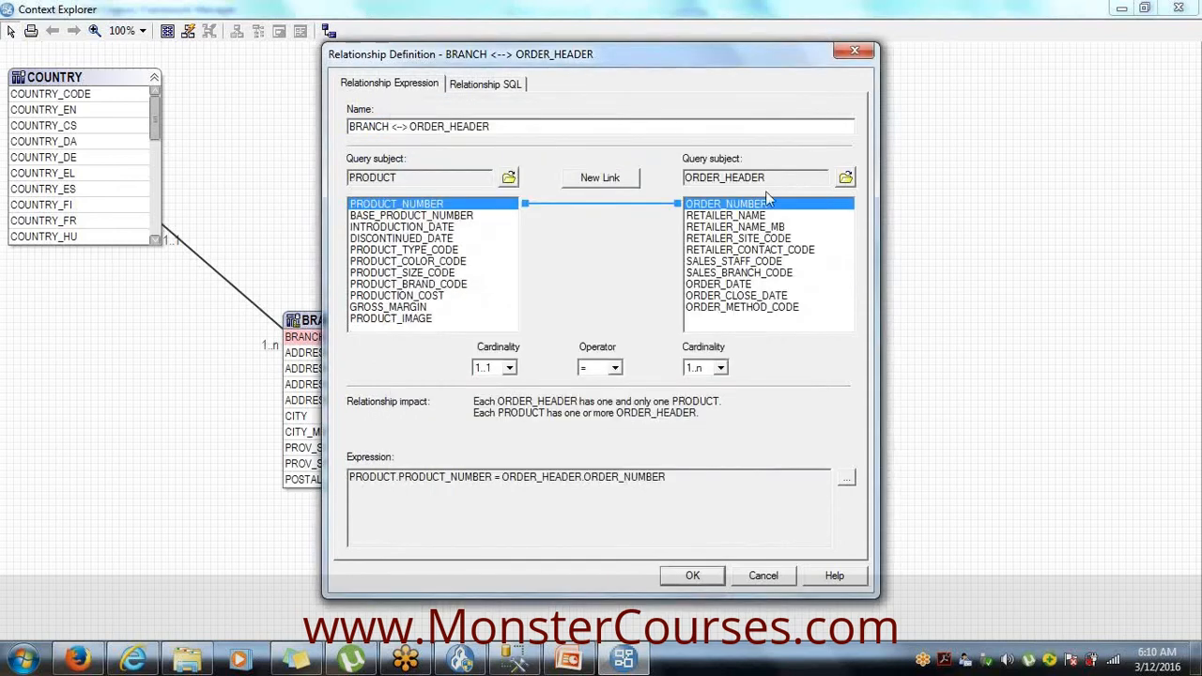
click(845, 178)
click(761, 508)
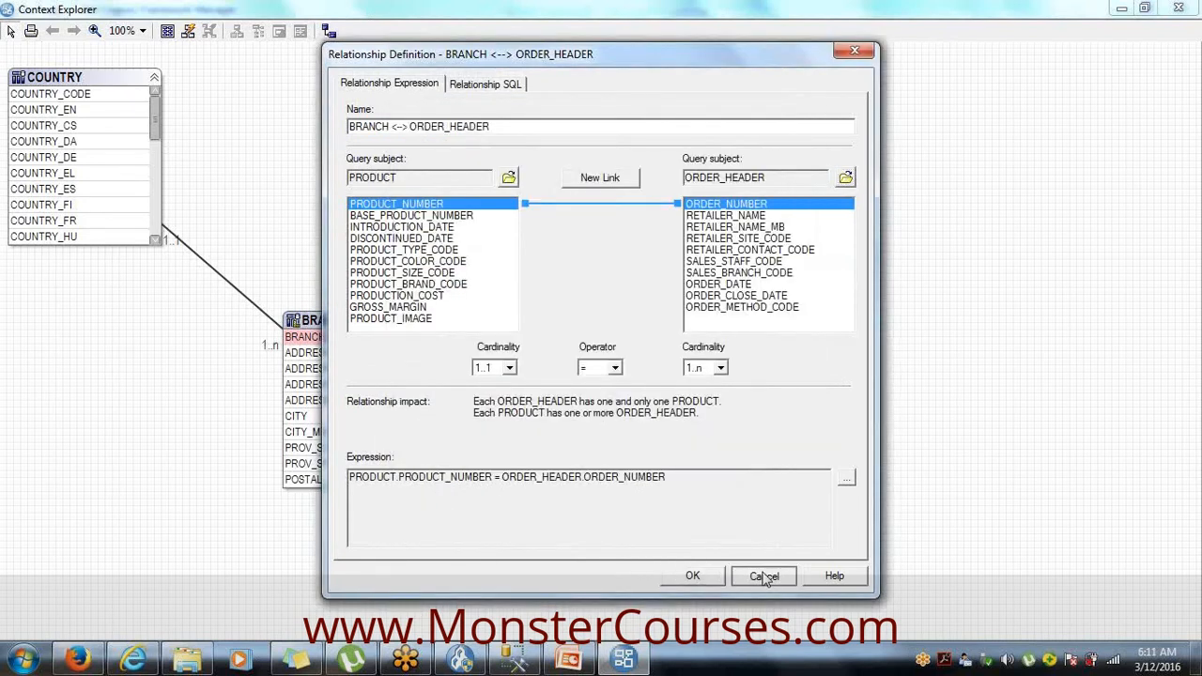
click(764, 576)
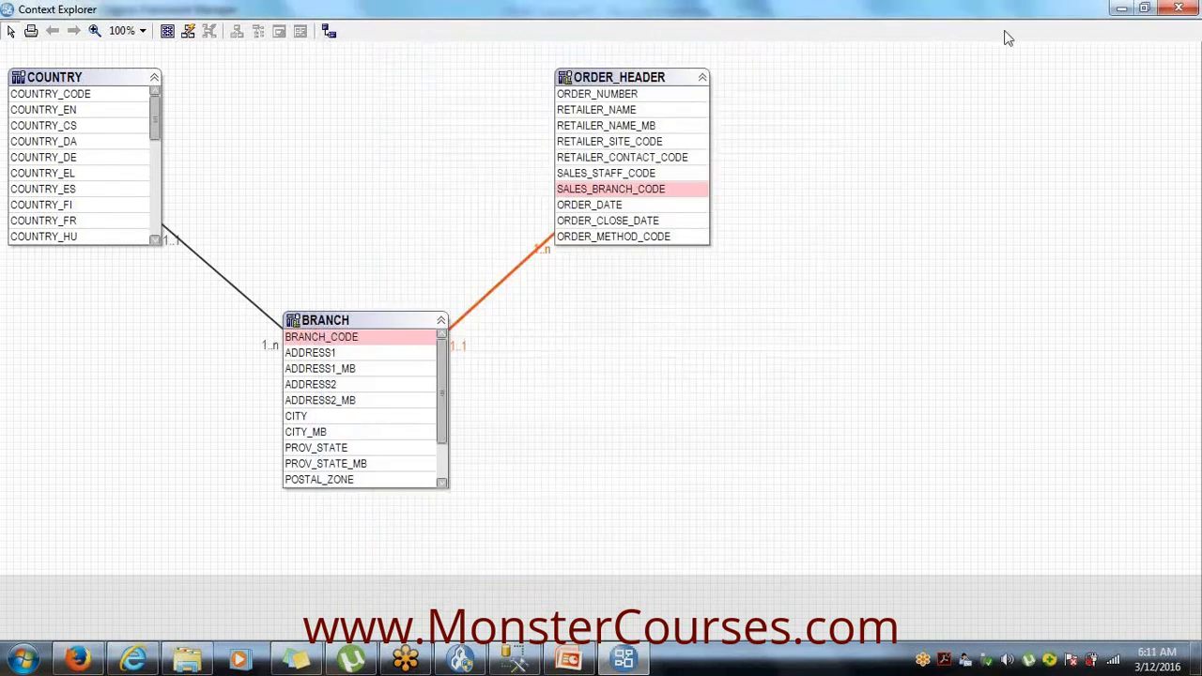
- Leave the Context Explorer, show the great_outdoors_sales namespace as a diagram, and enlarge the diagram area
click(1181, 9)
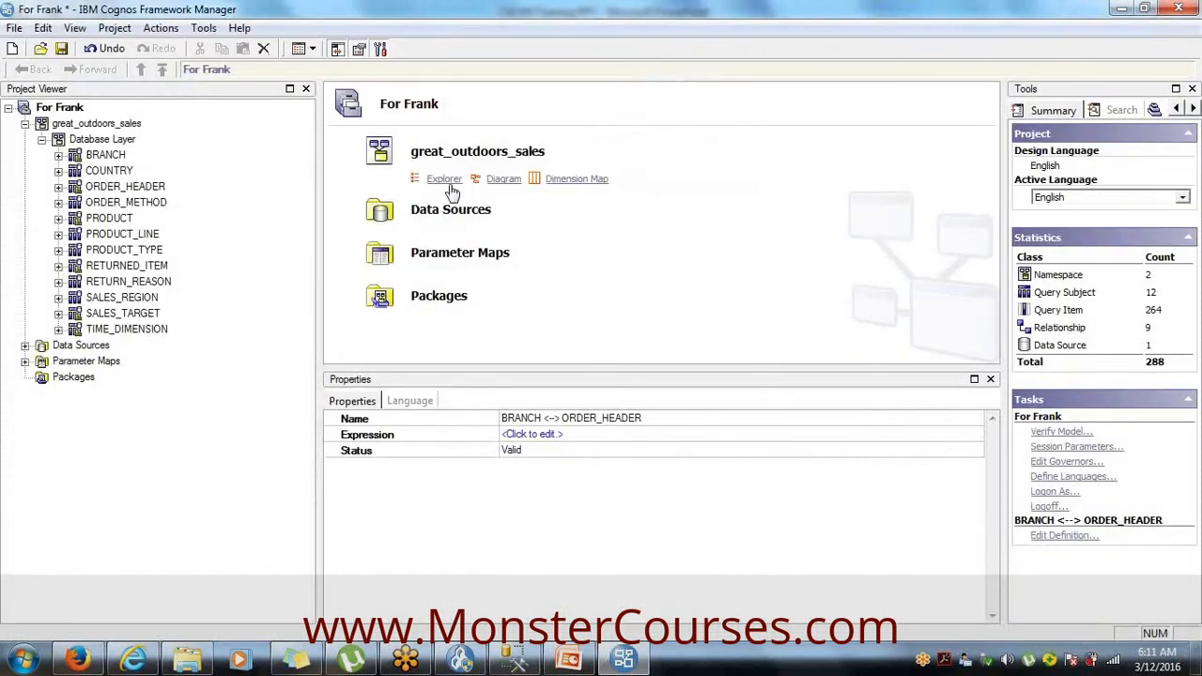
click(444, 179)
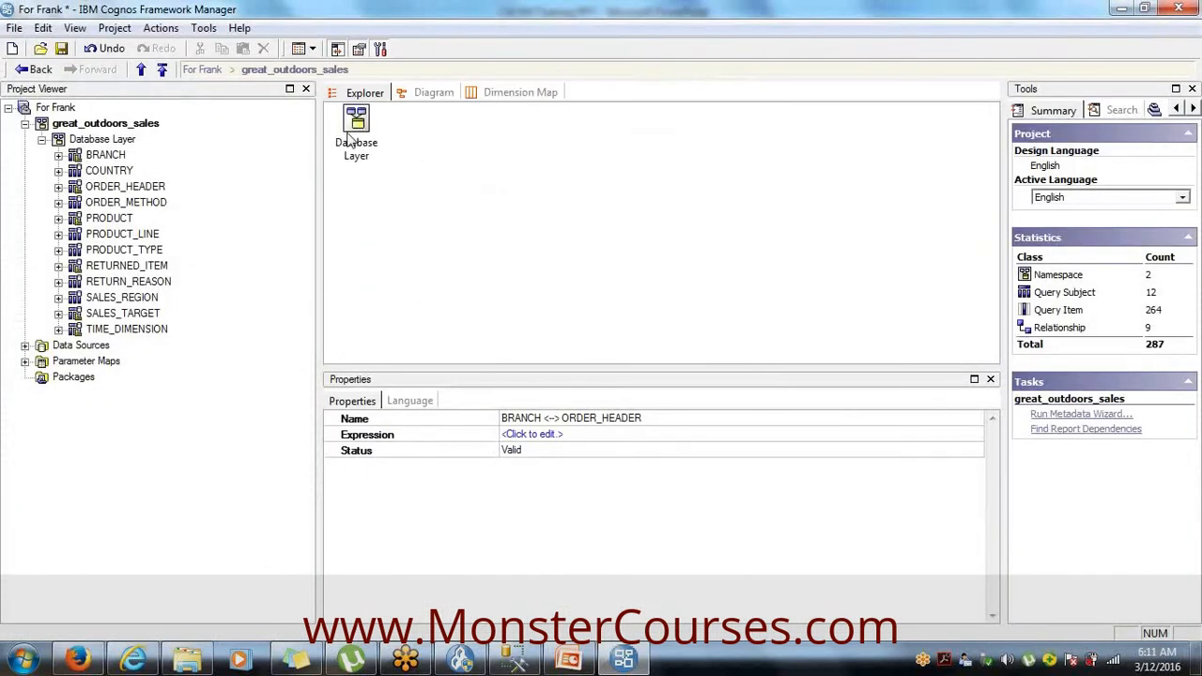
click(427, 98)
drag(718, 371, 762, 616)
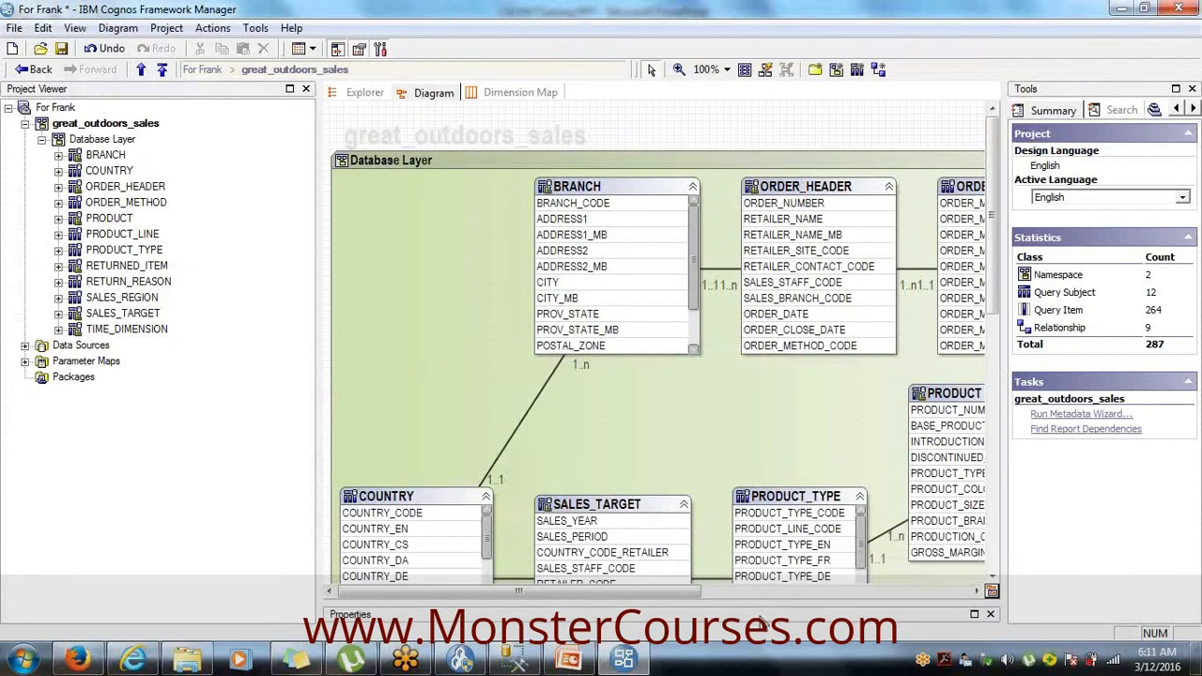
- Use the diagram overview to view the PRODUCT, PRODUCT_TYPE and PRODUCT_LINE area, then dismiss the overview
click(992, 592)
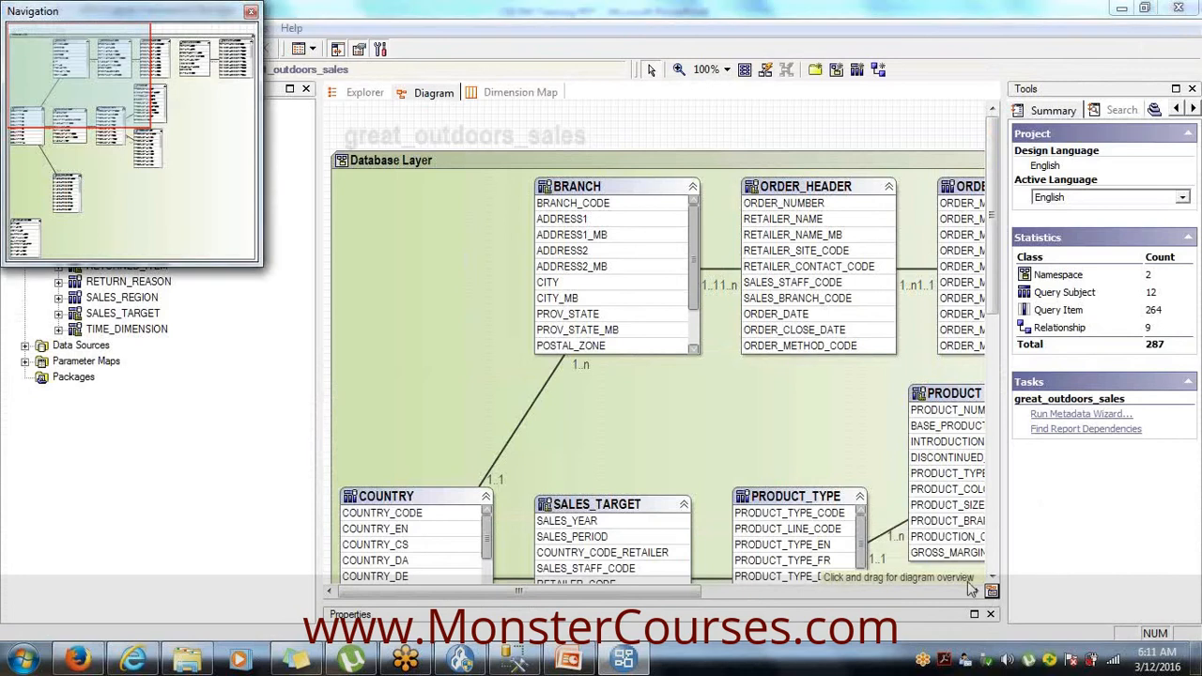
click(162, 146)
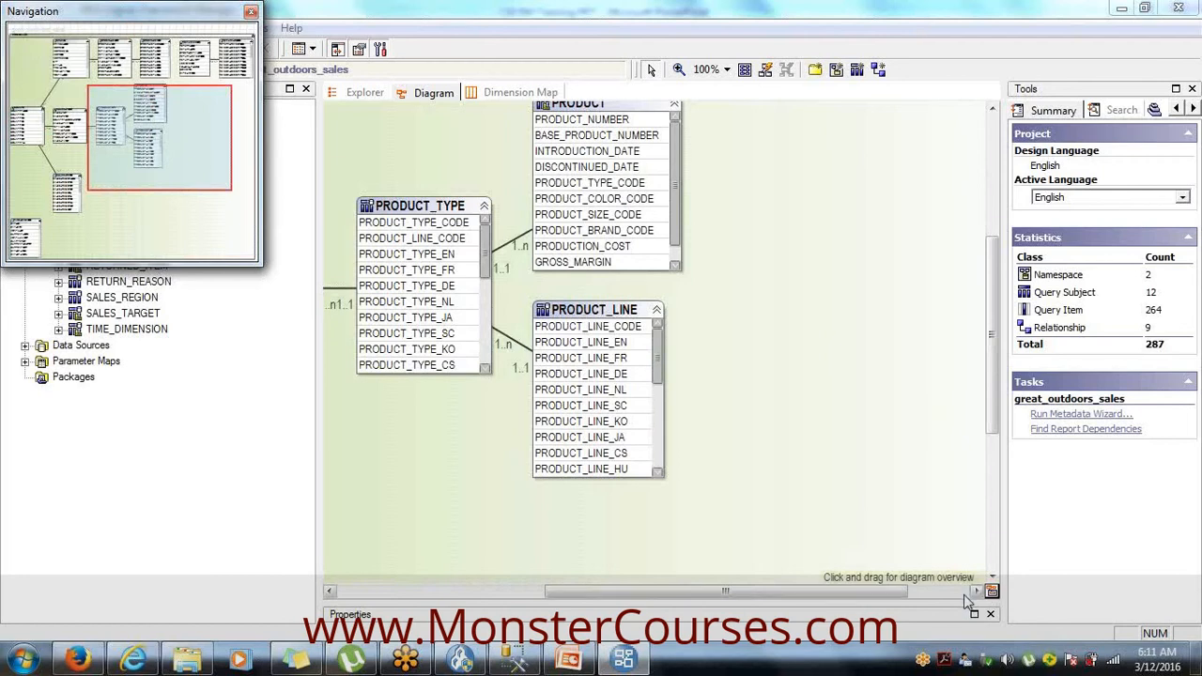
click(641, 248)
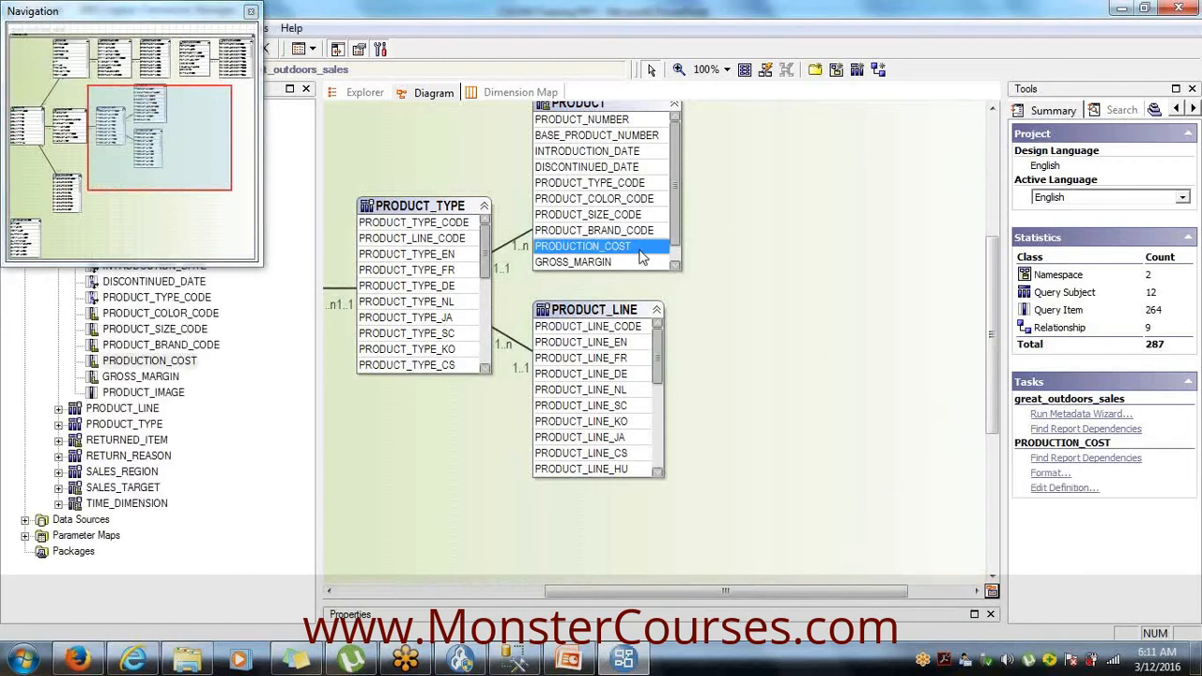
click(251, 12)
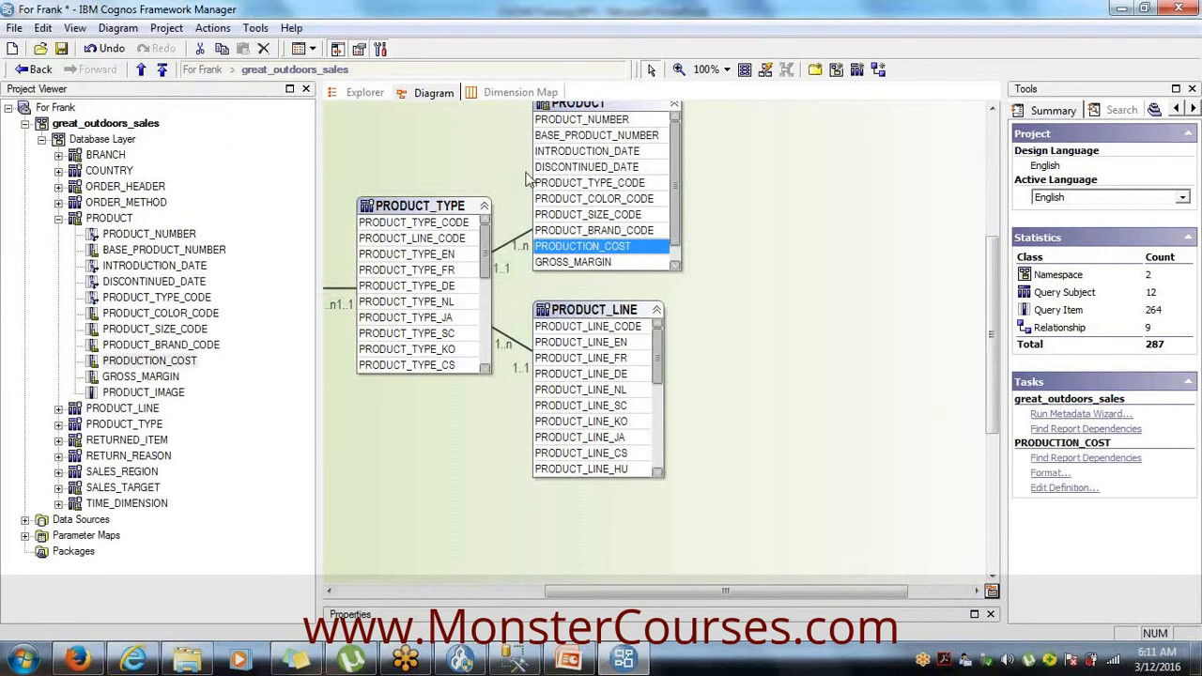
- View the diagram at 200% and again at 100%, examining the relationships from COUNTRY through SALES_TARGET to the product query subjects
click(726, 73)
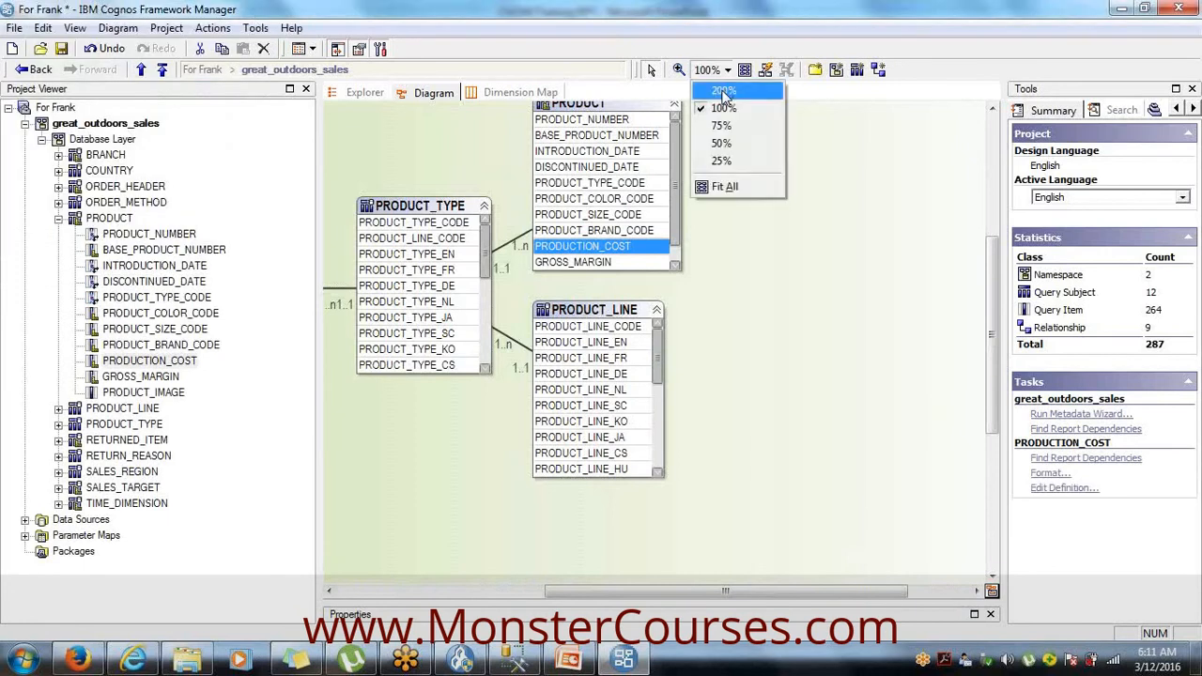
click(724, 91)
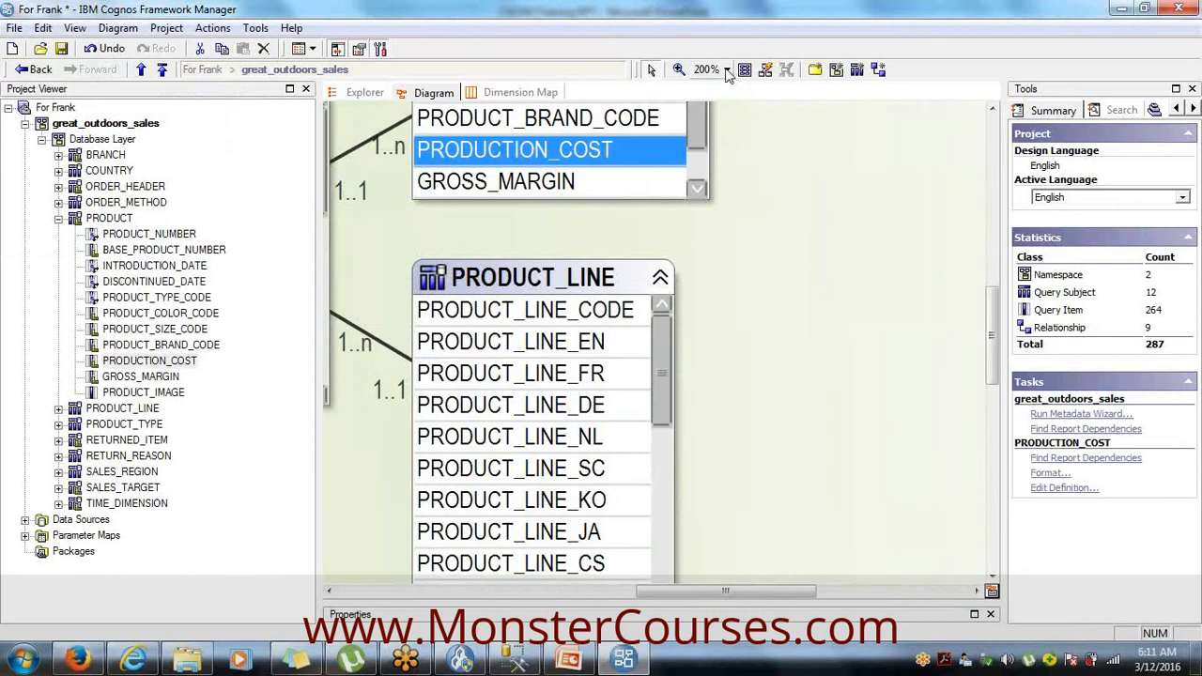
click(725, 73)
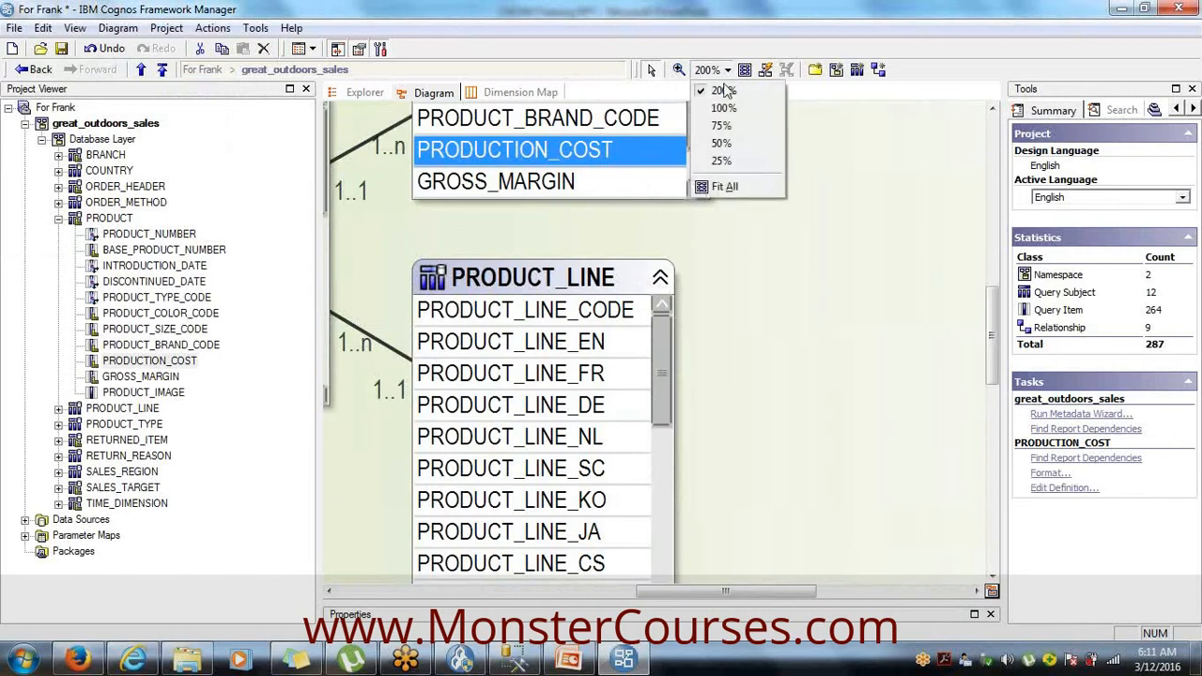
click(723, 108)
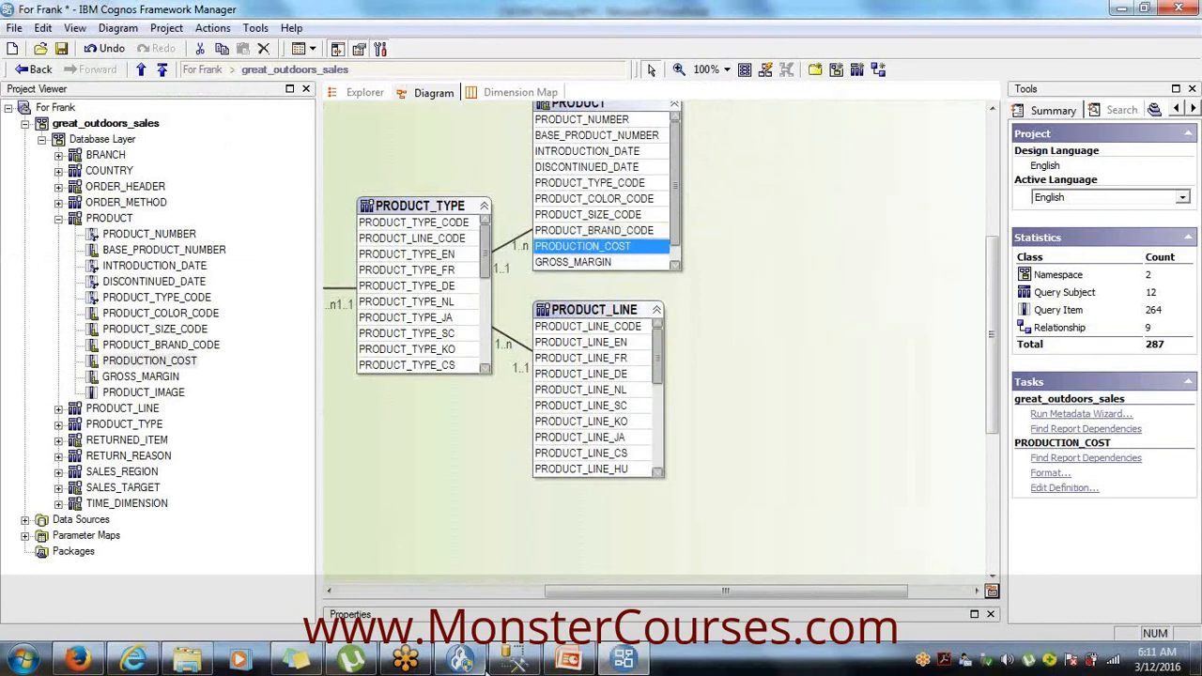
click(443, 593)
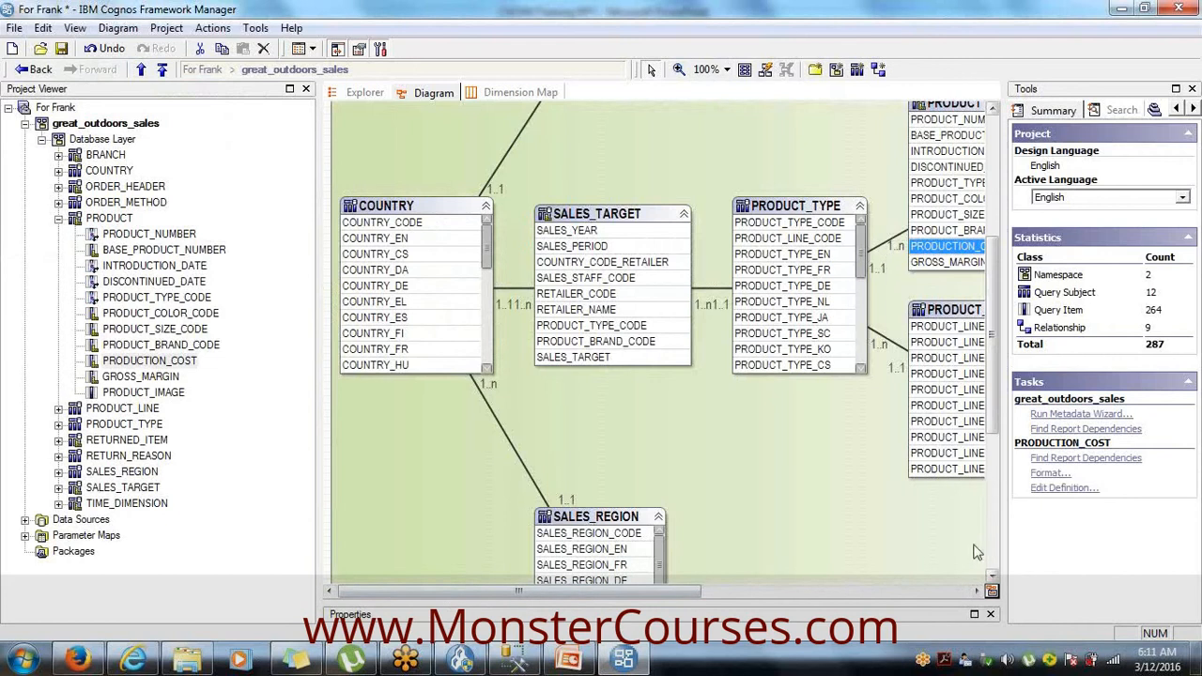
click(977, 593)
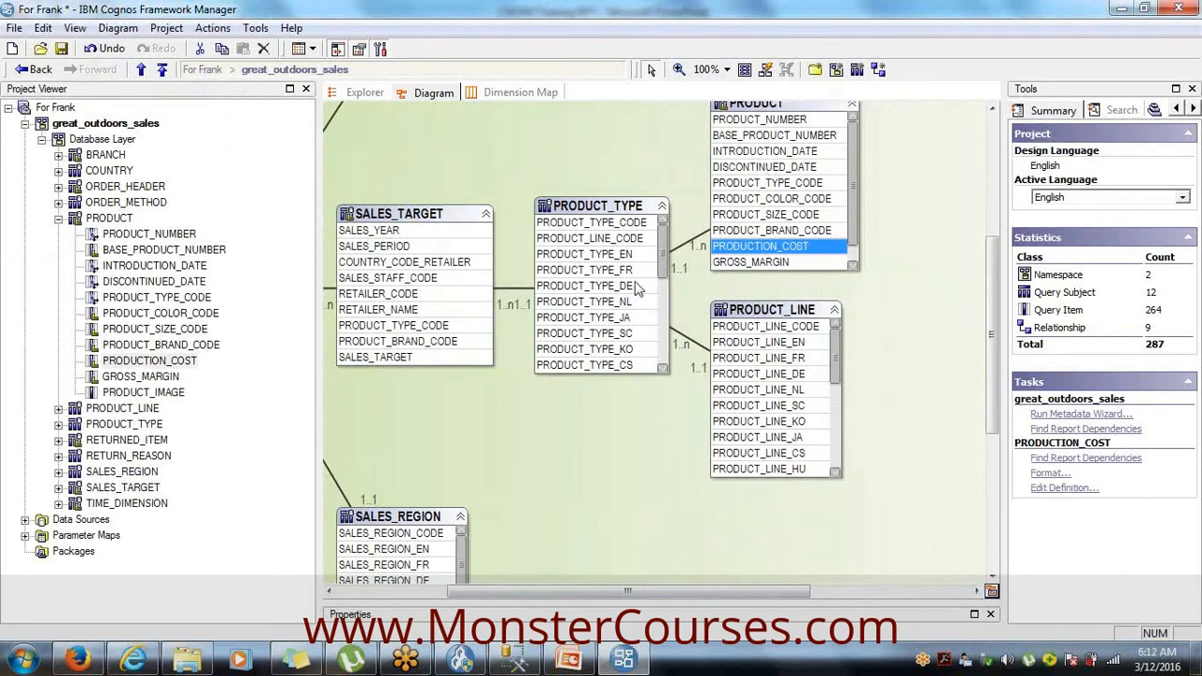
click(410, 591)
click(409, 590)
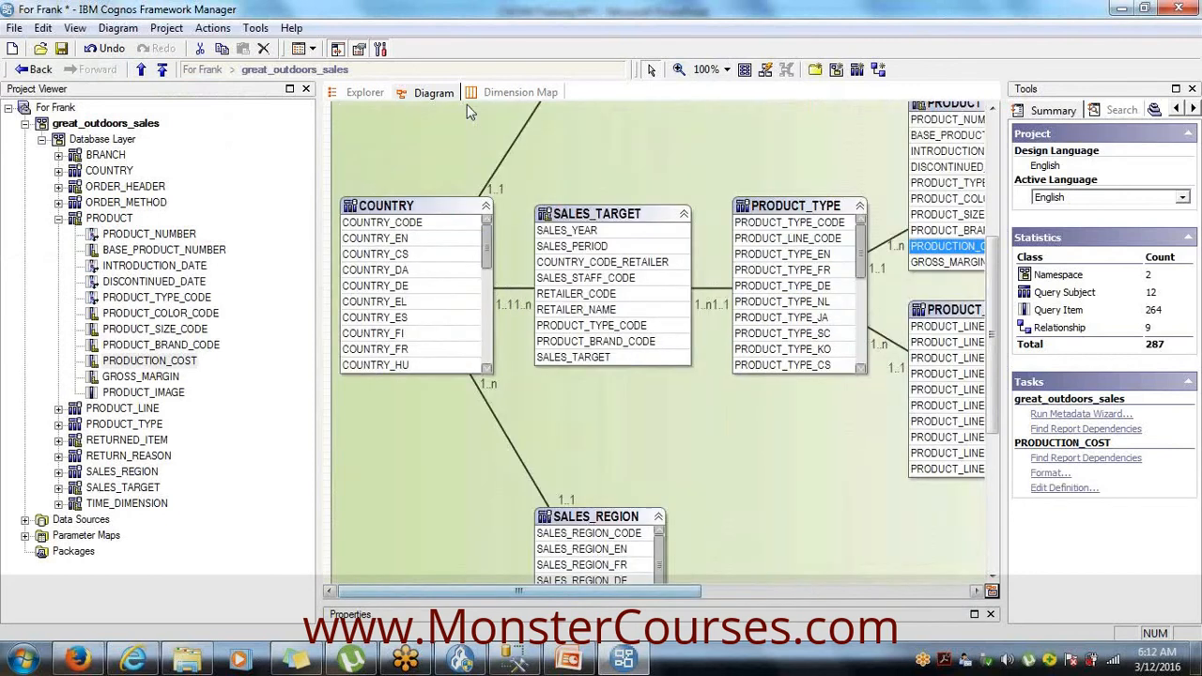
- Try a new relationship between ORDER_HEADER and ORDER_METHOD that links ORDER_METHOD_CODE on both sides, and discard it
click(58, 218)
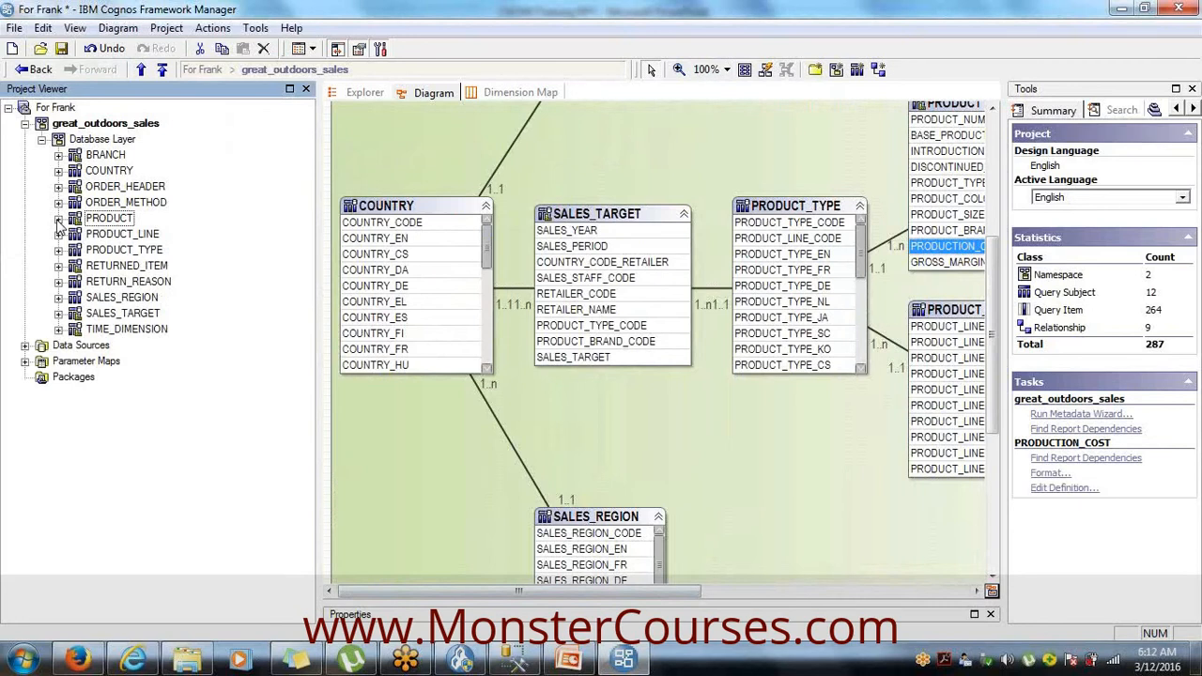
click(141, 188)
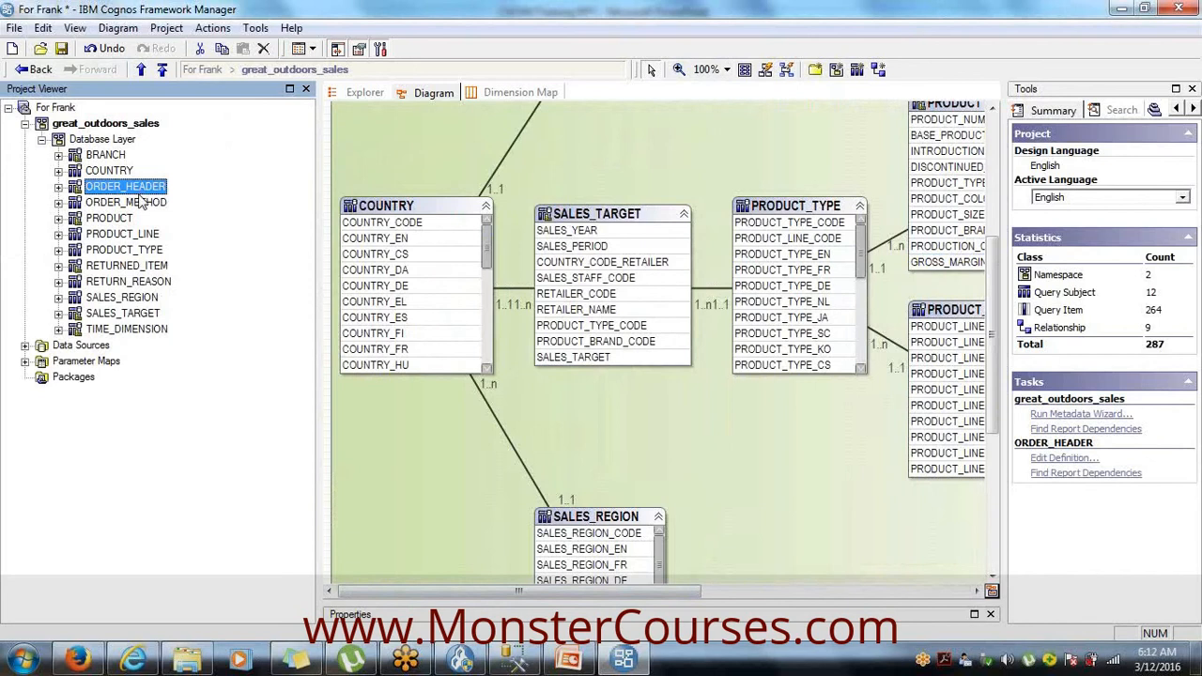
ctrl+click(141, 191)
click(141, 190)
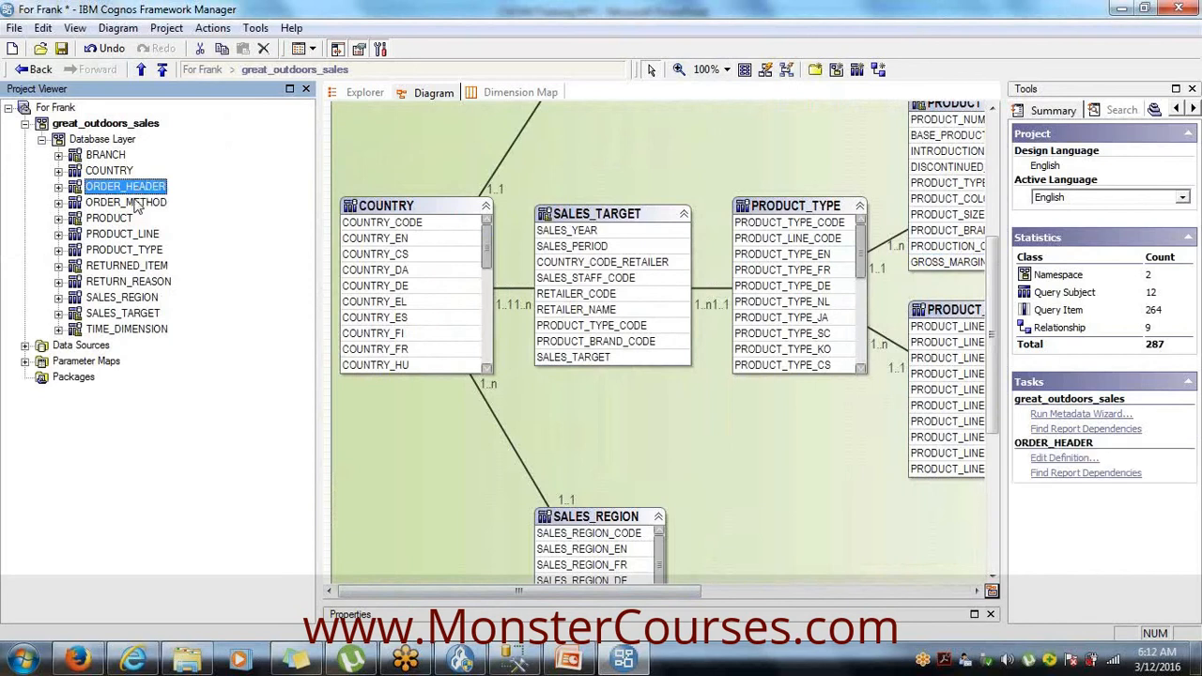
ctrl+click(135, 202)
right_click(134, 203)
mouse_move(160, 210)
click(413, 210)
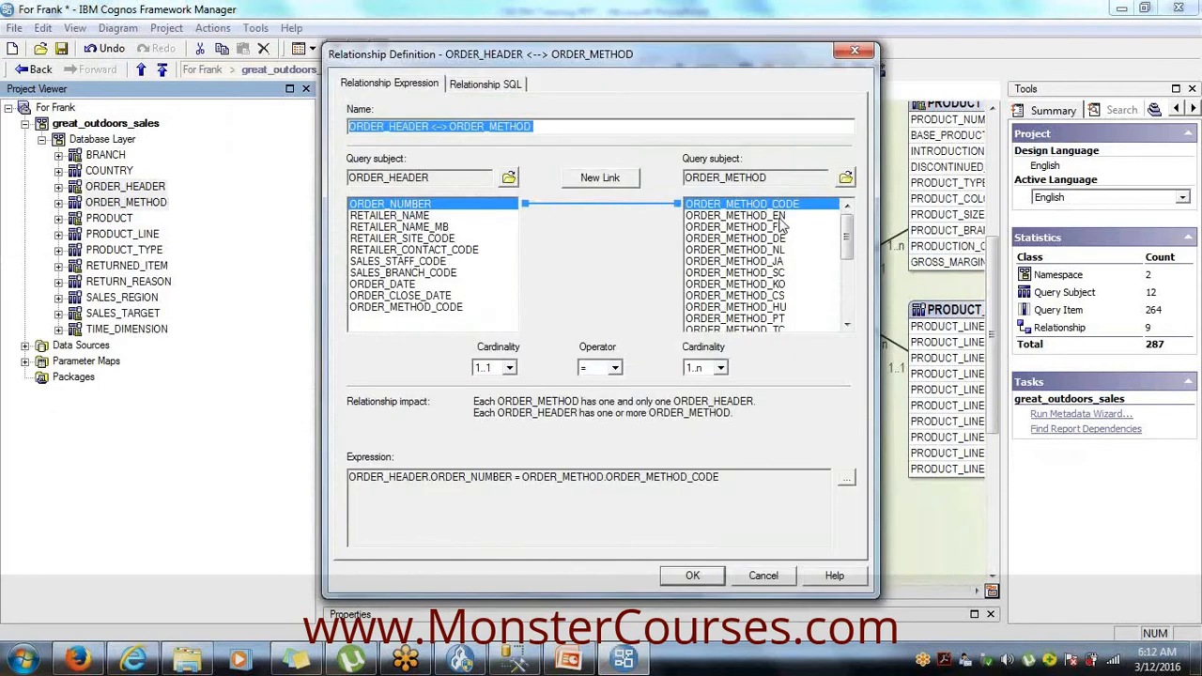
click(439, 308)
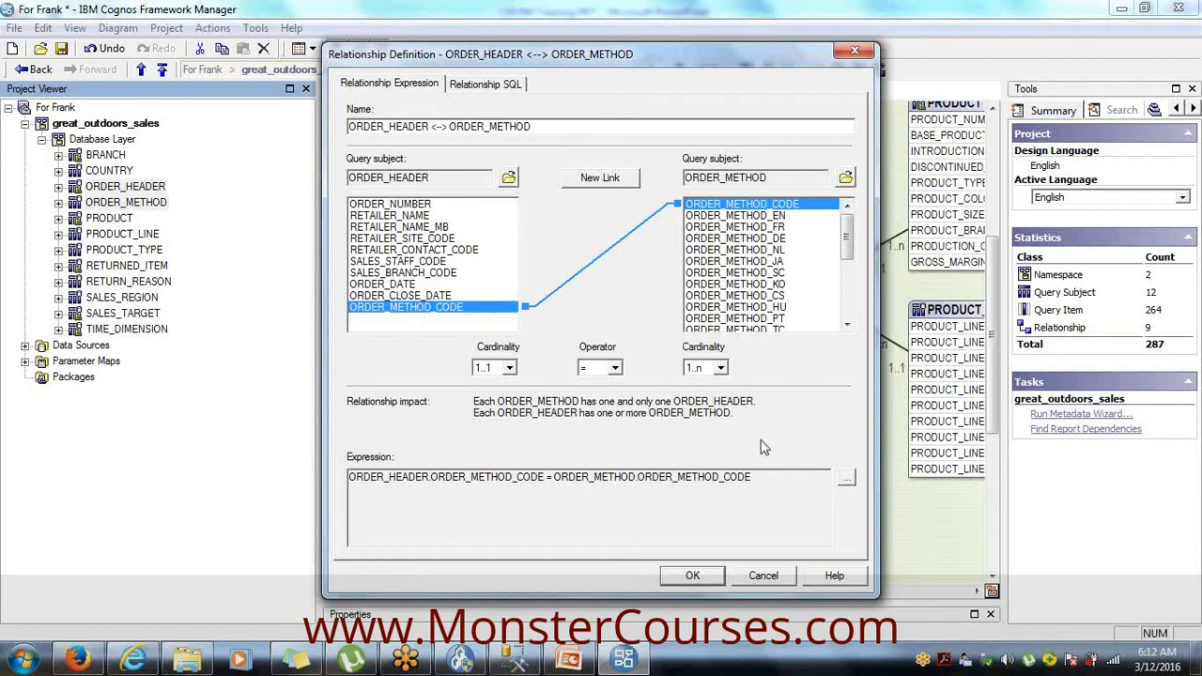
click(763, 576)
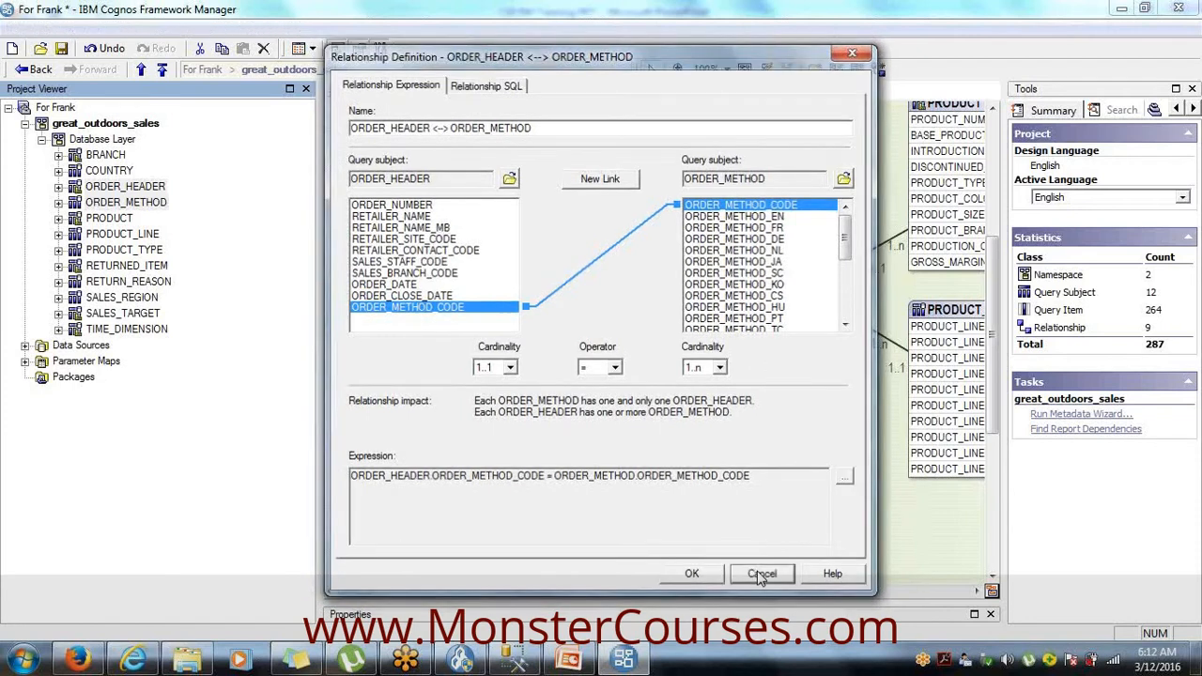
- Launch the Context Explorer for ORDER_HEADER, move it below its neighbours, examine its links to ORDER_METHOD and BRANCH, and close the explorer
click(116, 187)
right_click(116, 187)
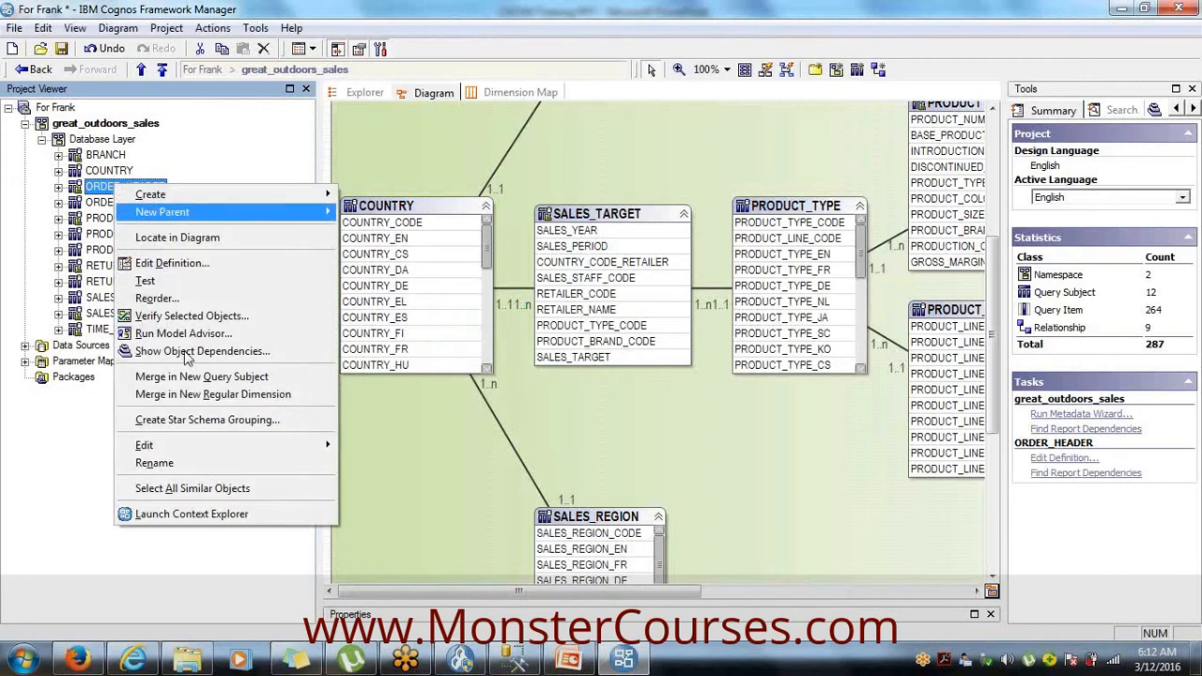
click(218, 517)
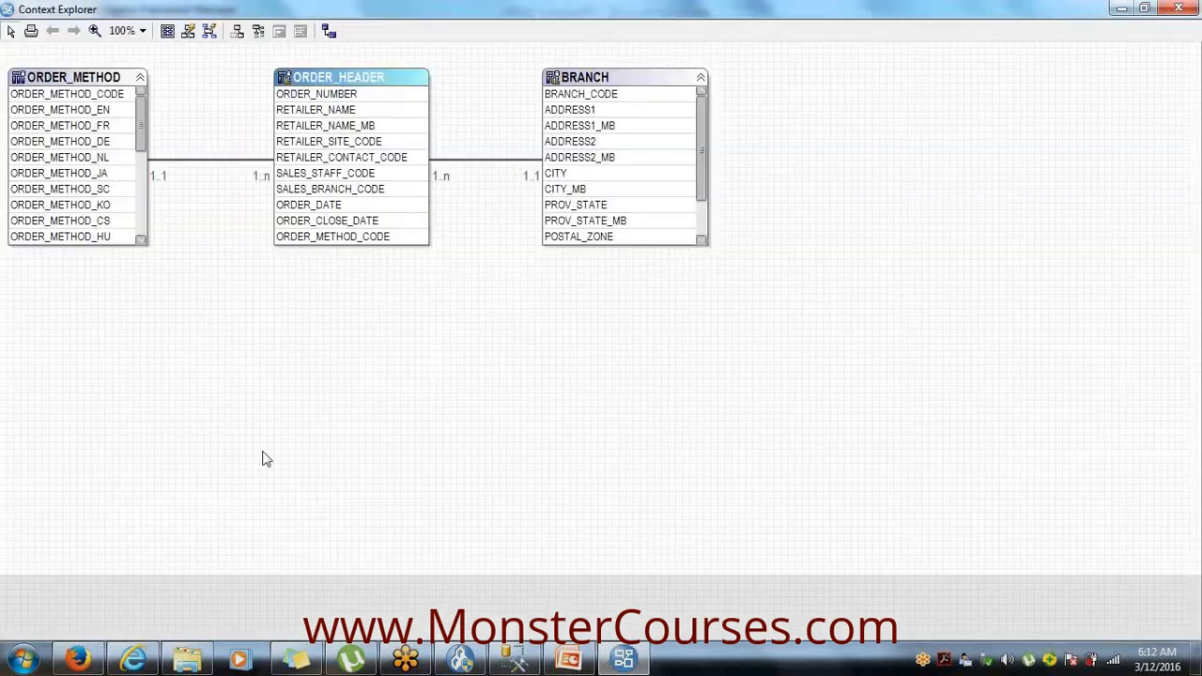
drag(341, 77, 347, 196)
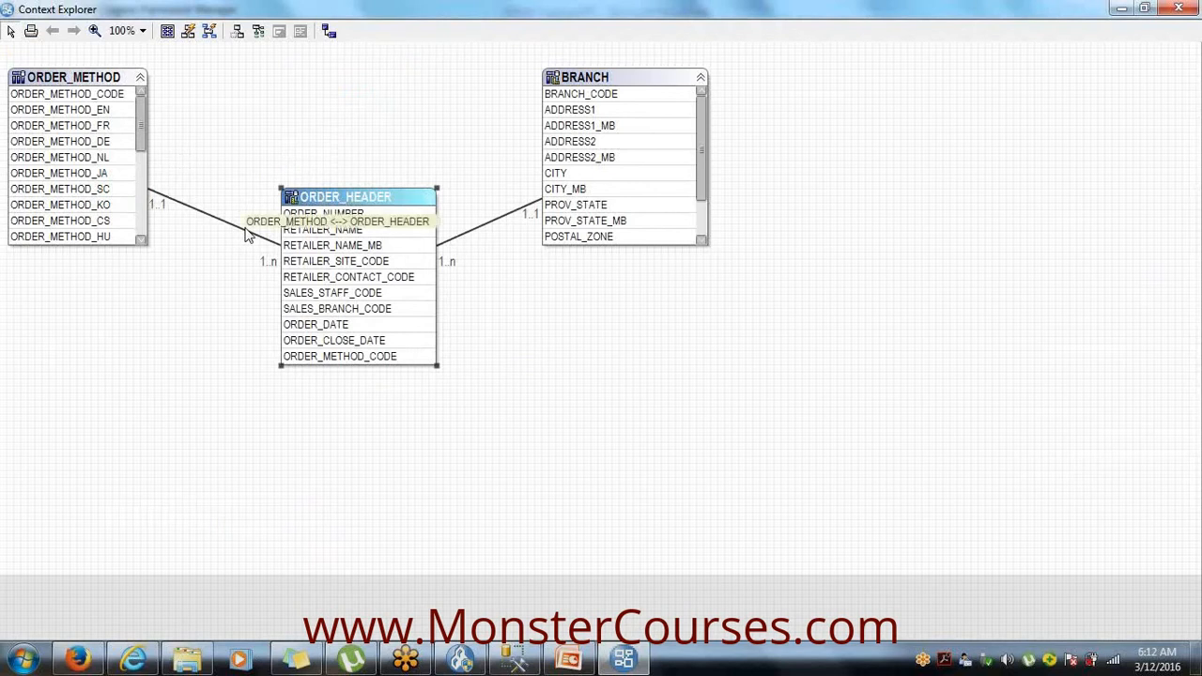
click(1176, 10)
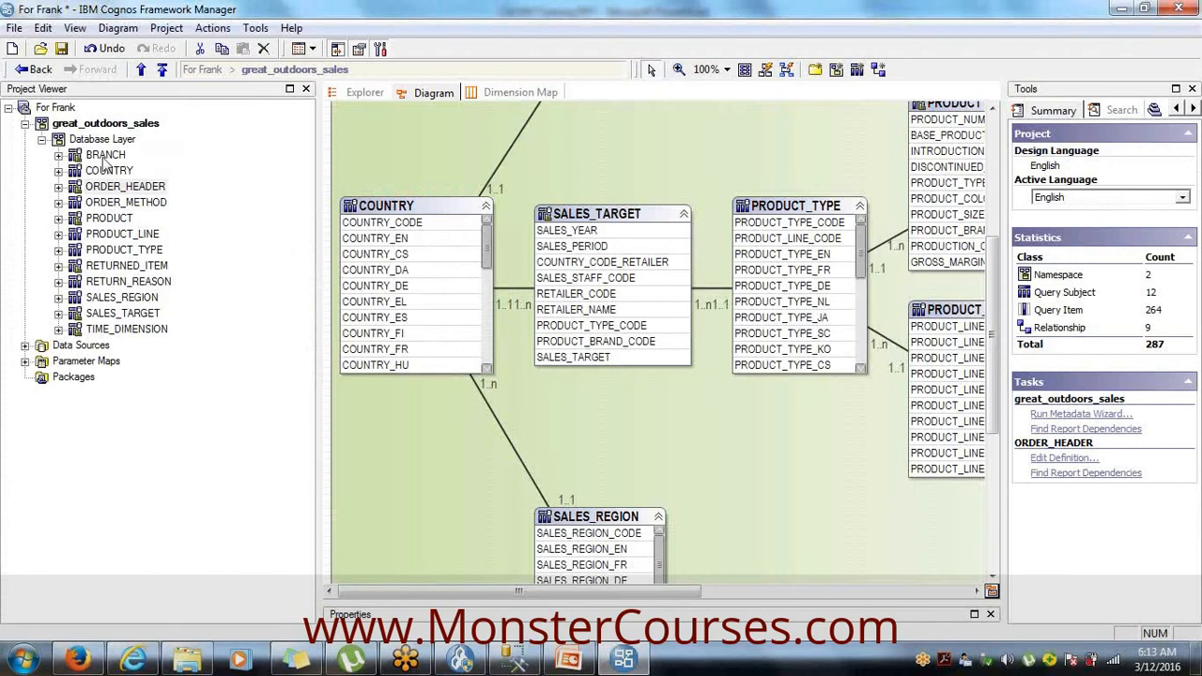
- Test the BRANCH query subject with a data sample and close the test results
right_click(106, 157)
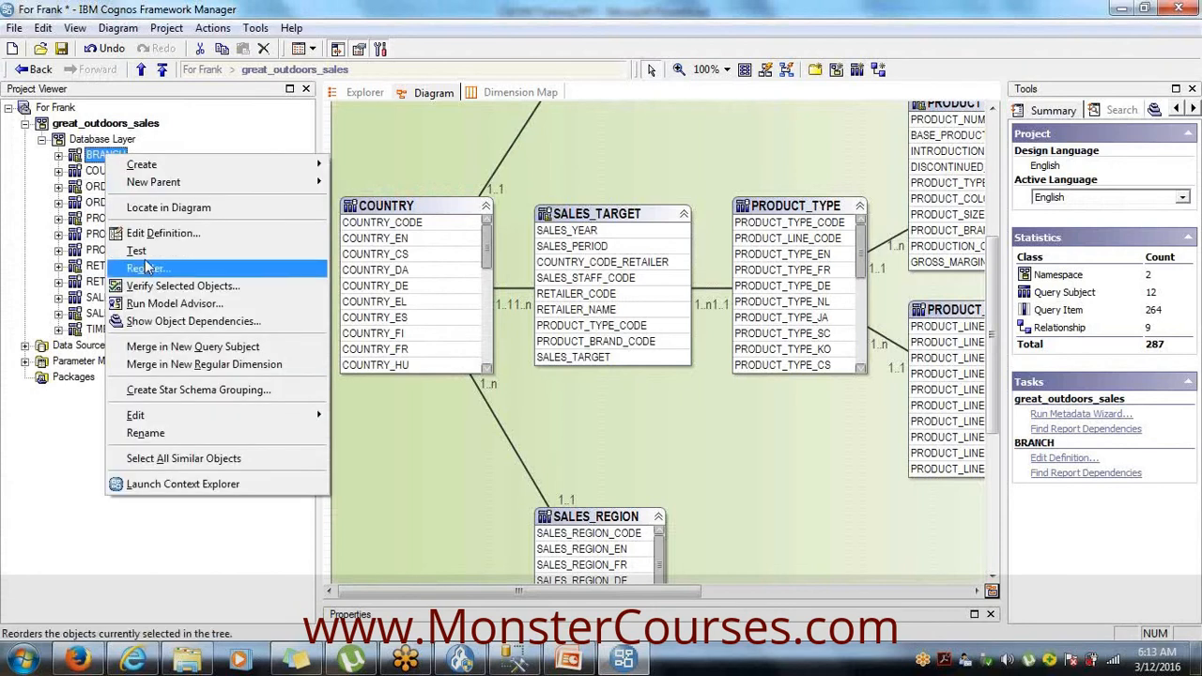
click(137, 252)
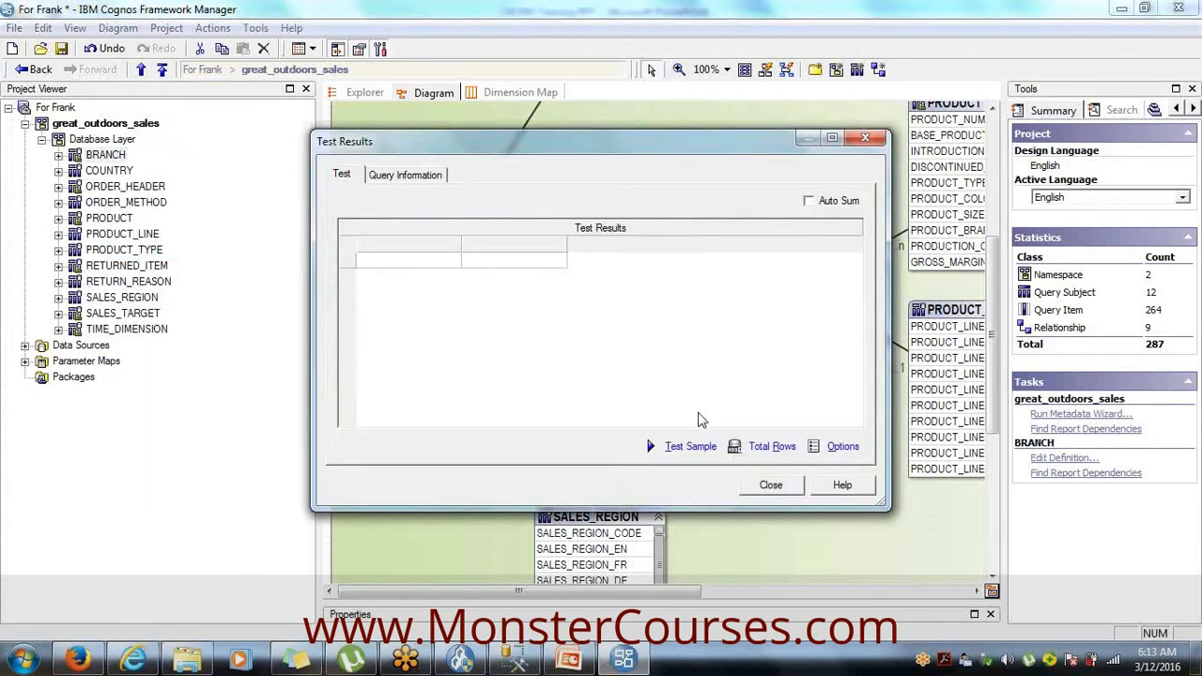
click(690, 447)
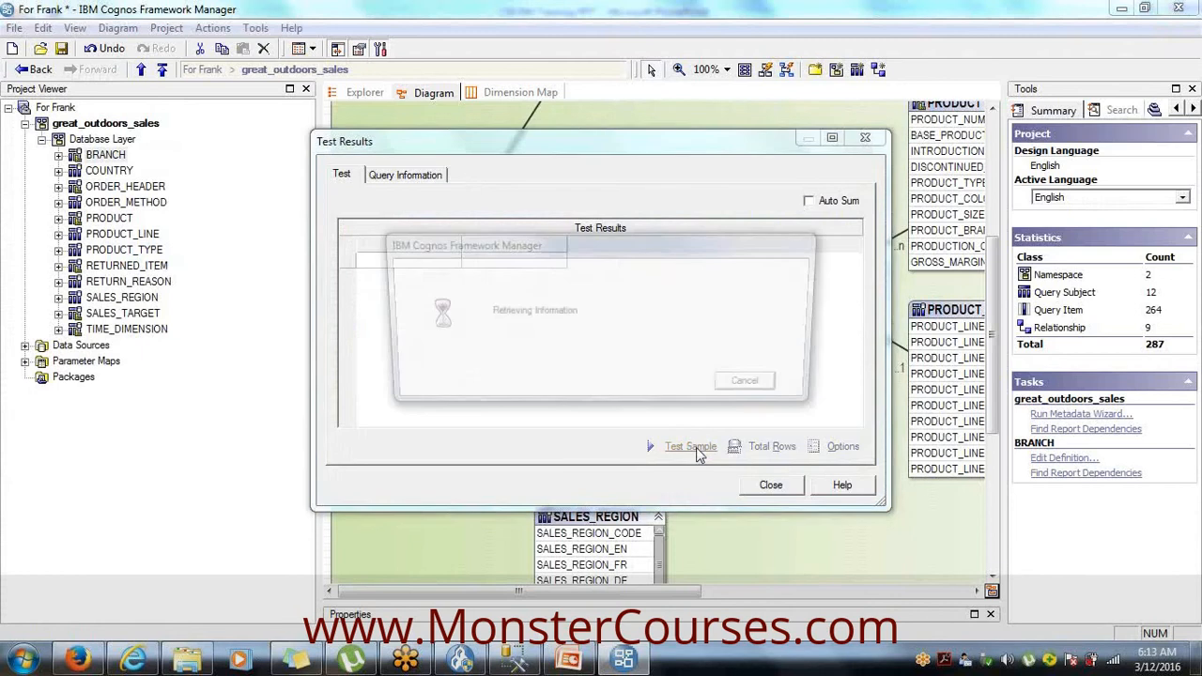
click(771, 485)
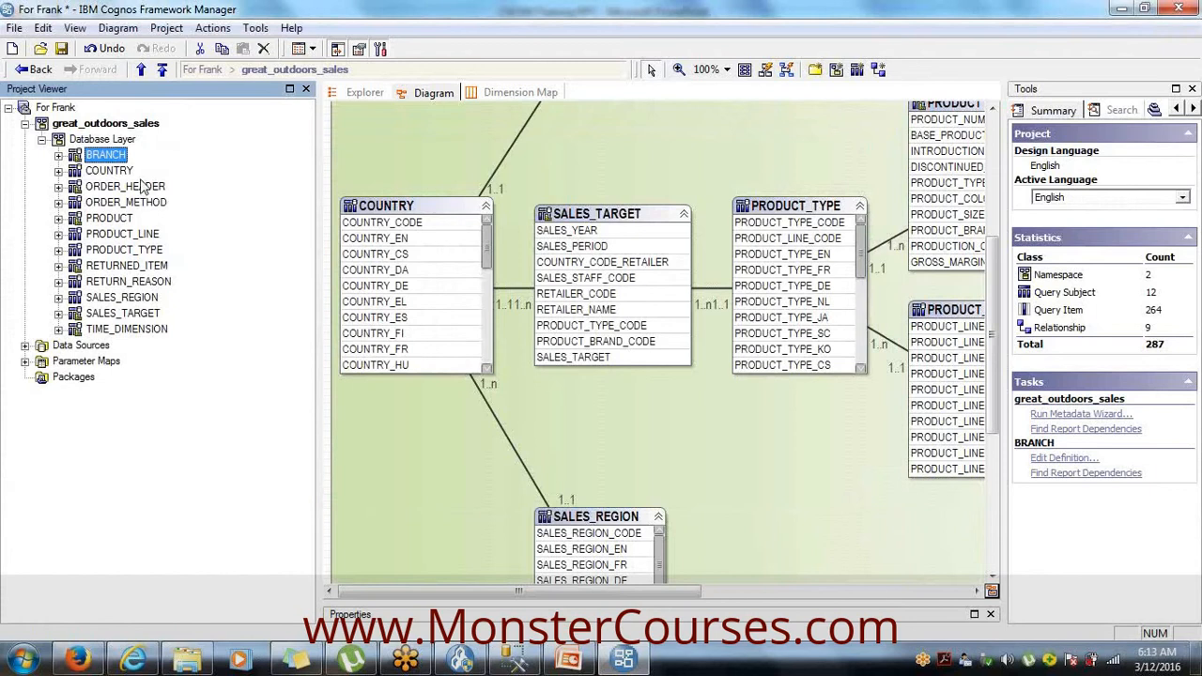
- List BRANCH's query items and show the properties of BRANCH_CODE in an enlarged Properties pane beneath the Explorer view
click(58, 155)
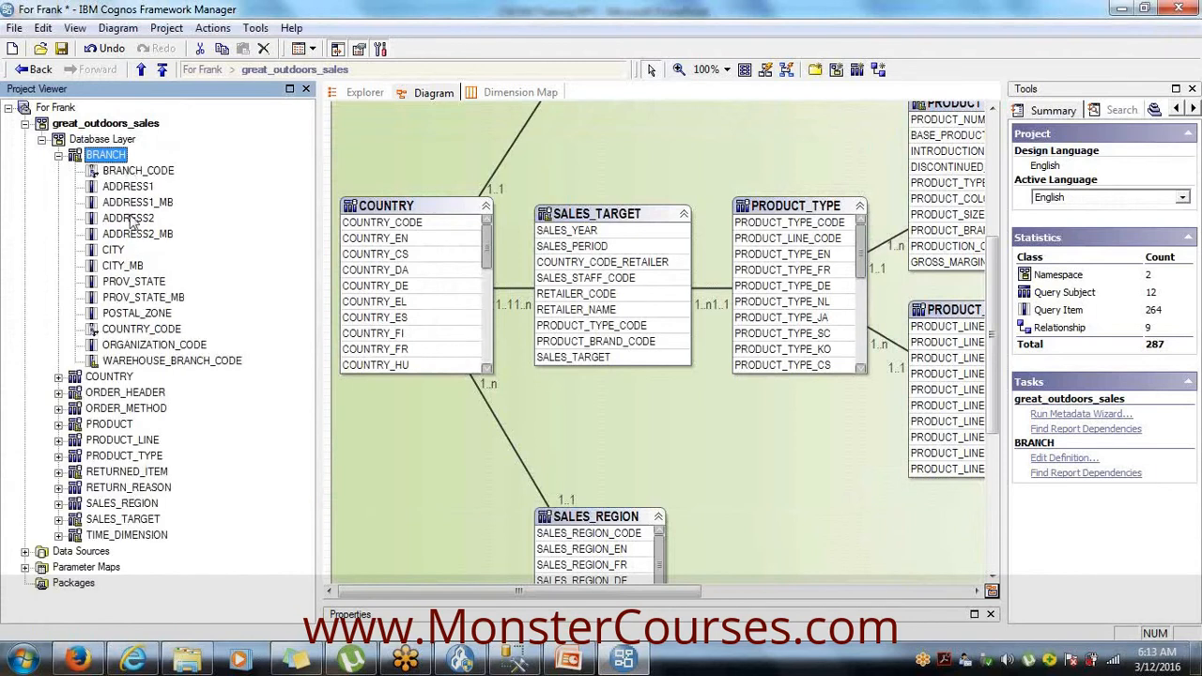
click(122, 174)
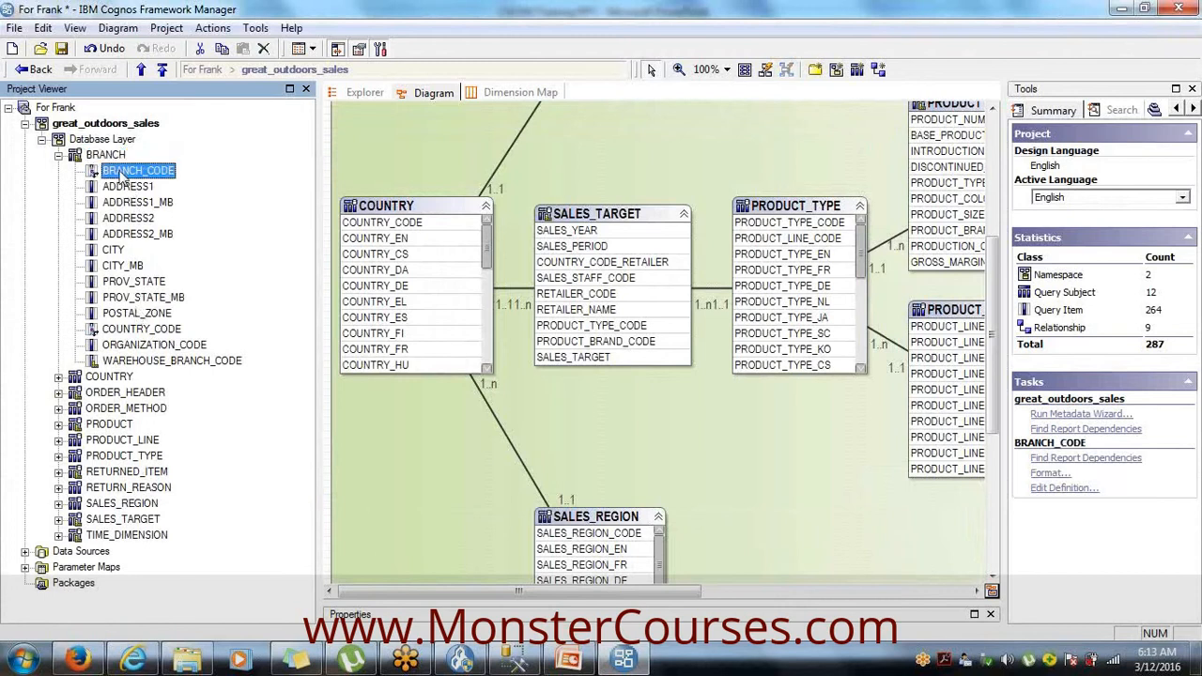
click(363, 93)
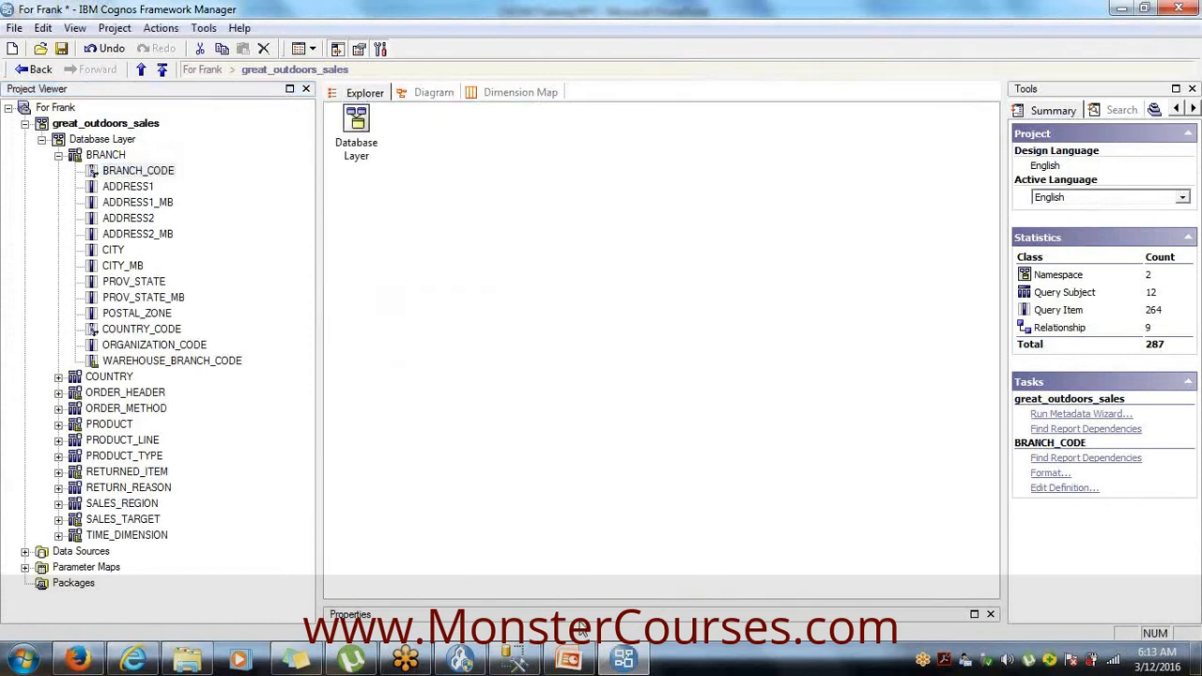
drag(584, 606, 583, 344)
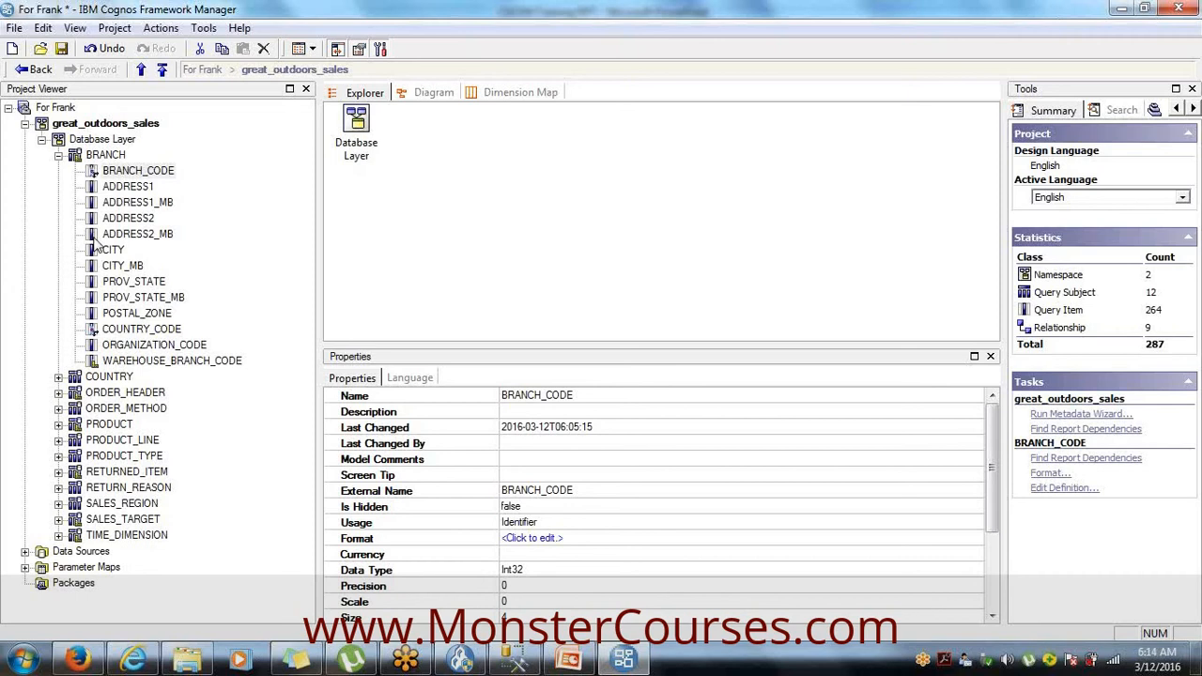
- Set the Usage property of BRANCH's WAREHOUSE_BRANCH_CODE query item to Identifier
click(141, 365)
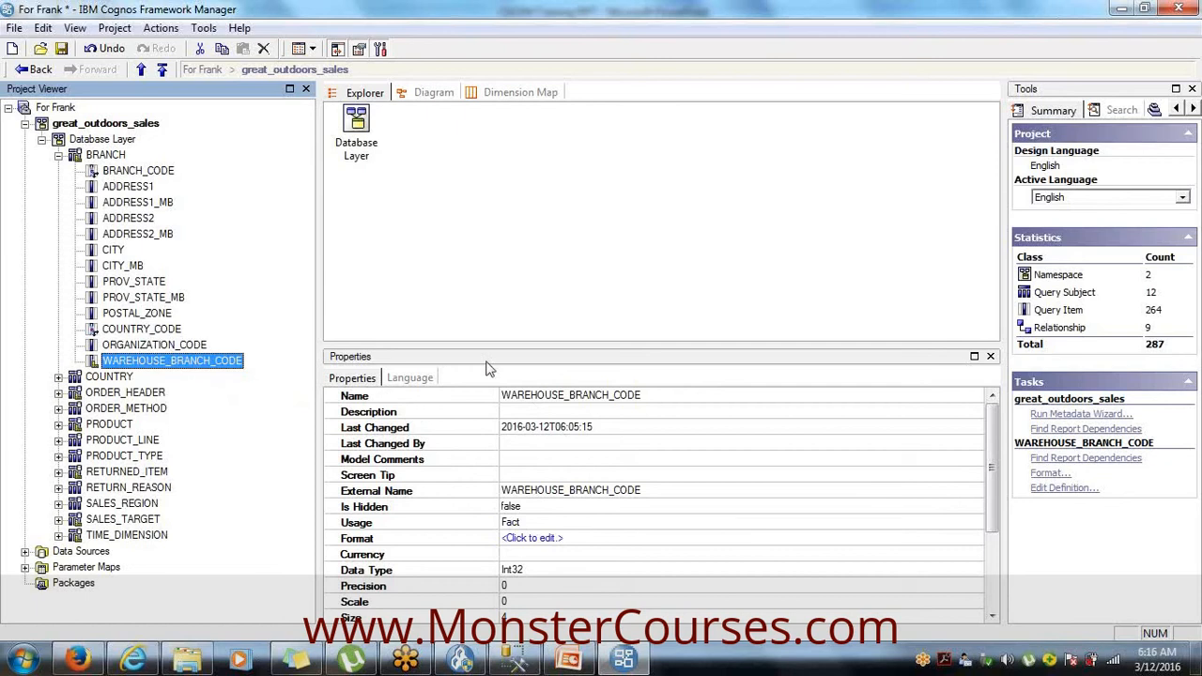
click(531, 524)
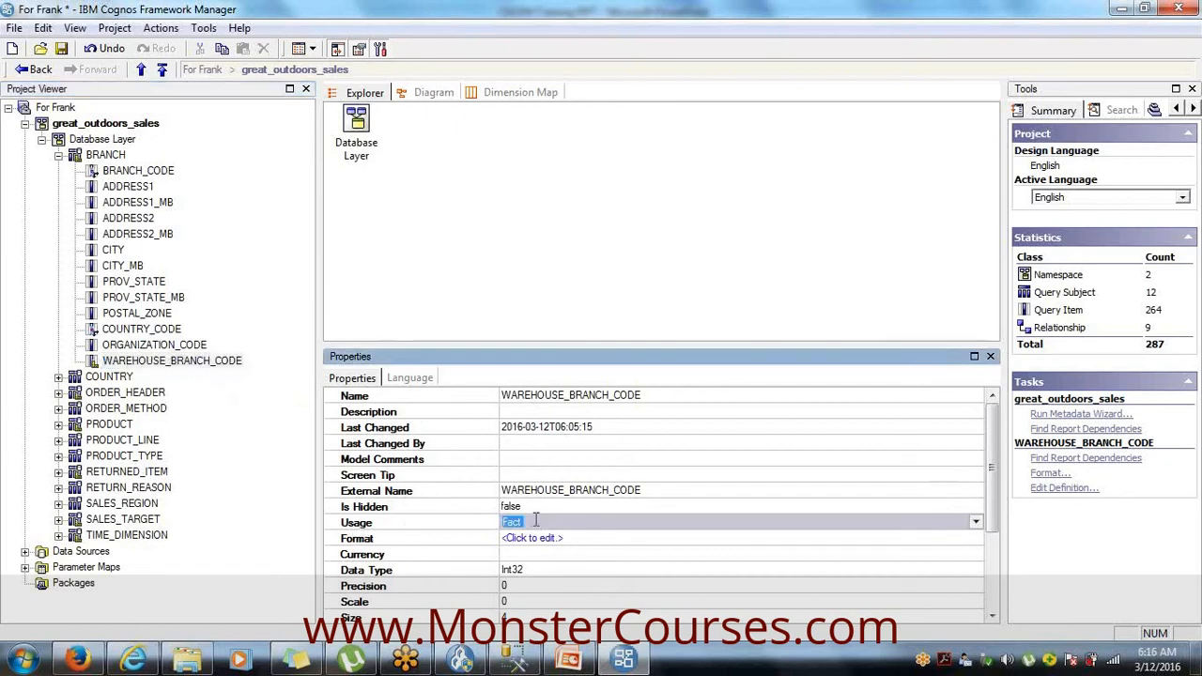
click(977, 521)
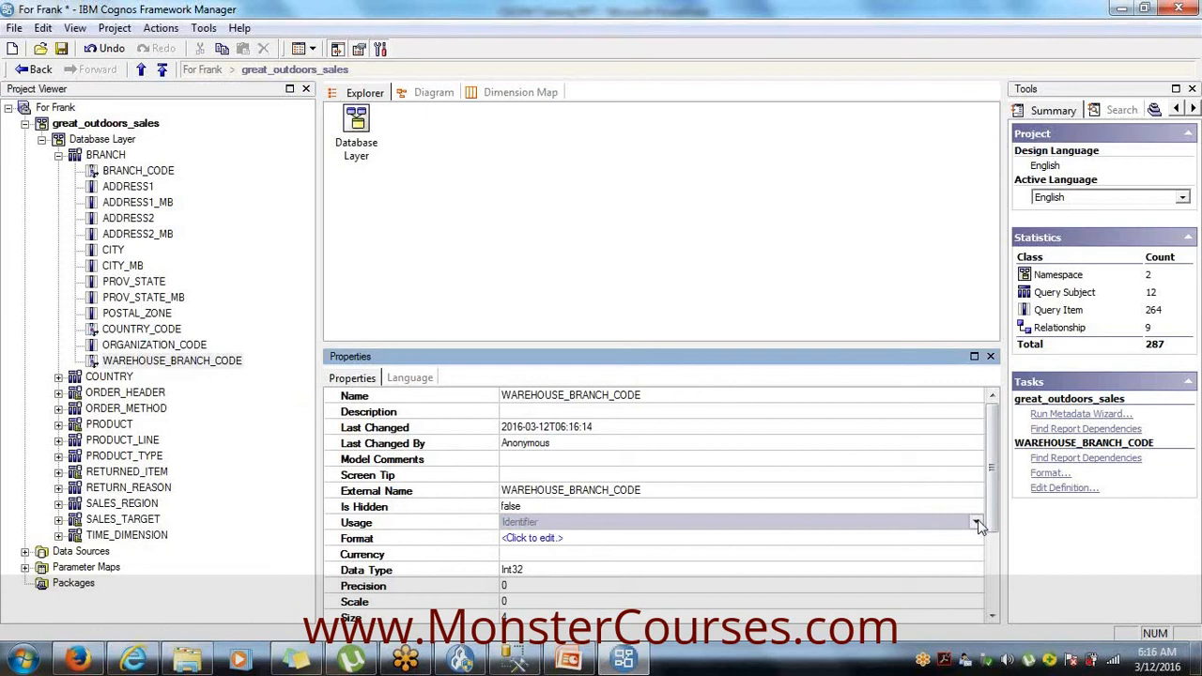
click(977, 521)
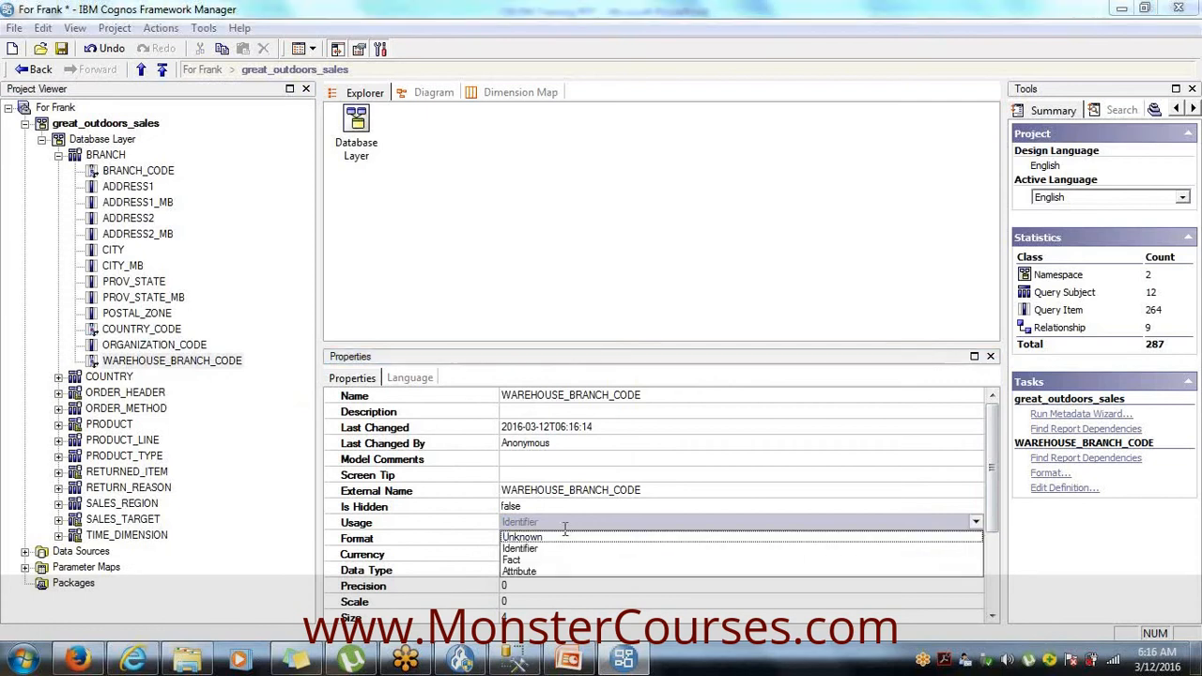
click(516, 549)
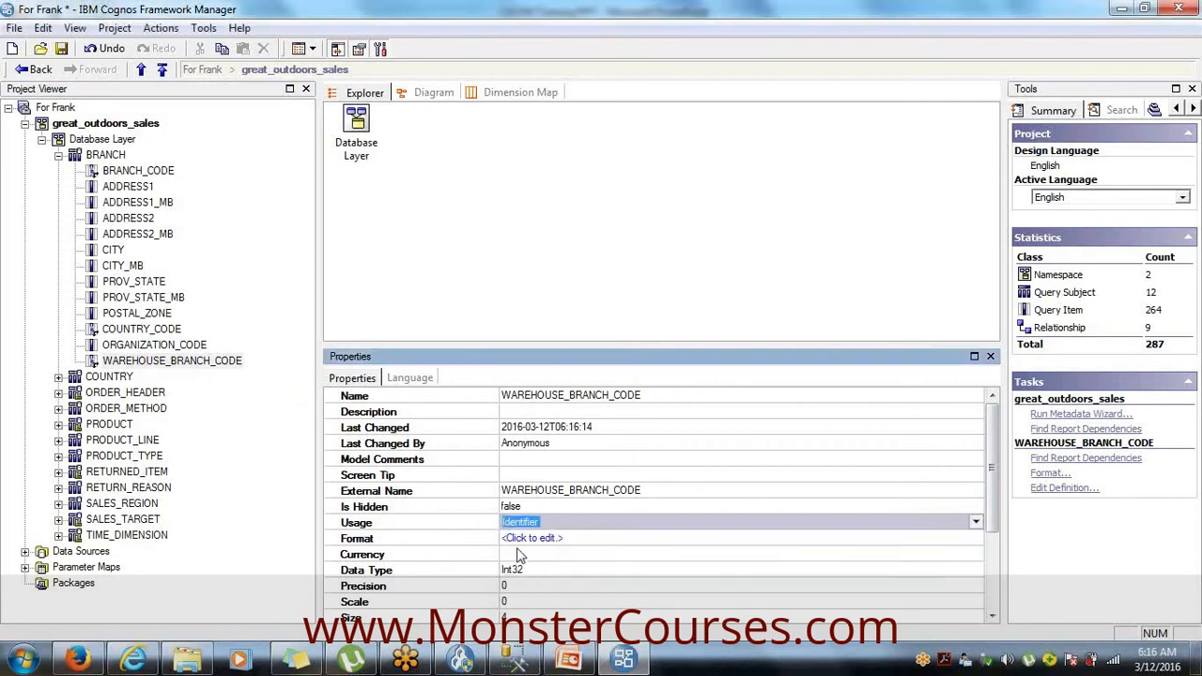
click(594, 538)
click(584, 523)
- Check the Usage property of the BRANCH_CODE query item in BRANCH
click(107, 156)
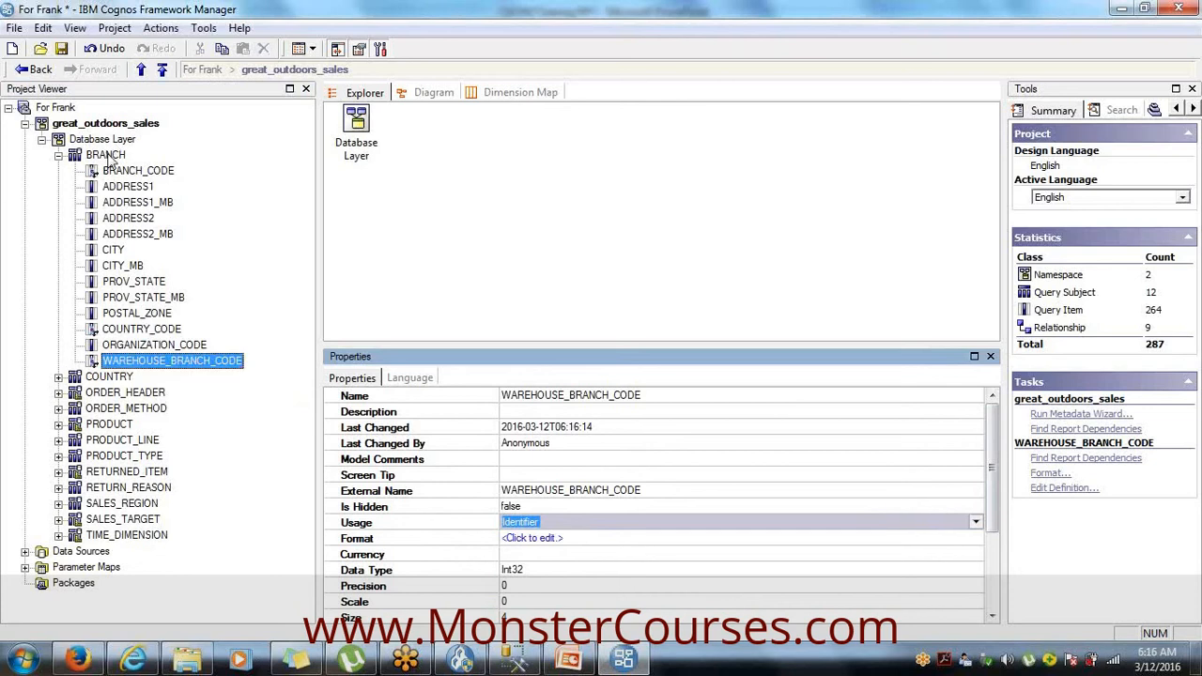
click(138, 173)
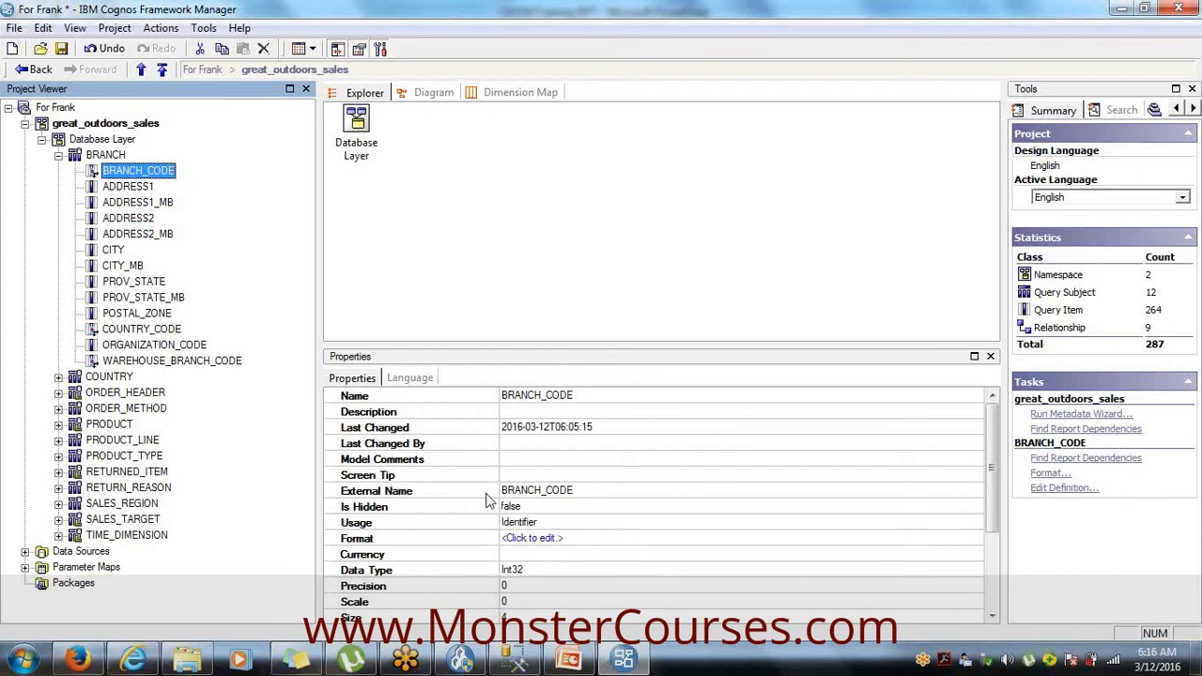
click(560, 522)
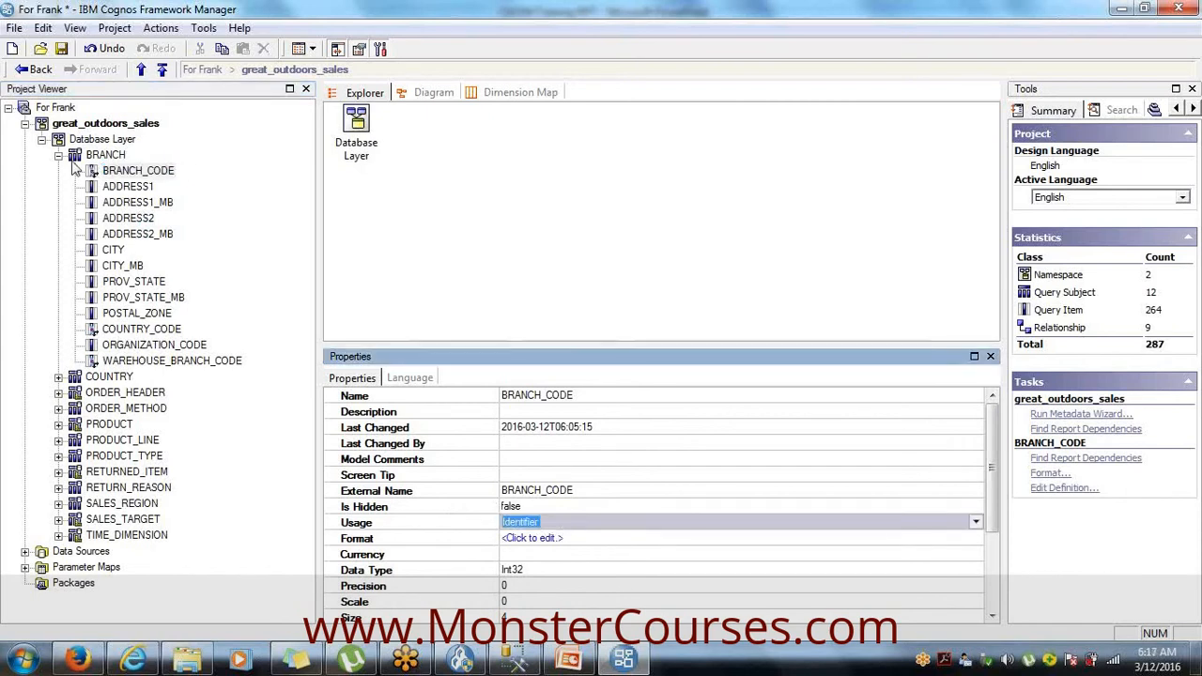
- Show the properties of BRANCH_CODE through ORGANIZATION_CODE together in an enlarged pane and bring their Usage values into view
click(138, 176)
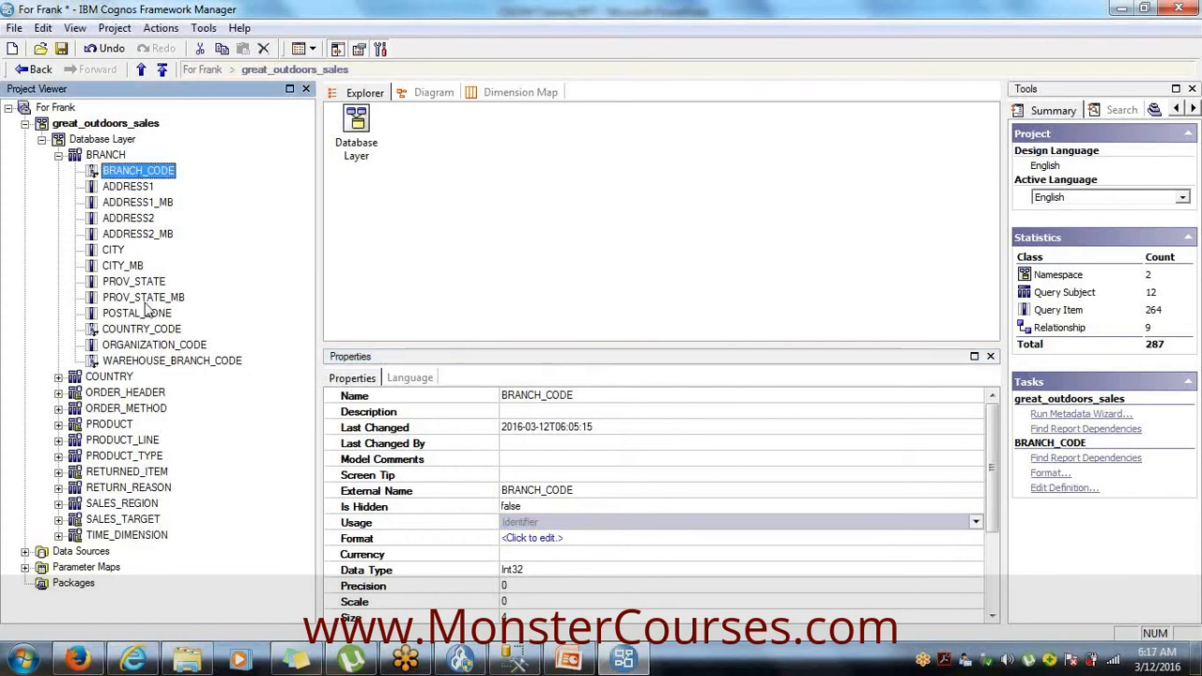
shift+click(139, 346)
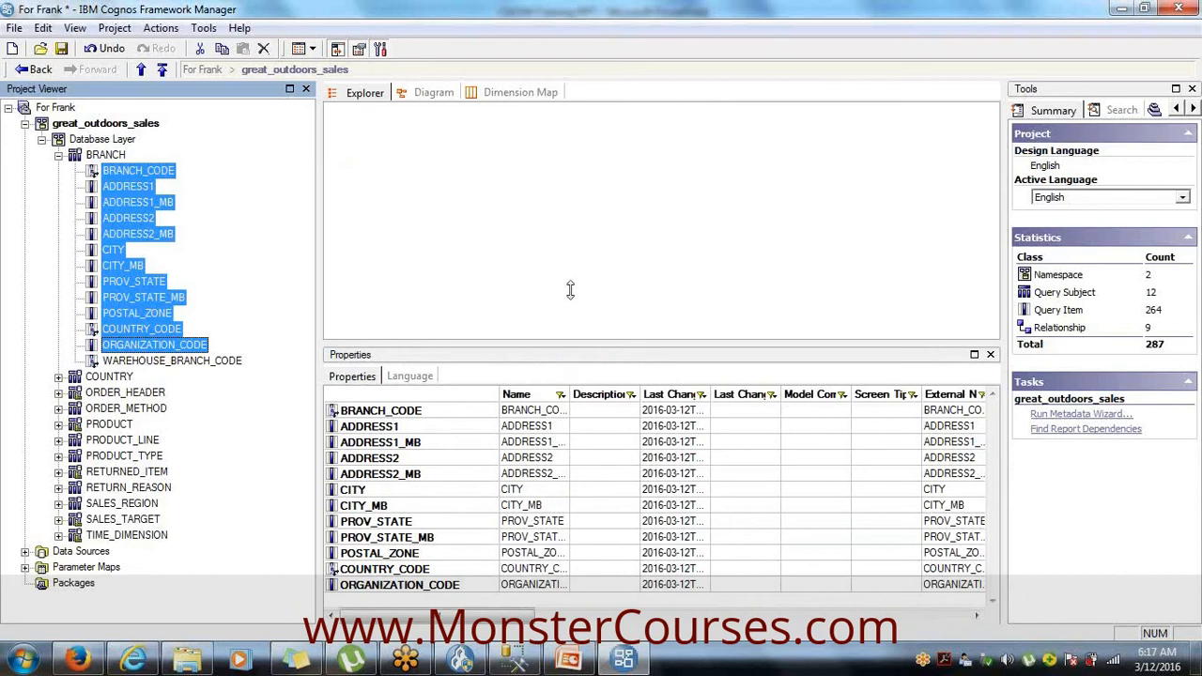
drag(570, 348, 572, 221)
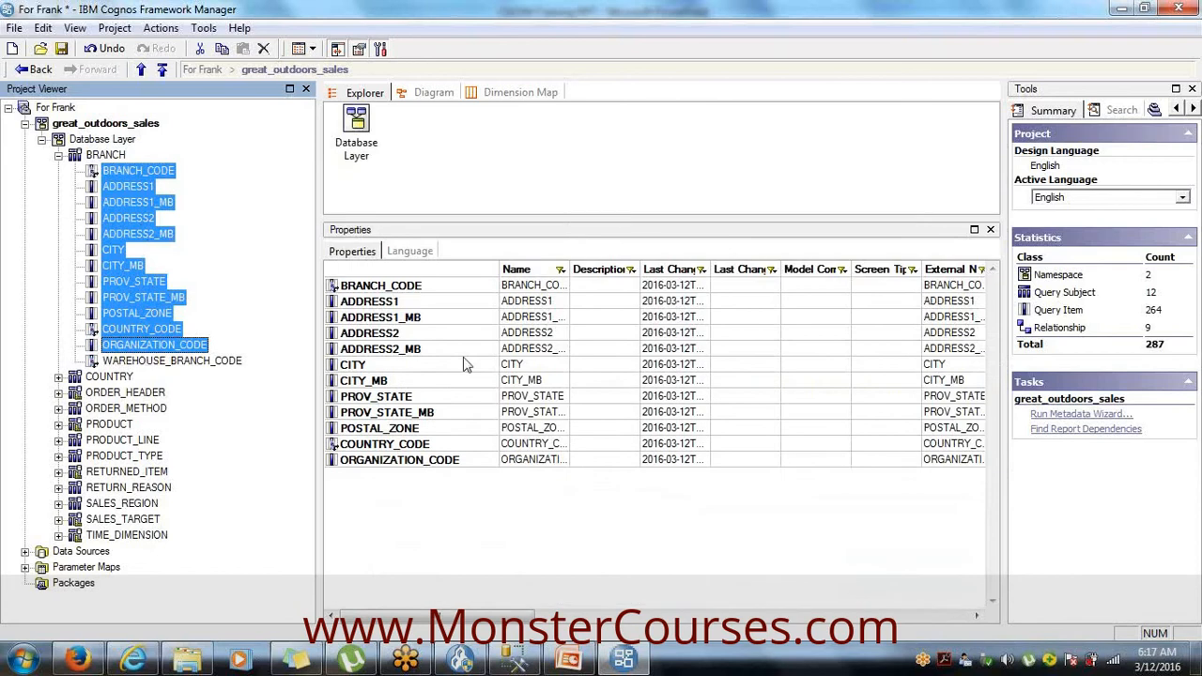
click(978, 617)
click(978, 617)
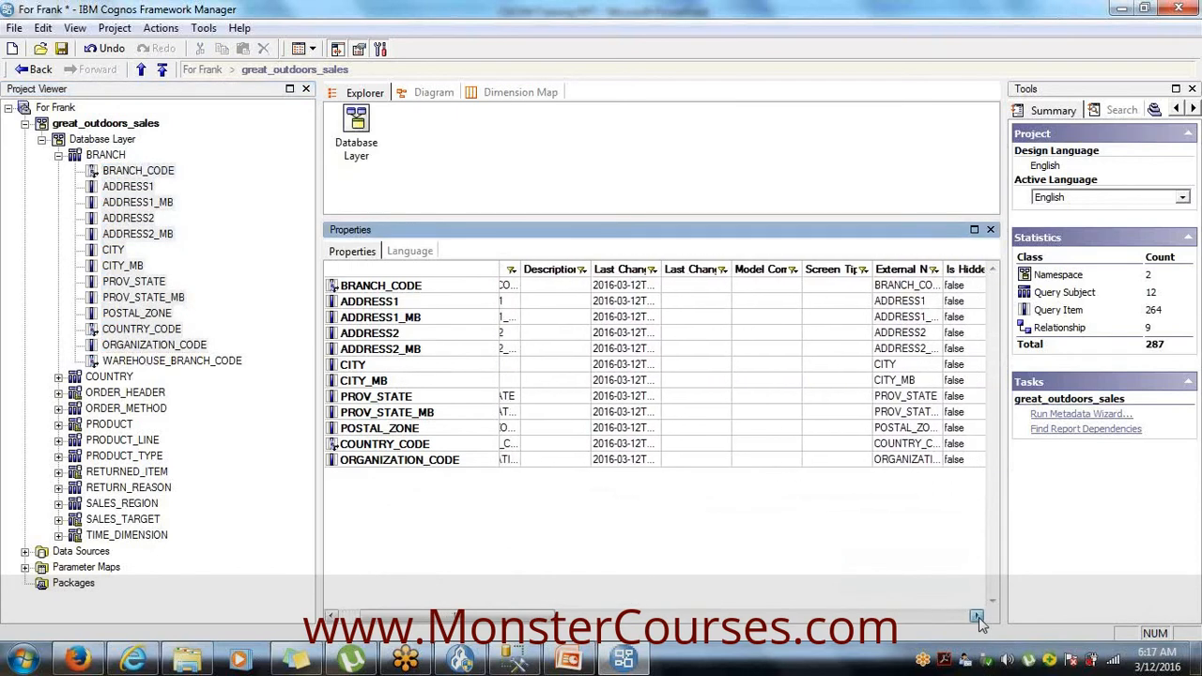
click(978, 617)
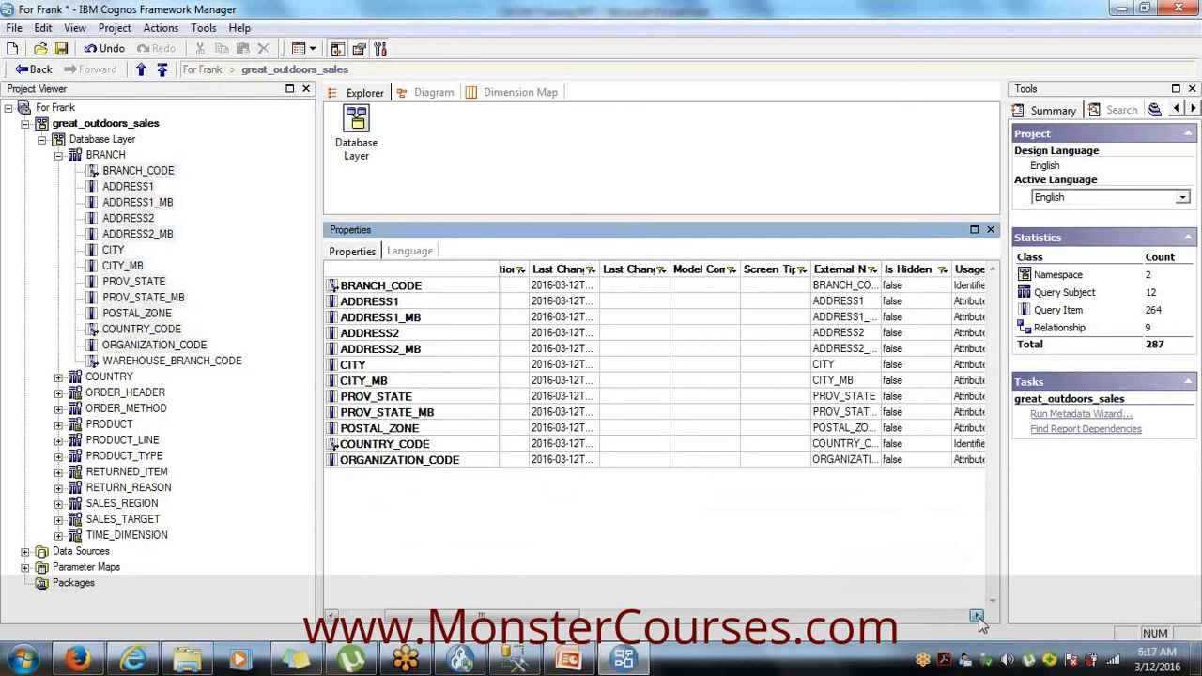
click(979, 617)
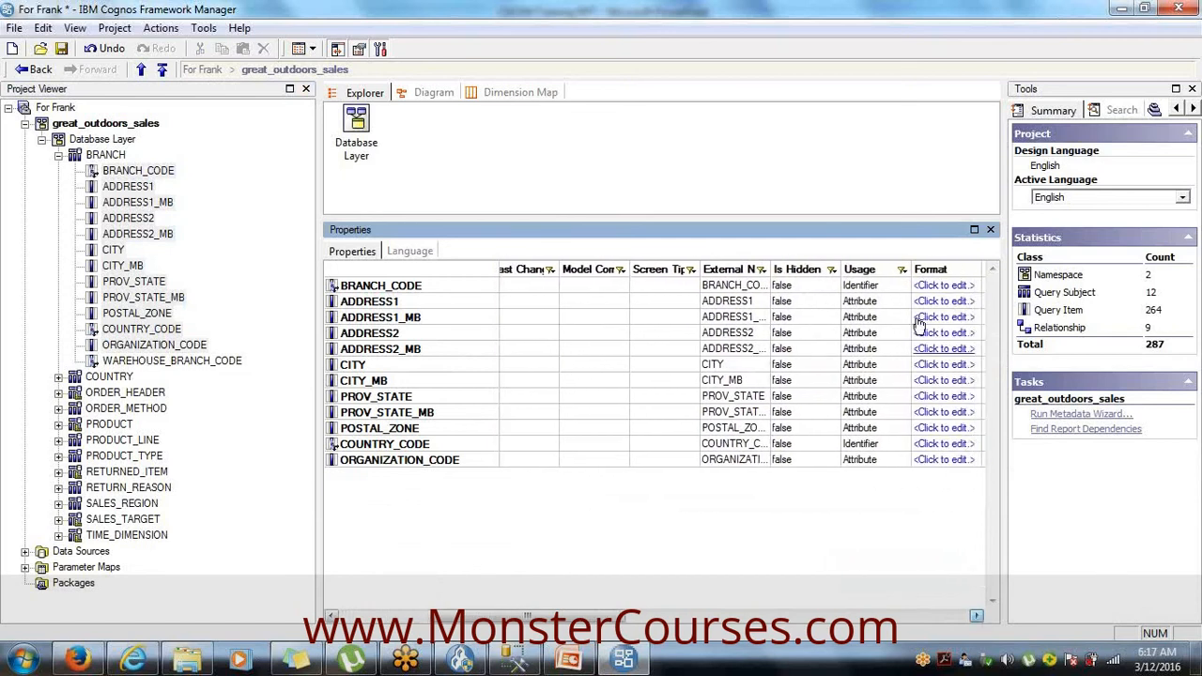
- Try filling BRANCH_CODE's Identifier usage down to all selected BRANCH query items through ORGANIZATION_CODE, and undo the change
click(875, 286)
click(902, 285)
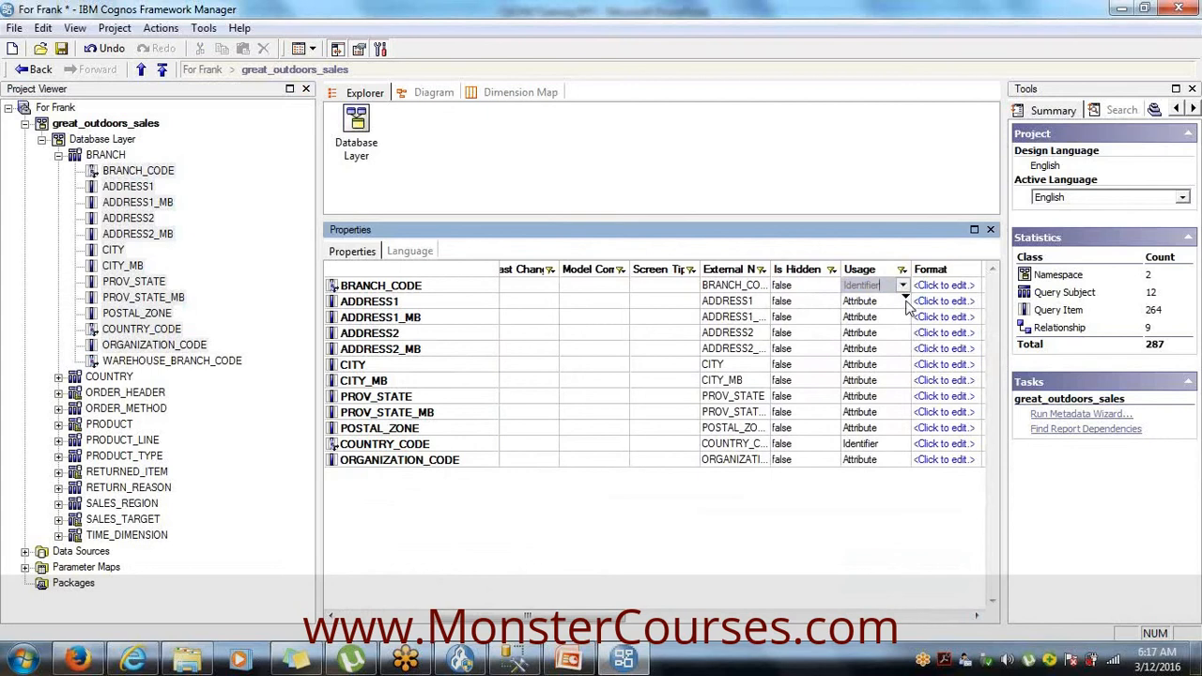
drag(907, 287, 907, 332)
drag(907, 419, 907, 491)
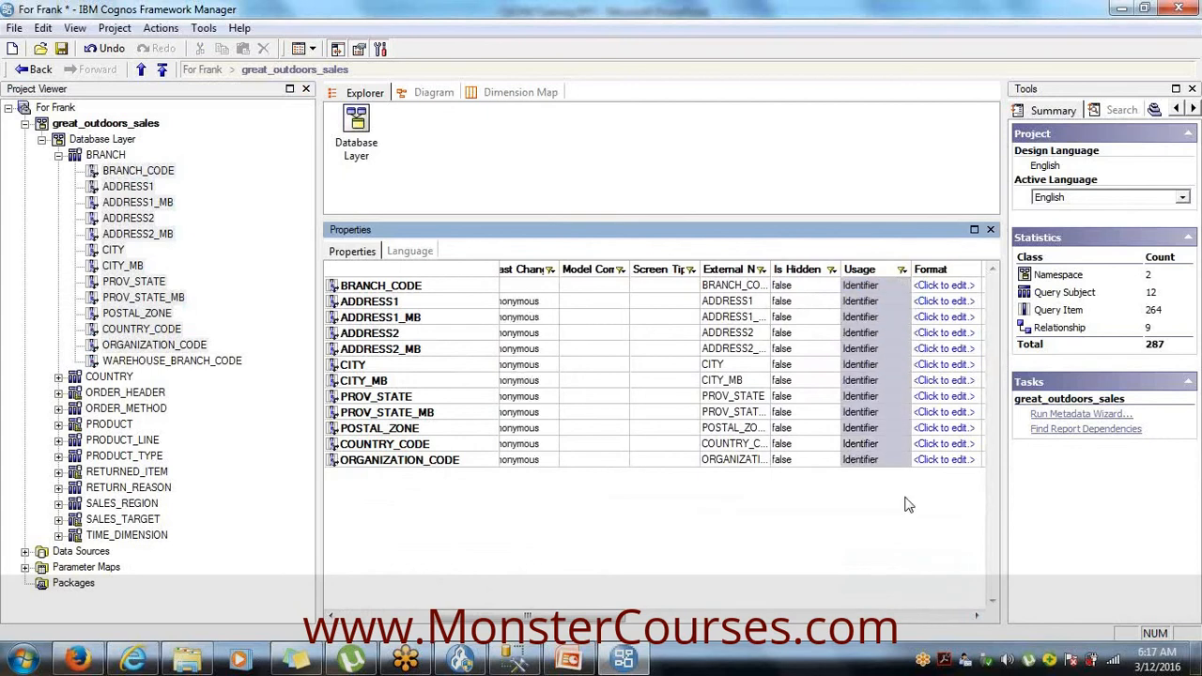
click(109, 52)
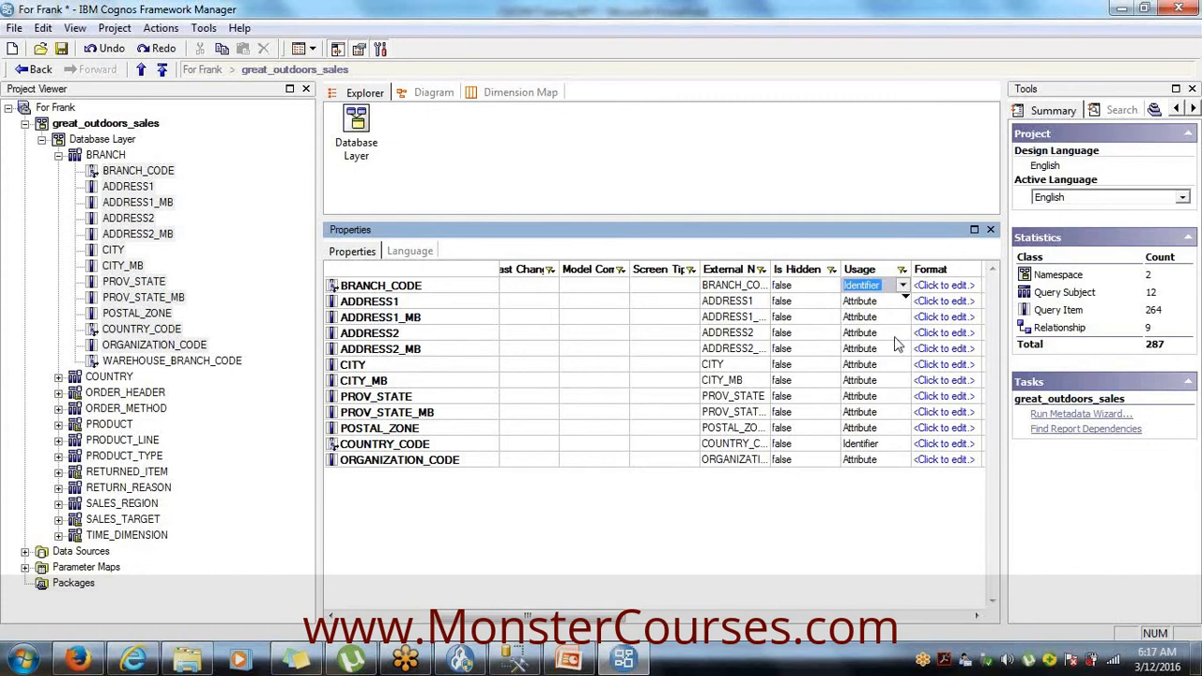
- Collapse BRANCH, view the properties and query items of the COUNTRY query subject, and collapse COUNTRY
click(58, 155)
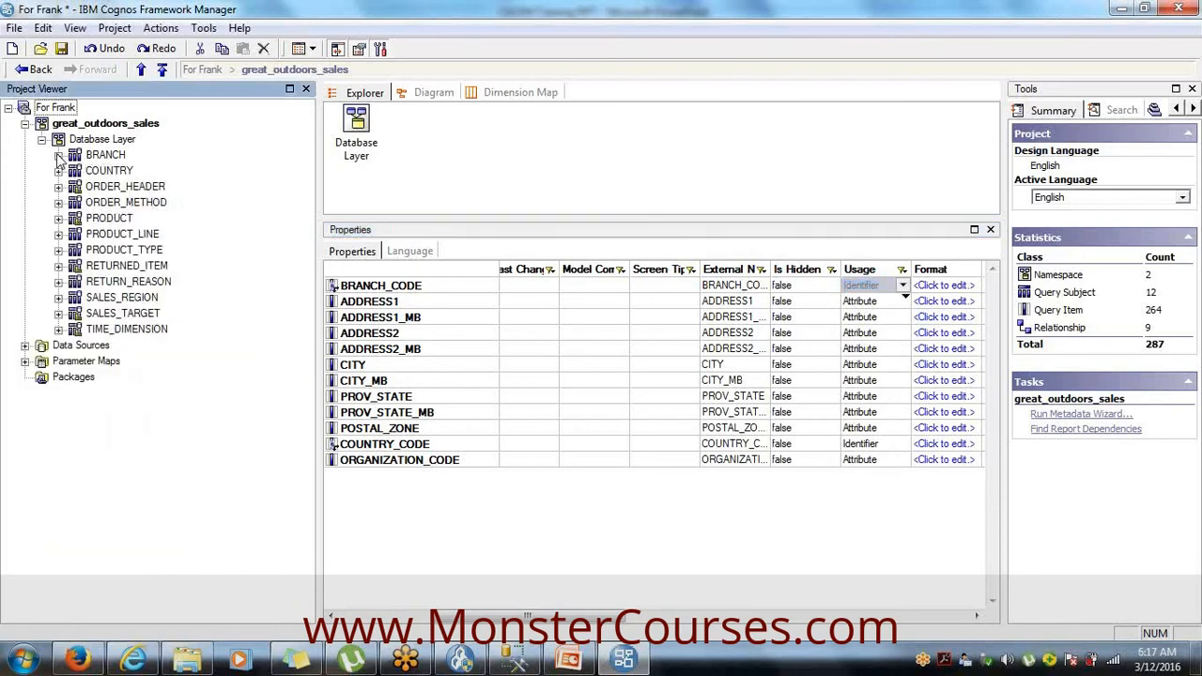
click(106, 172)
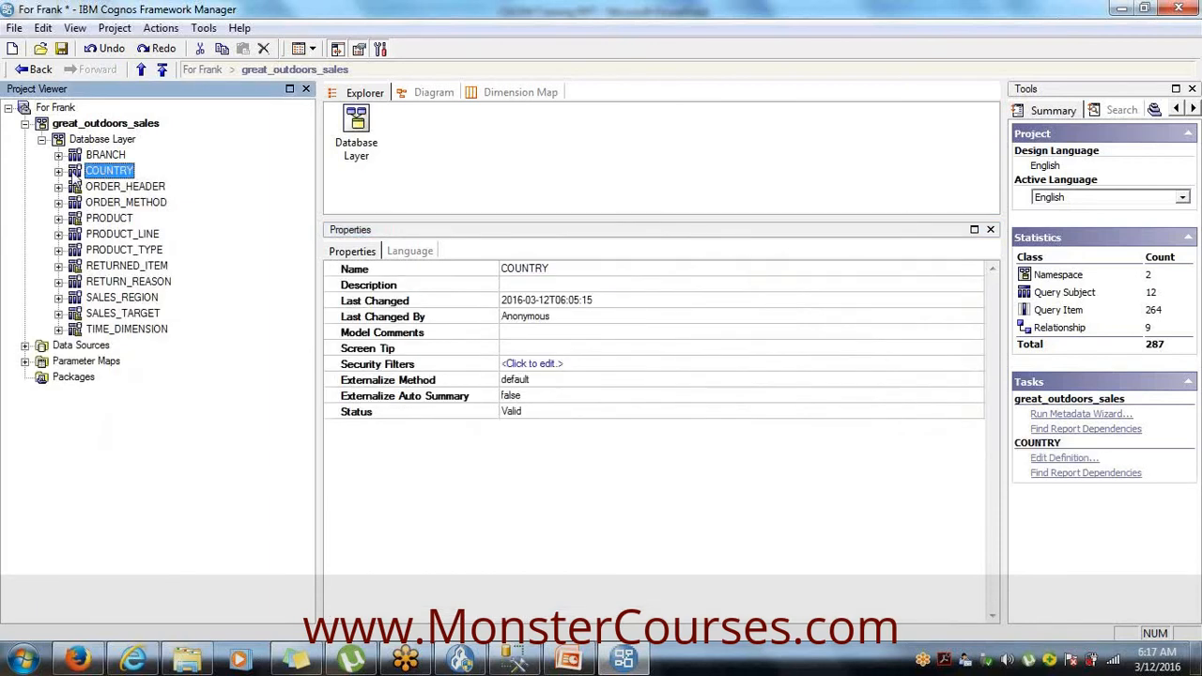
click(58, 171)
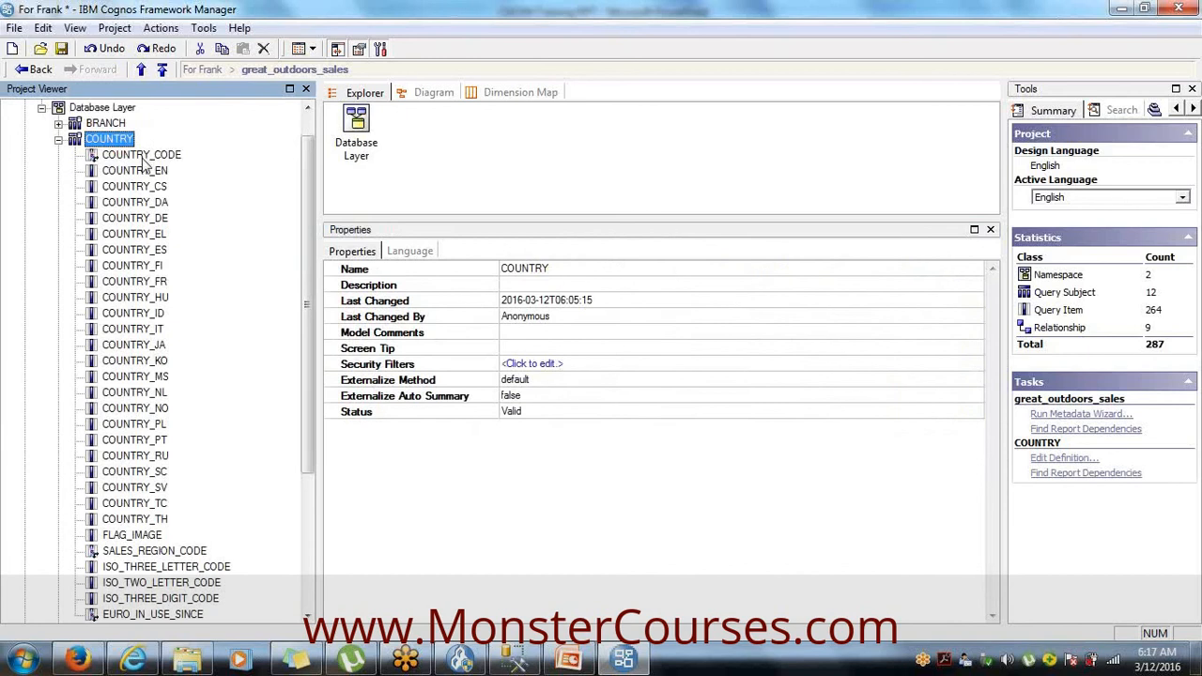
double_click(123, 142)
click(59, 139)
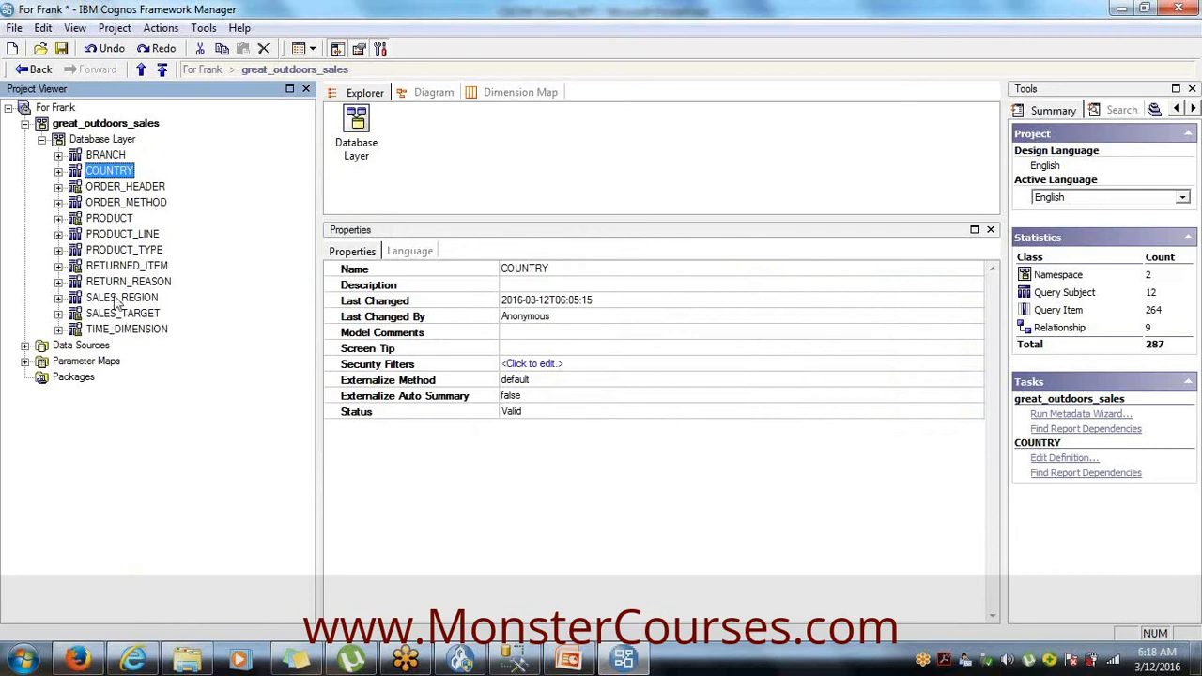
- Expand COUNTRY, examine its query items down to EURO_IN_USE_SINCE, and show the properties of COUNTRY_CODE
click(58, 171)
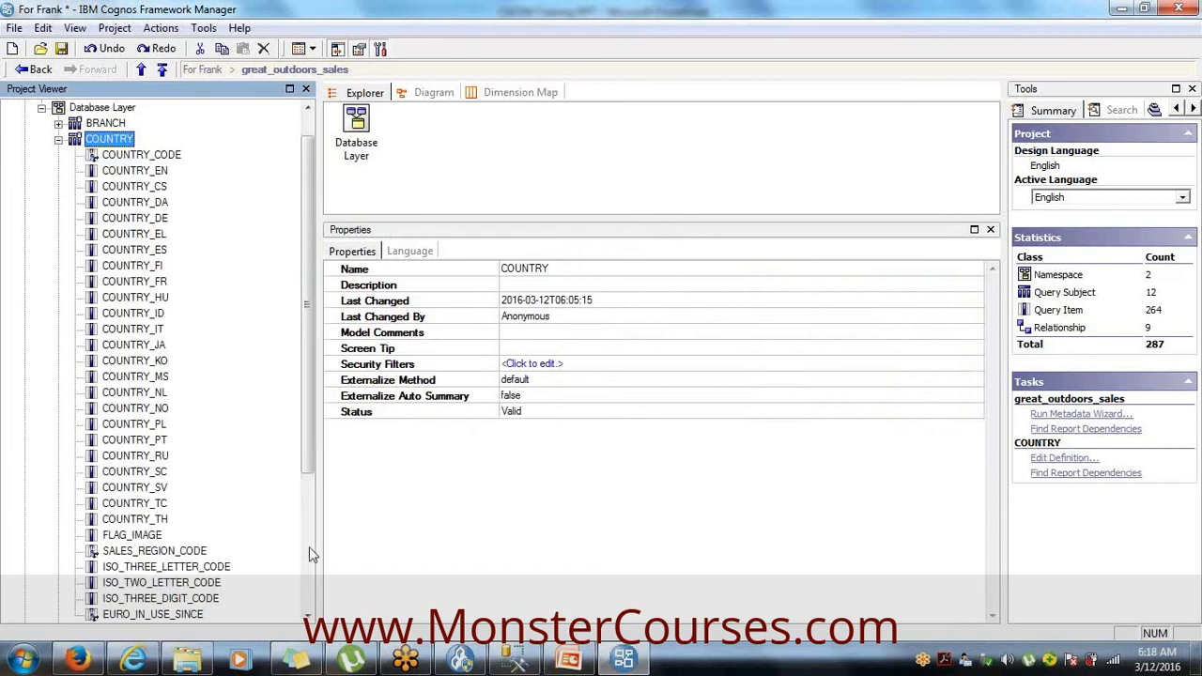
click(307, 615)
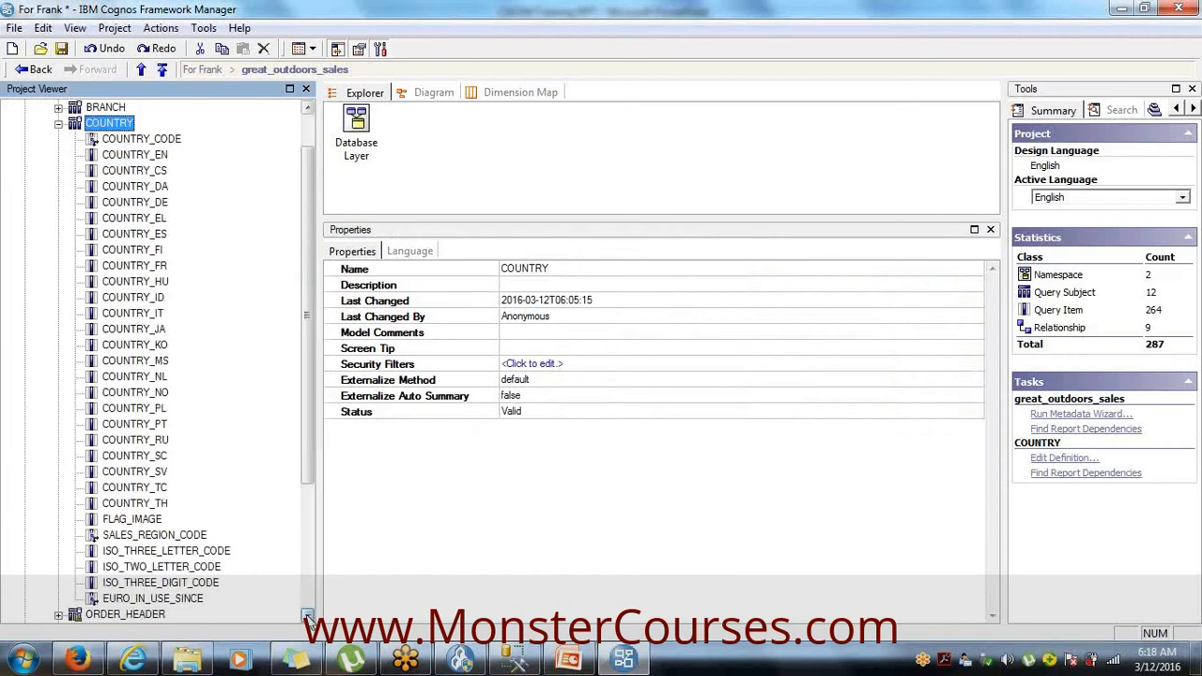
click(307, 615)
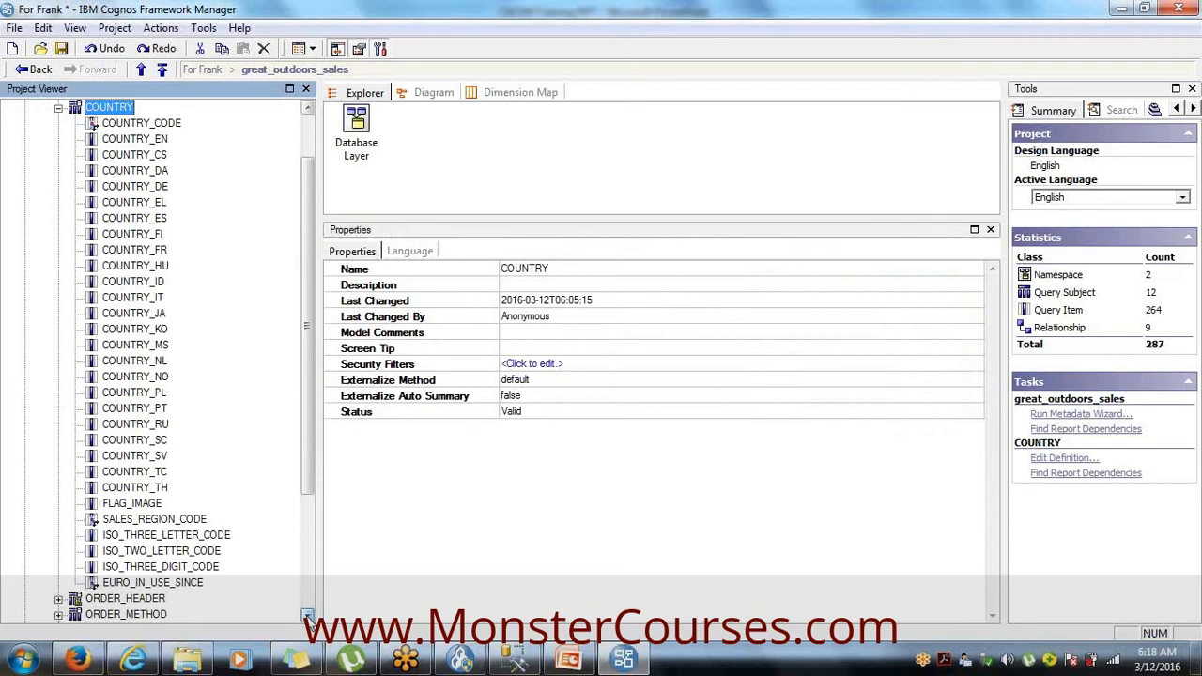
scroll(305, 489, down, 1)
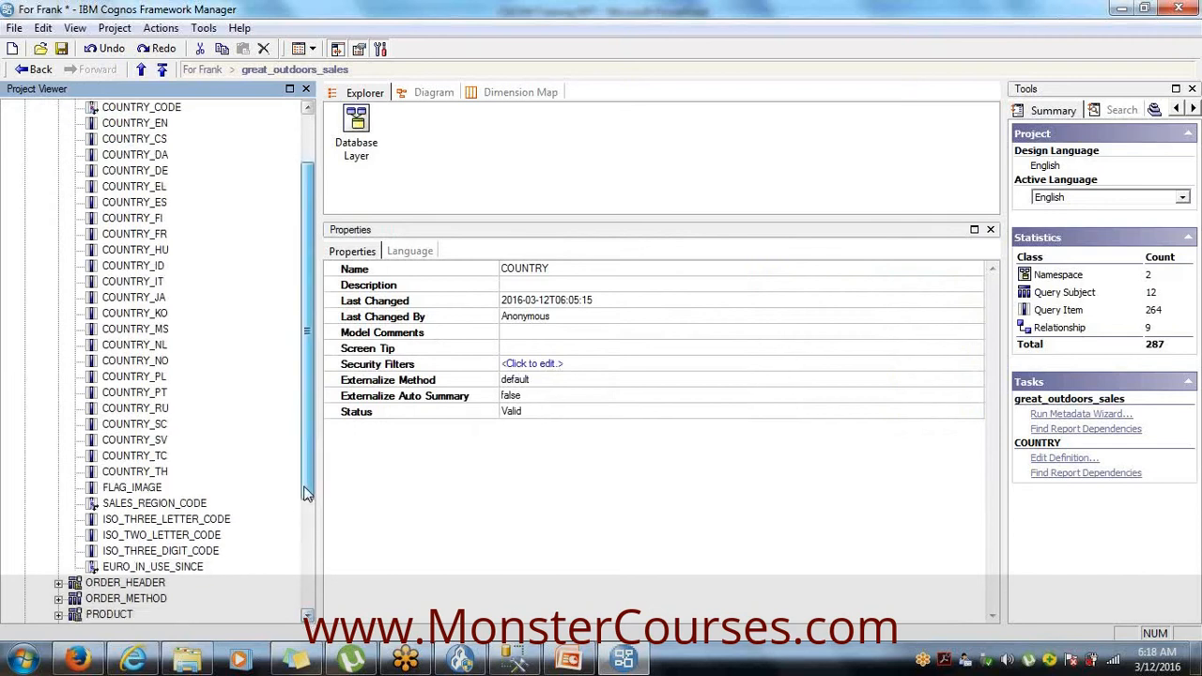
scroll(305, 489, up, 1)
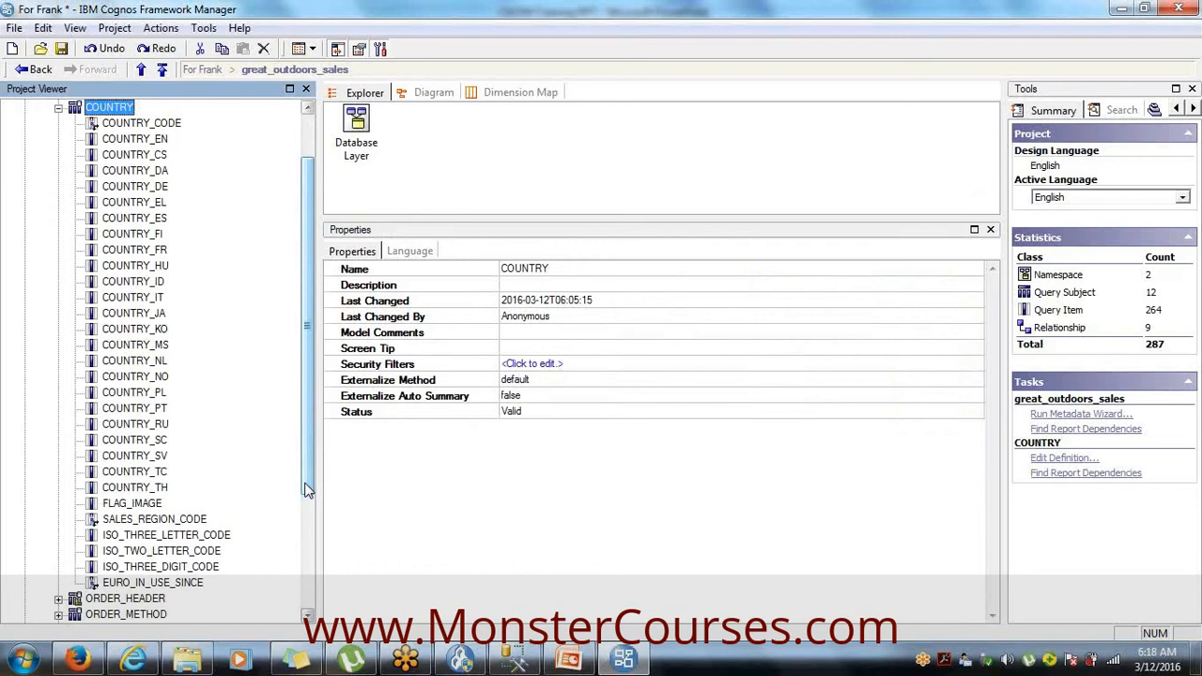
click(143, 124)
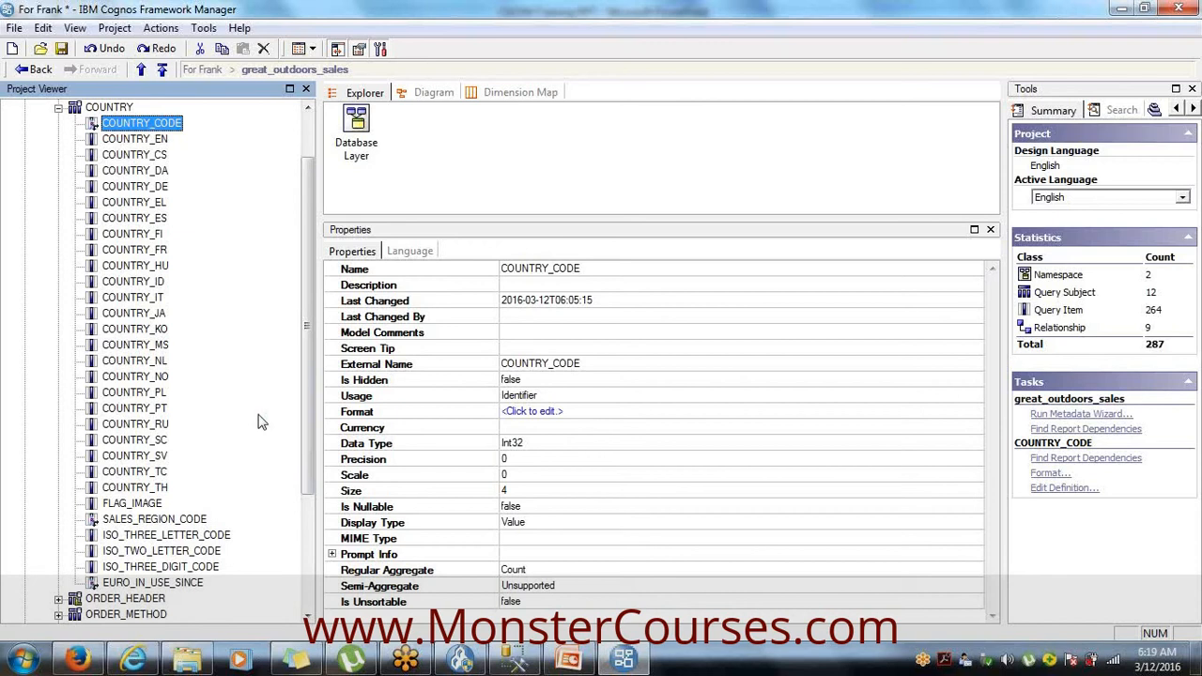
- Check the properties of EURO_IN_USE_SINCE, test the COUNTRY query subject, and examine that column's values down to the last row
click(132, 583)
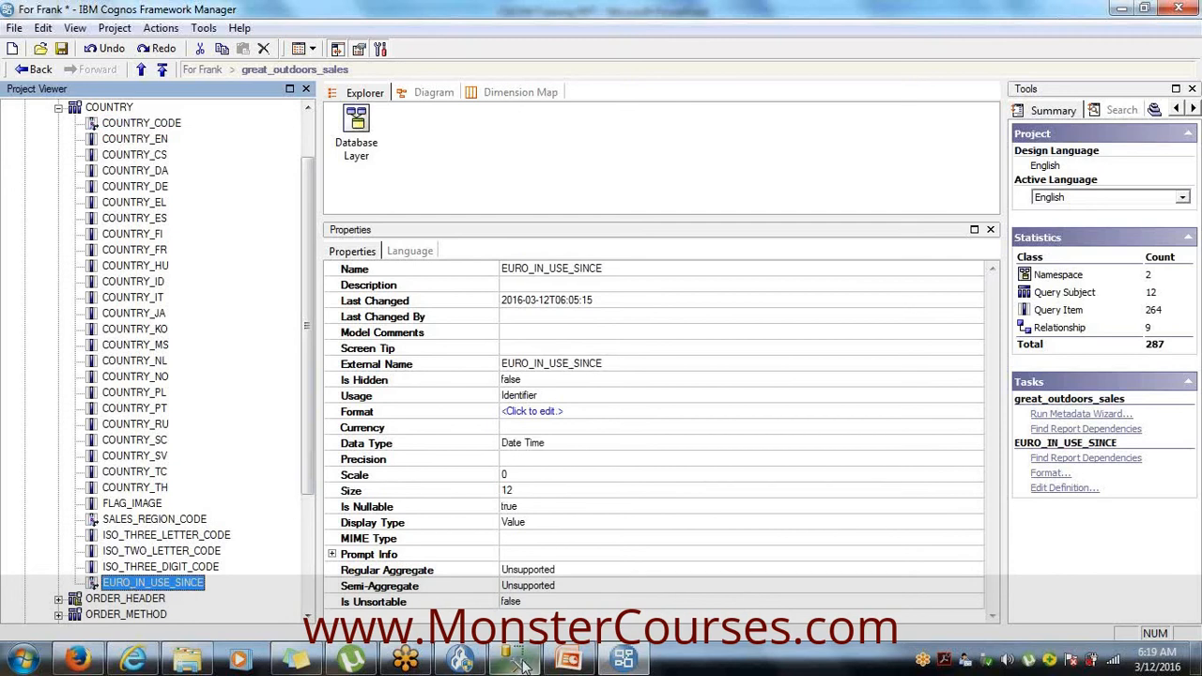
mouse_move(524, 665)
right_click(114, 108)
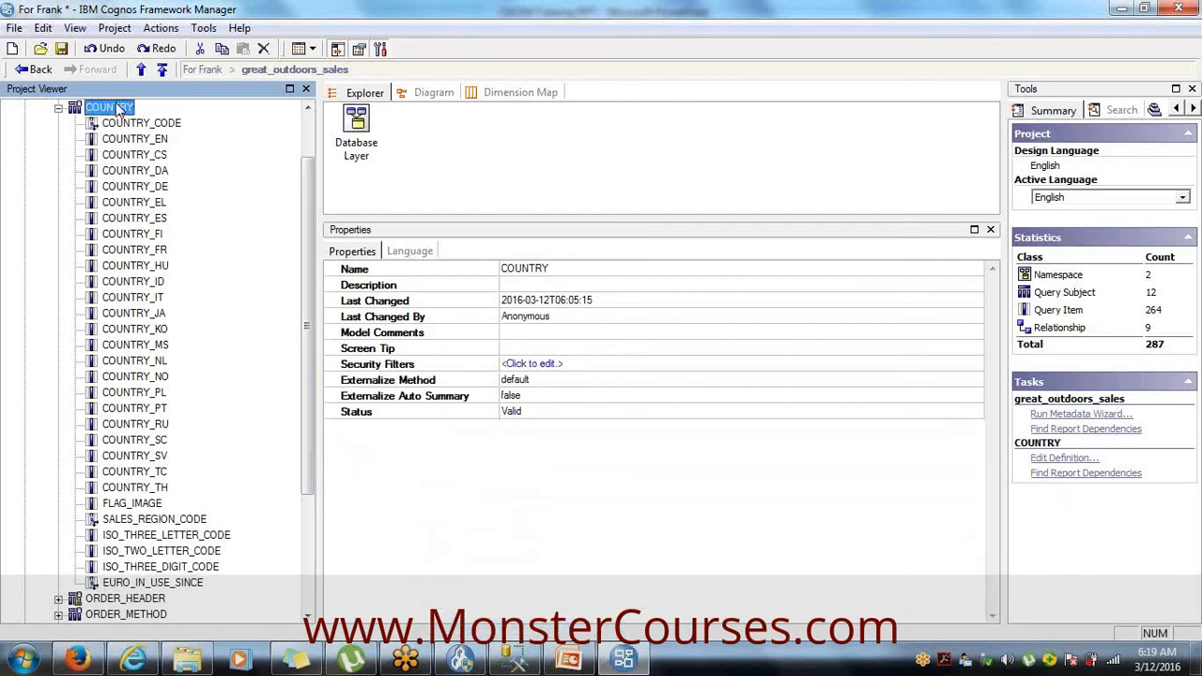
click(169, 199)
click(702, 449)
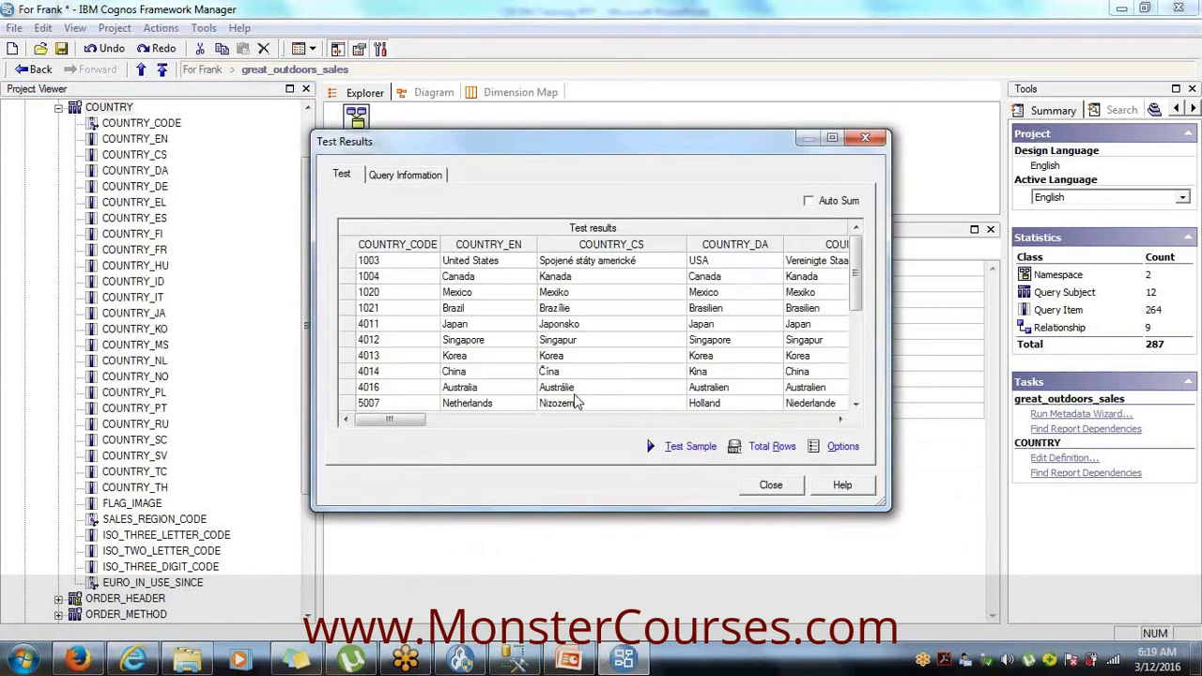
drag(391, 420, 899, 460)
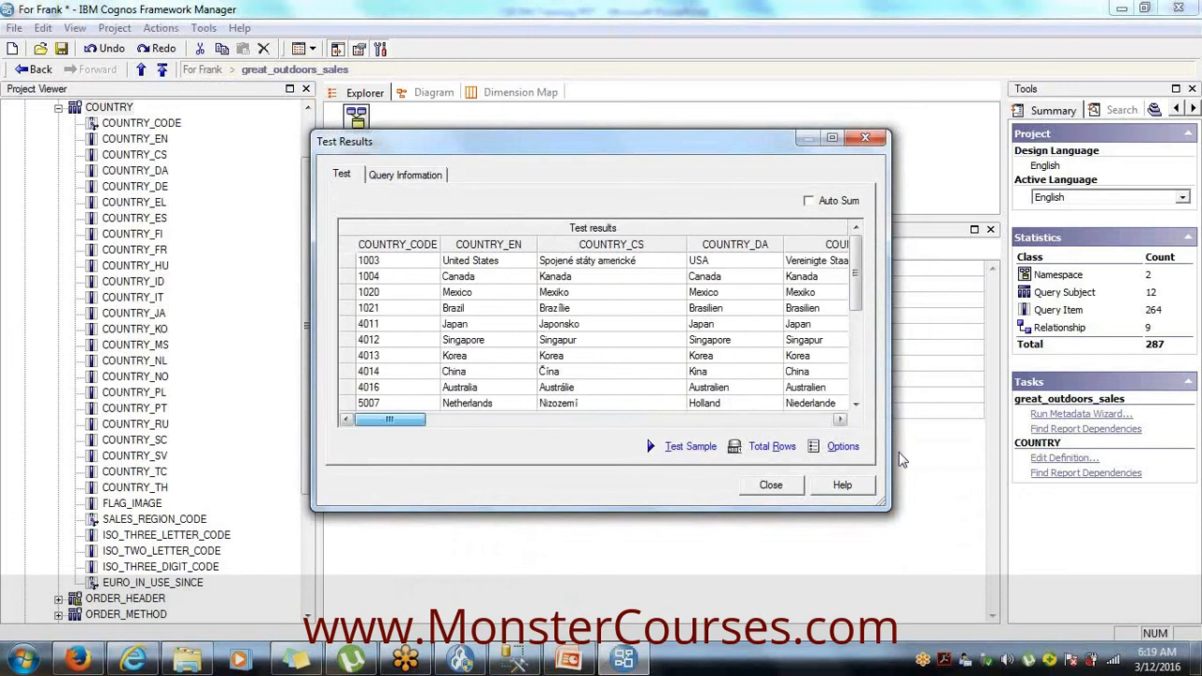
drag(418, 421, 842, 411)
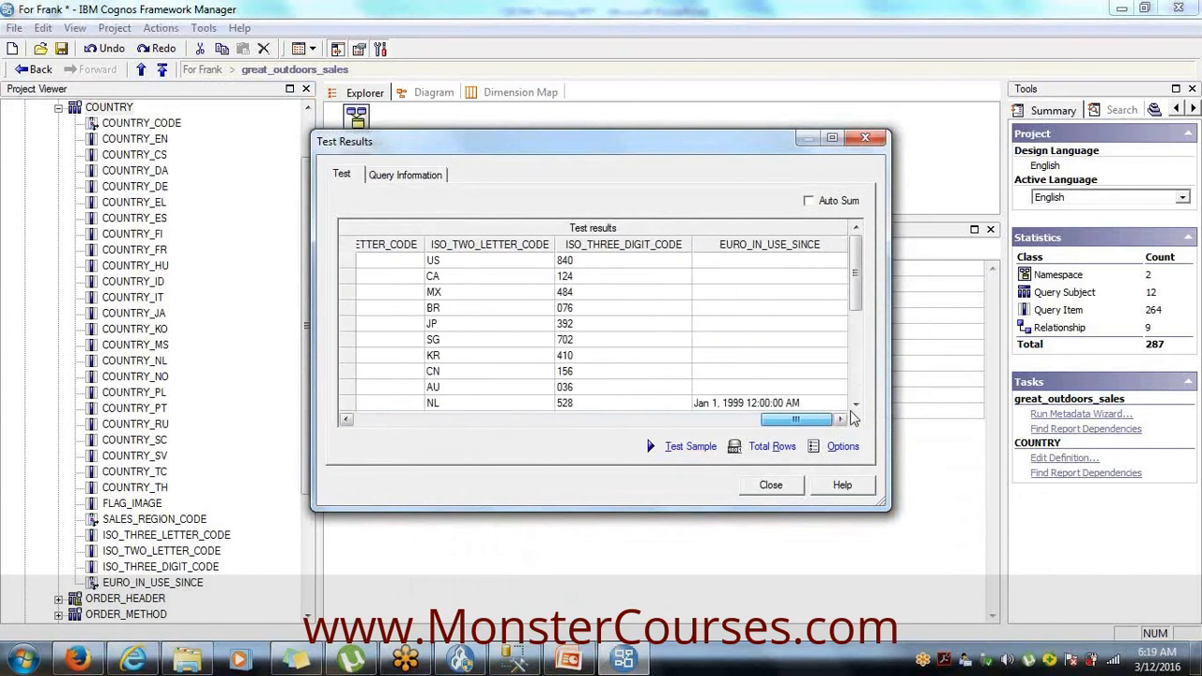
drag(858, 268, 861, 374)
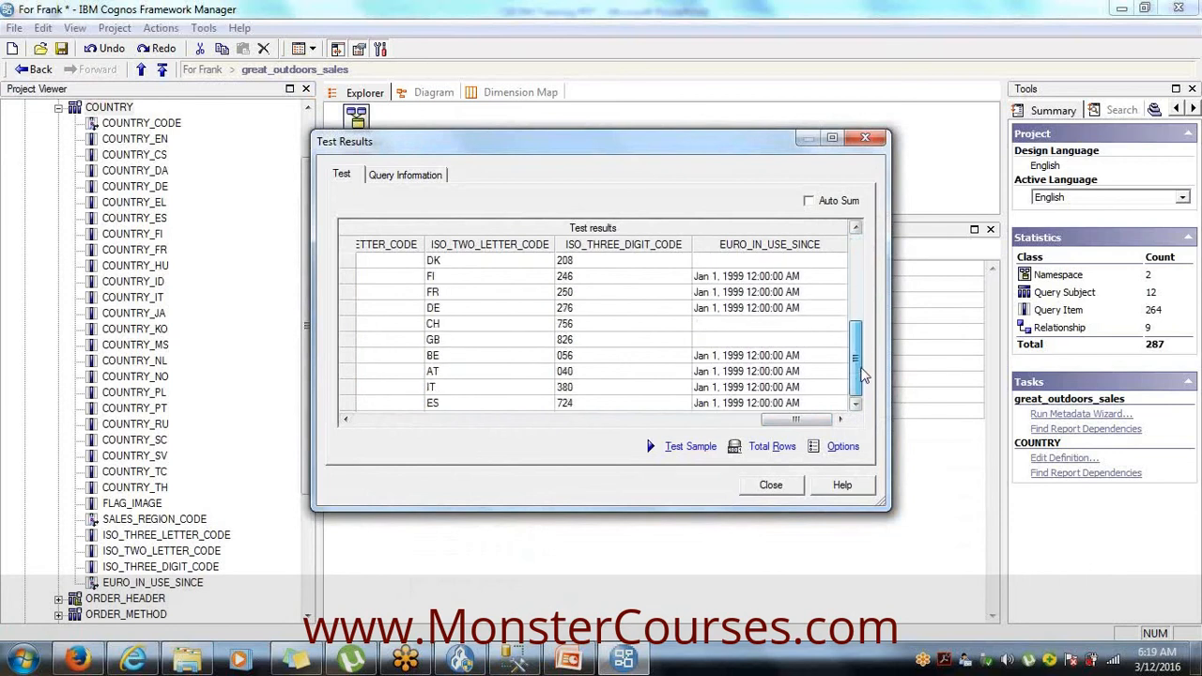
click(769, 486)
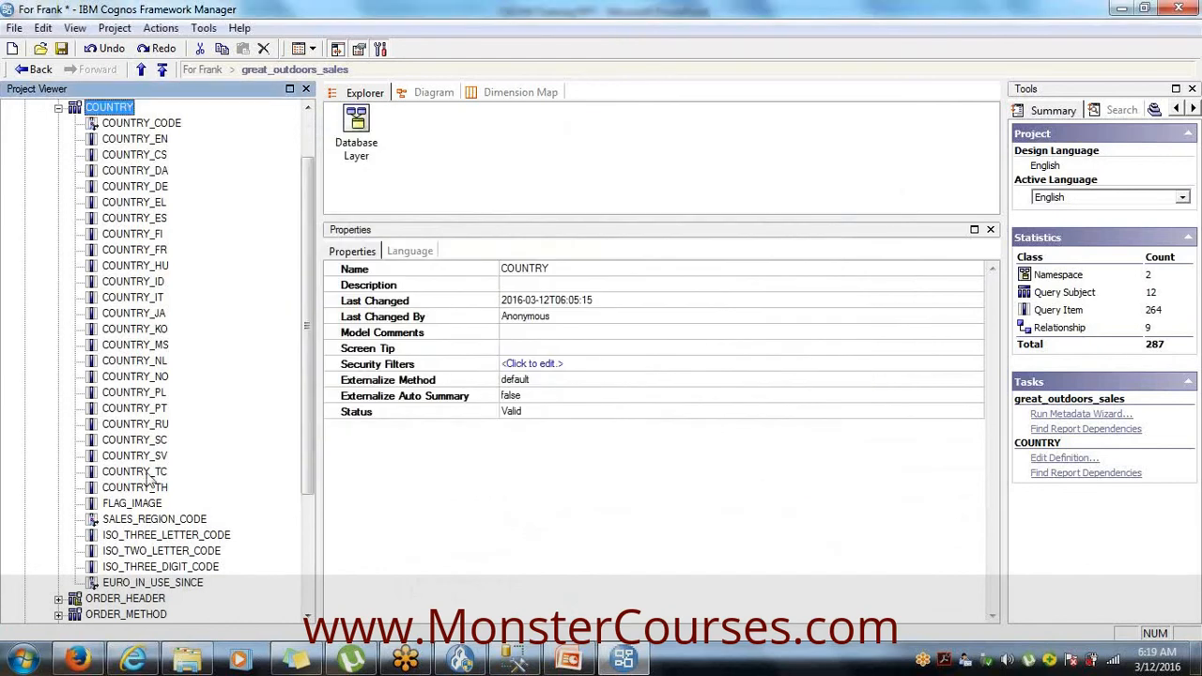
- View the properties of ISO_THREE_LETTER_CODE and collapse the COUNTRY query subject
click(170, 533)
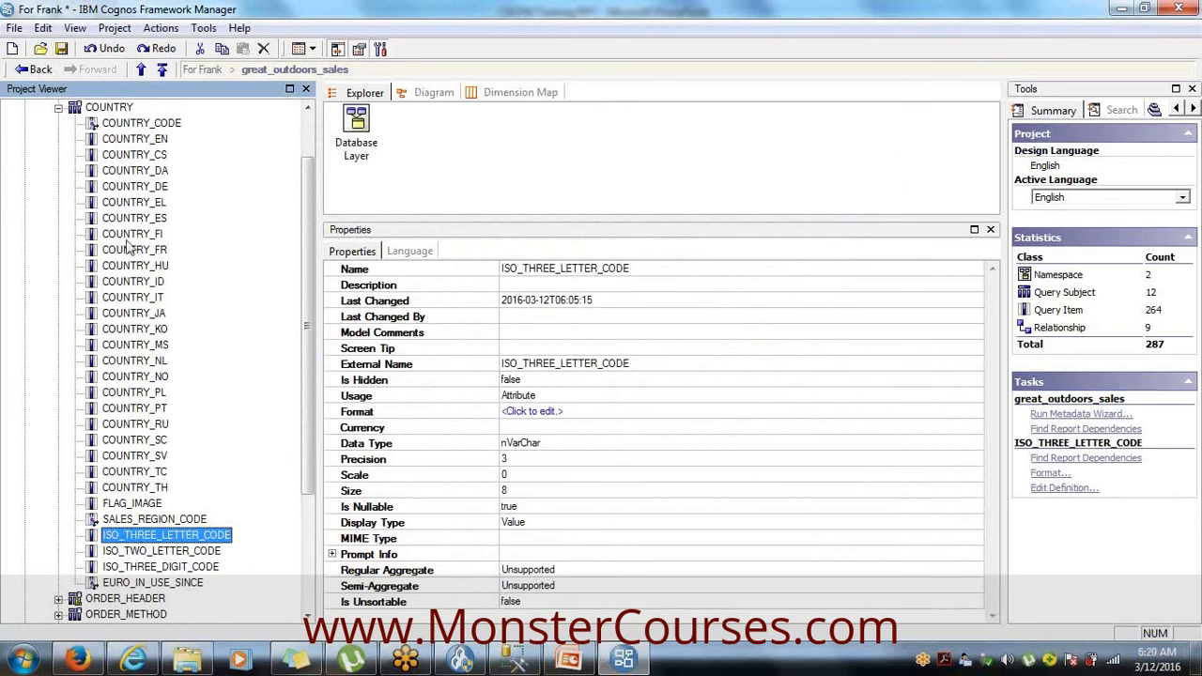
click(59, 111)
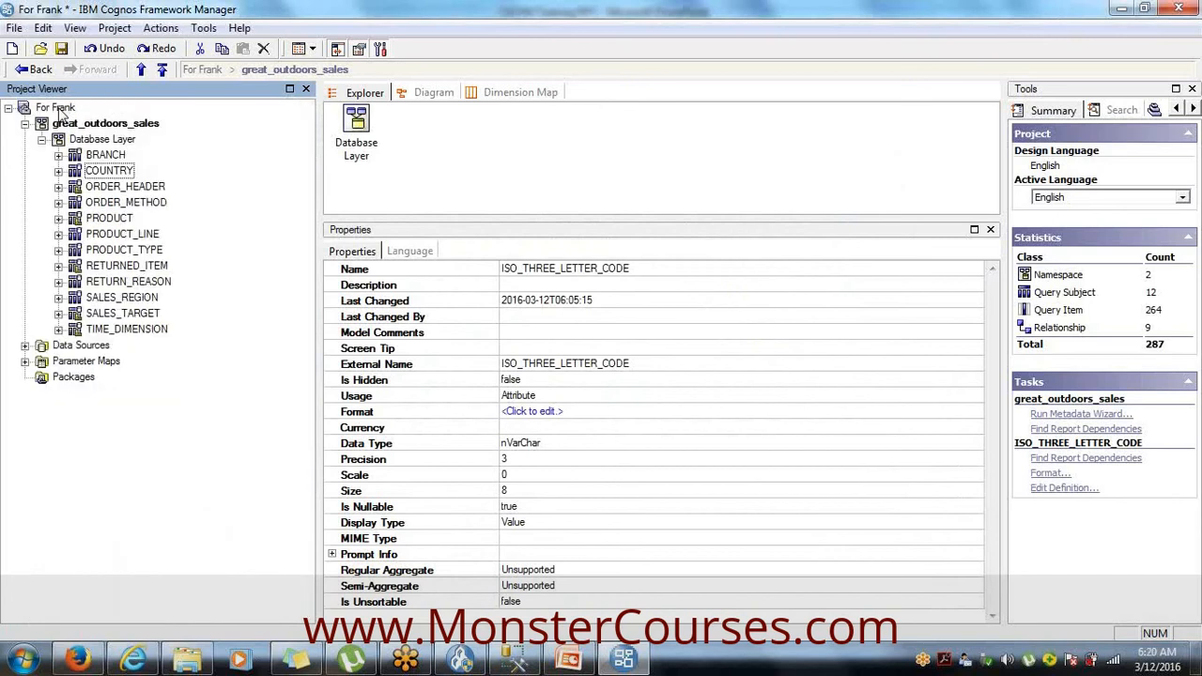
- In ORDER_HEADER, set RETAILER_SITE_CODE's Usage to Identifier and fill it down to RETAILER_CONTACT_CODE and SALES_STAFF_CODE
click(58, 187)
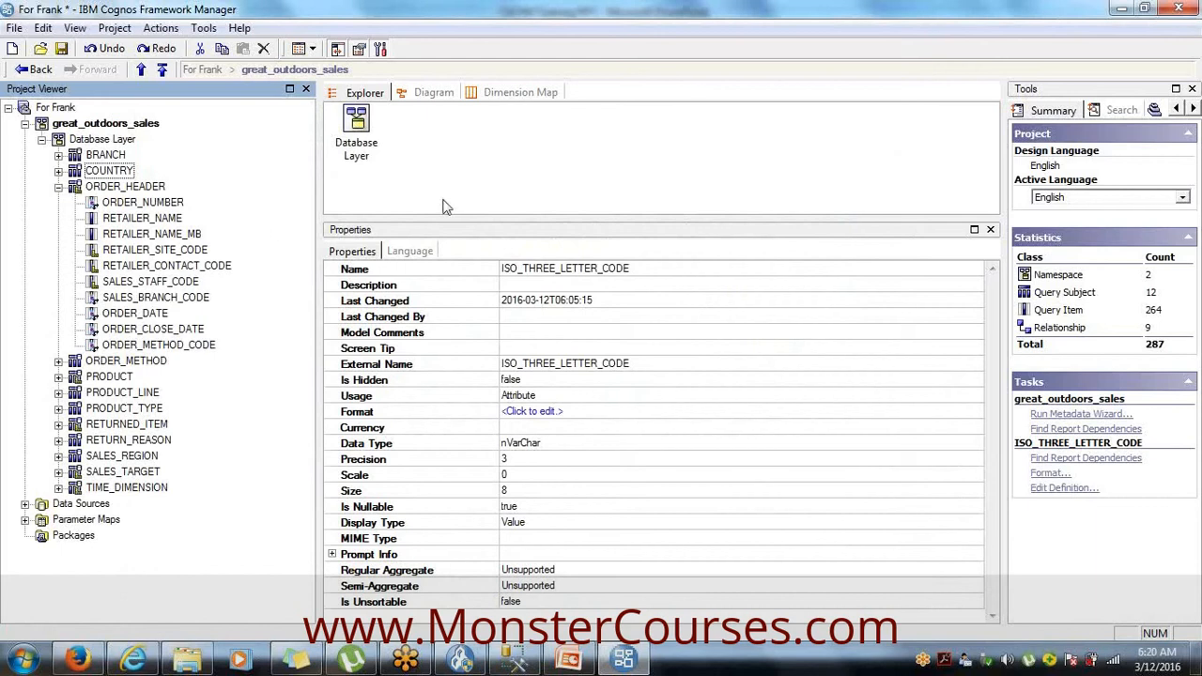
click(200, 252)
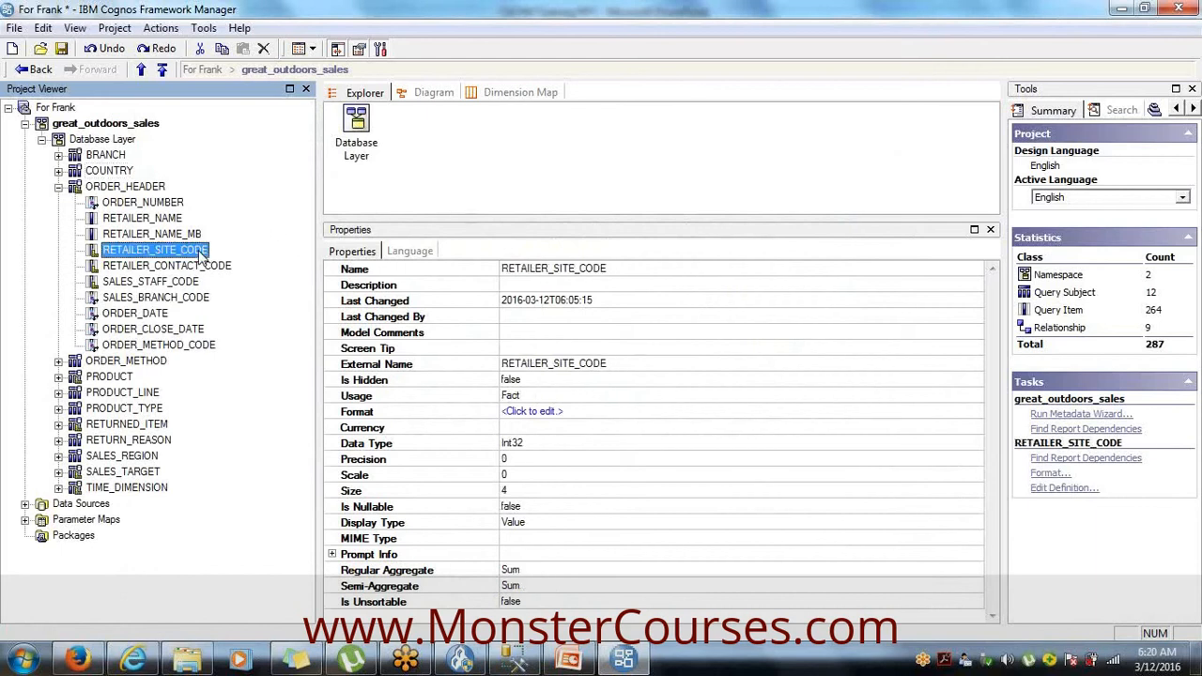
ctrl+click(177, 267)
ctrl+click(175, 283)
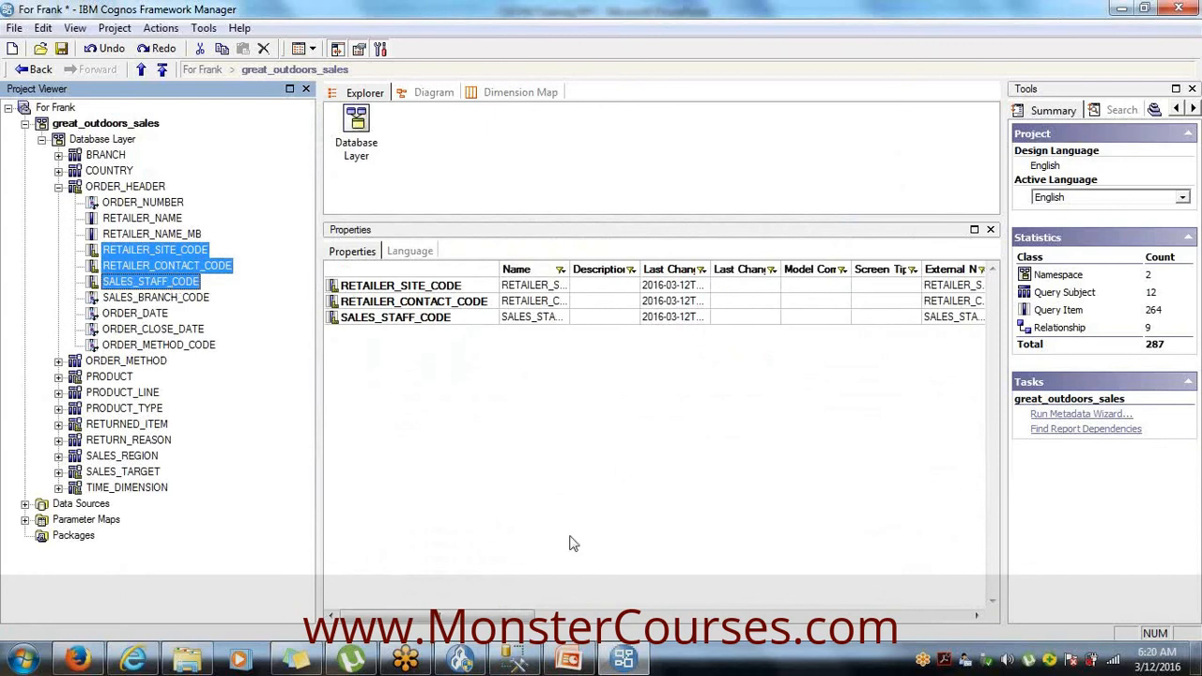
drag(477, 612, 612, 612)
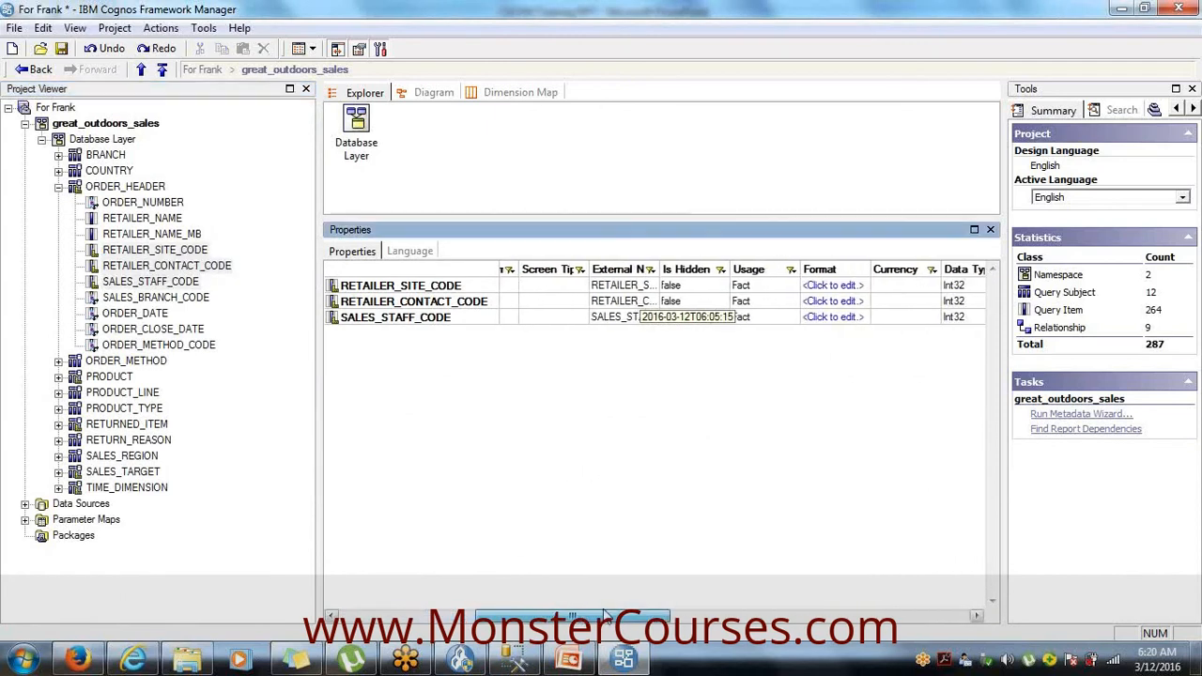
click(757, 285)
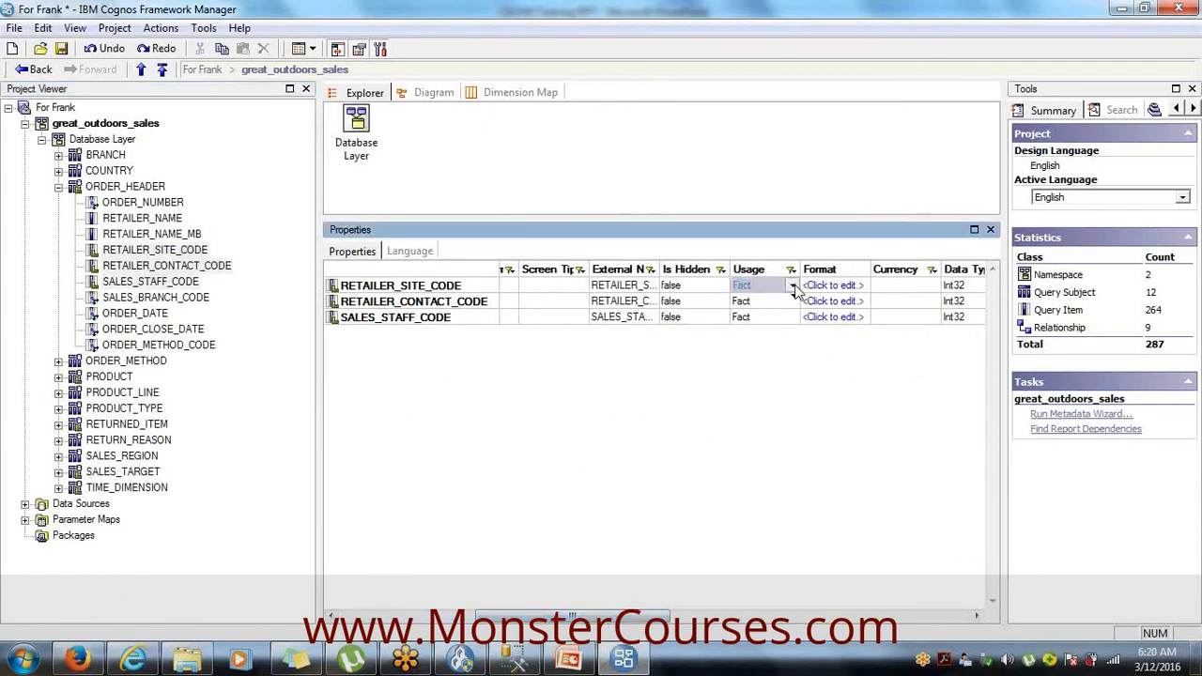
click(791, 285)
click(757, 311)
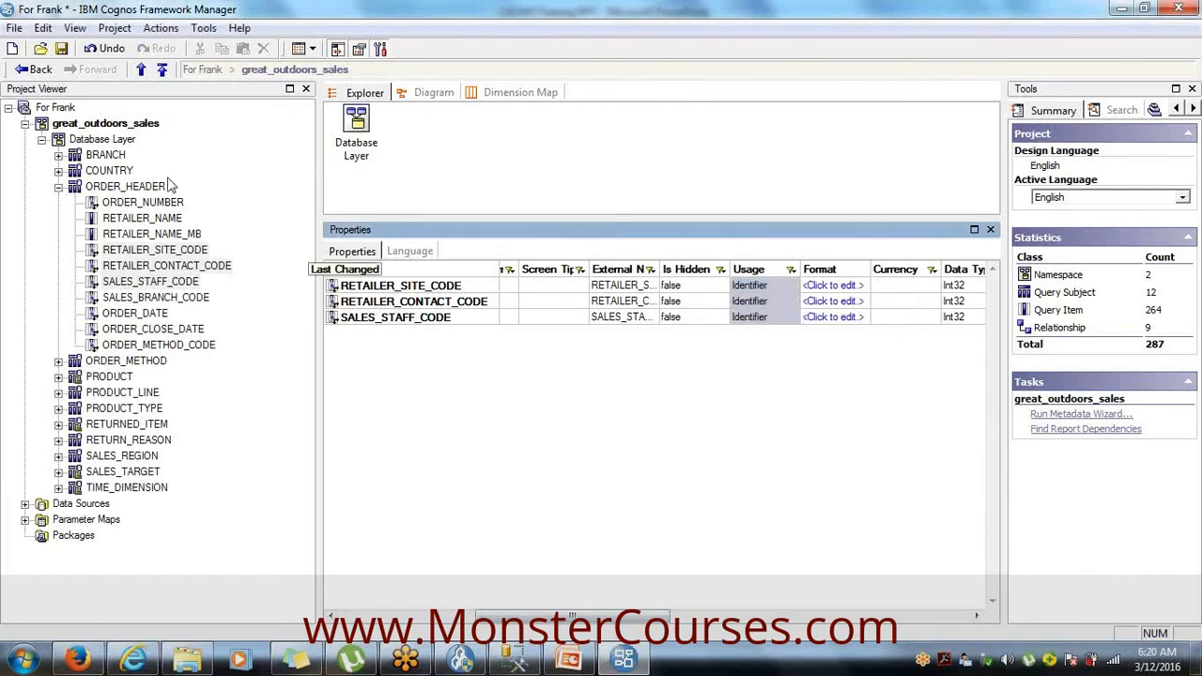
- Undo the Usage fill-down in ORDER_HEADER, then collapse and re-expand the query subject to review its items
click(105, 50)
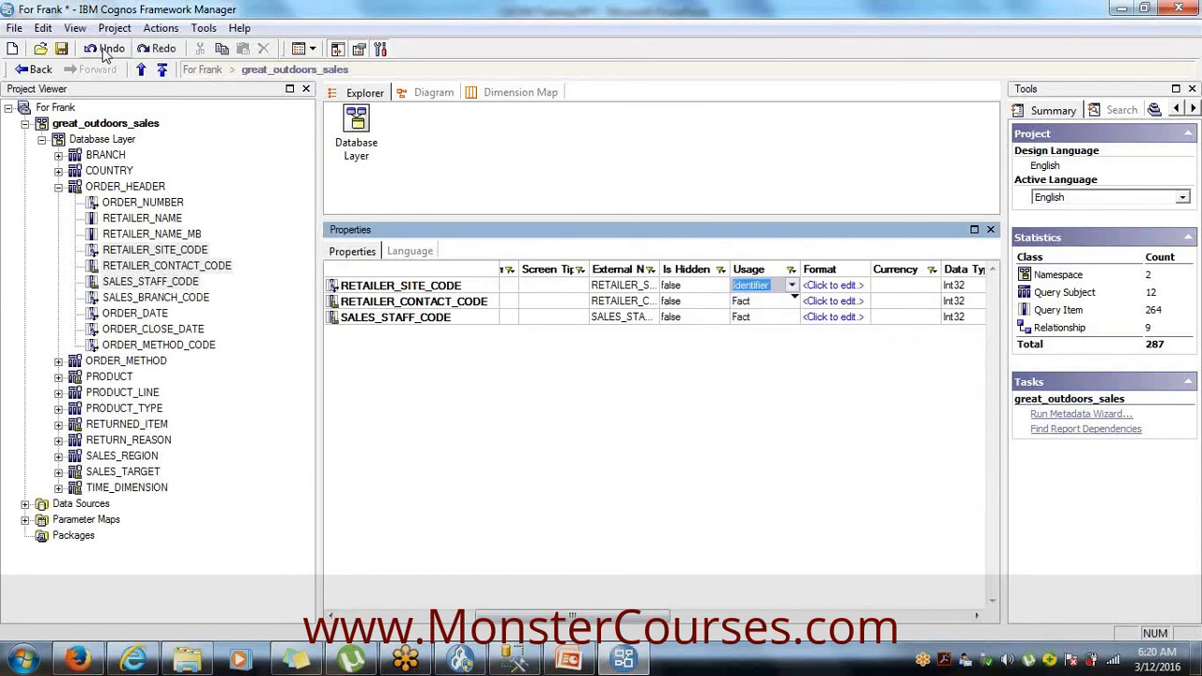
click(58, 187)
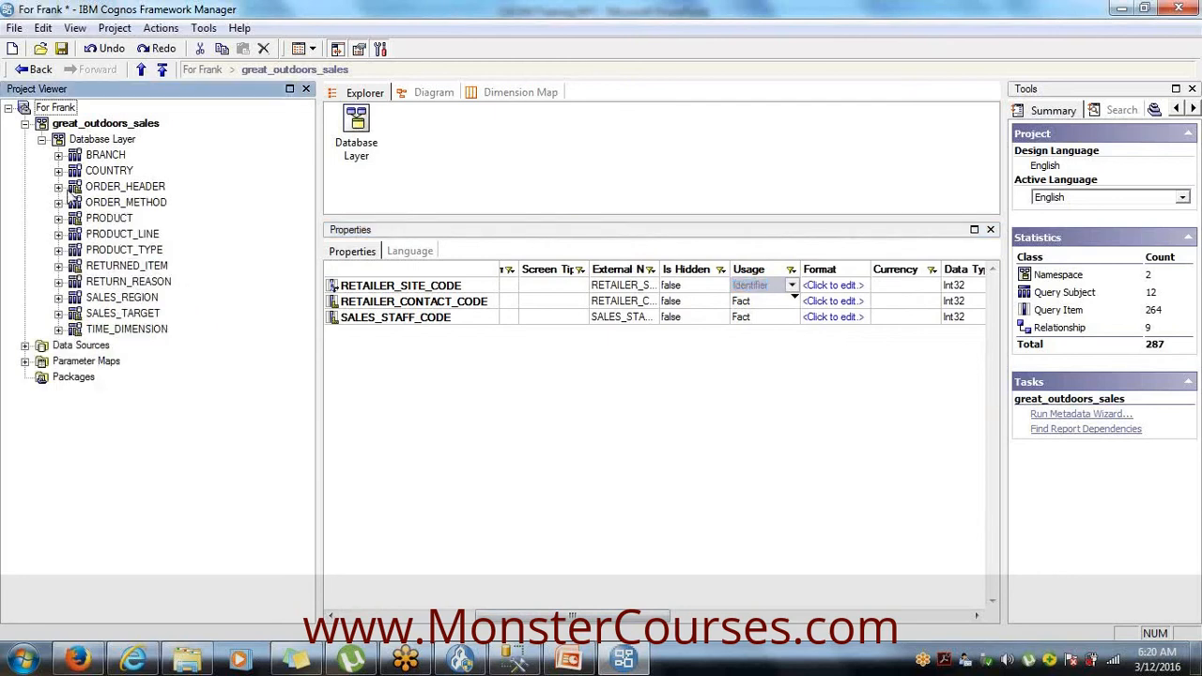
click(58, 186)
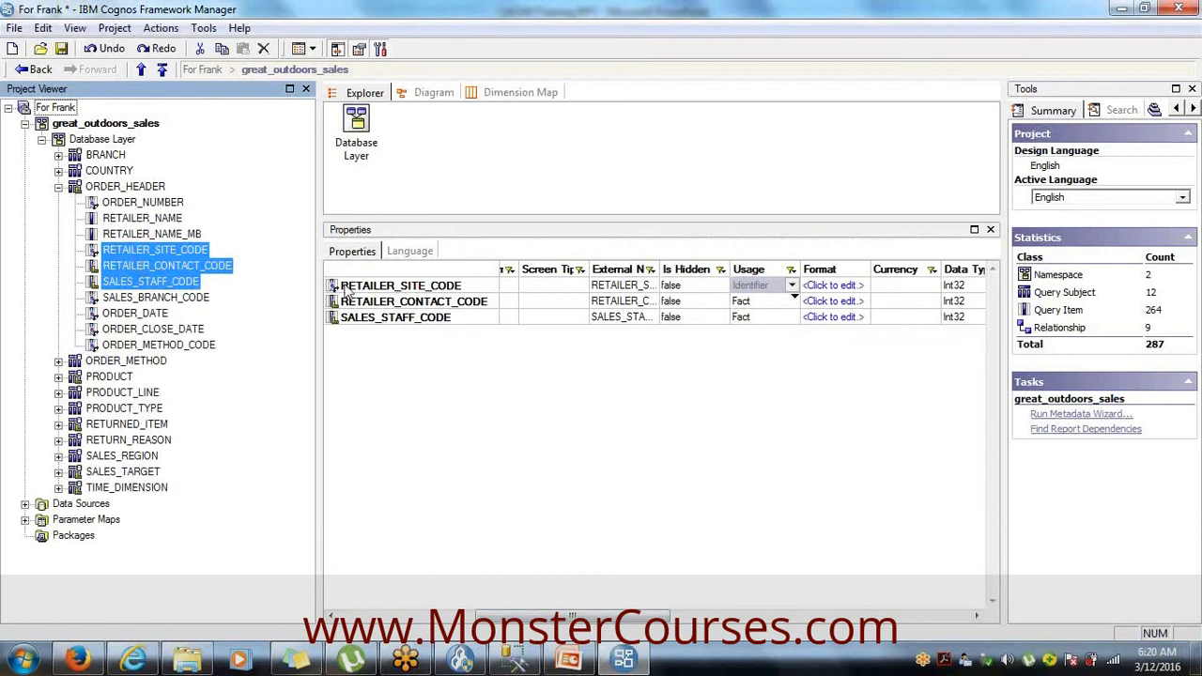
- Fill RETAILER_SITE_CODE's Identifier usage down to RETAILER_CONTACT_CODE and SALES_STAFF_CODE again, and collapse ORDER_HEADER
click(793, 293)
drag(794, 294, 793, 318)
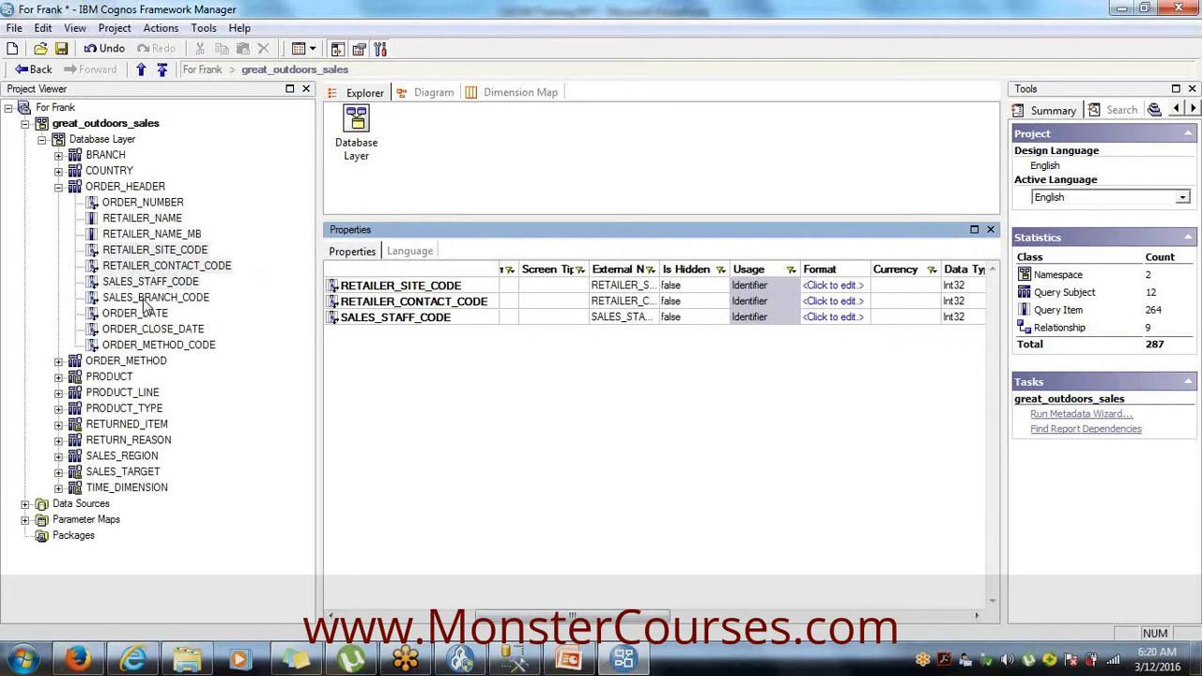
click(59, 187)
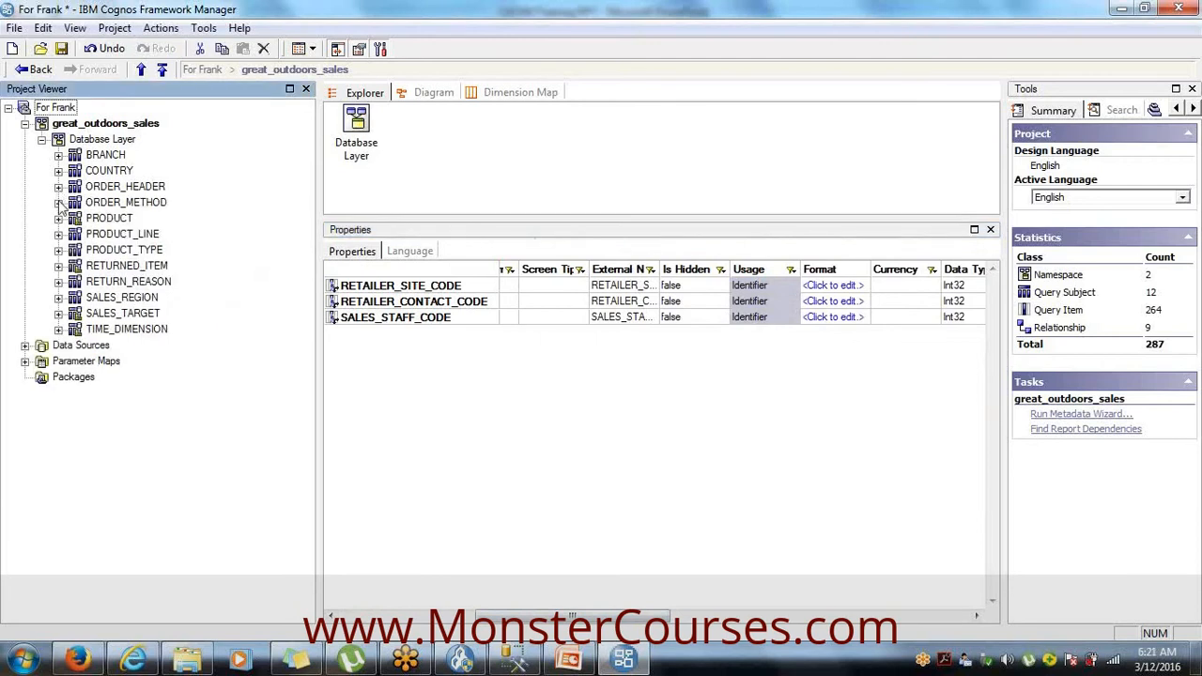
- View the properties and query items of the ORDER_METHOD query subject, and collapse it
click(119, 204)
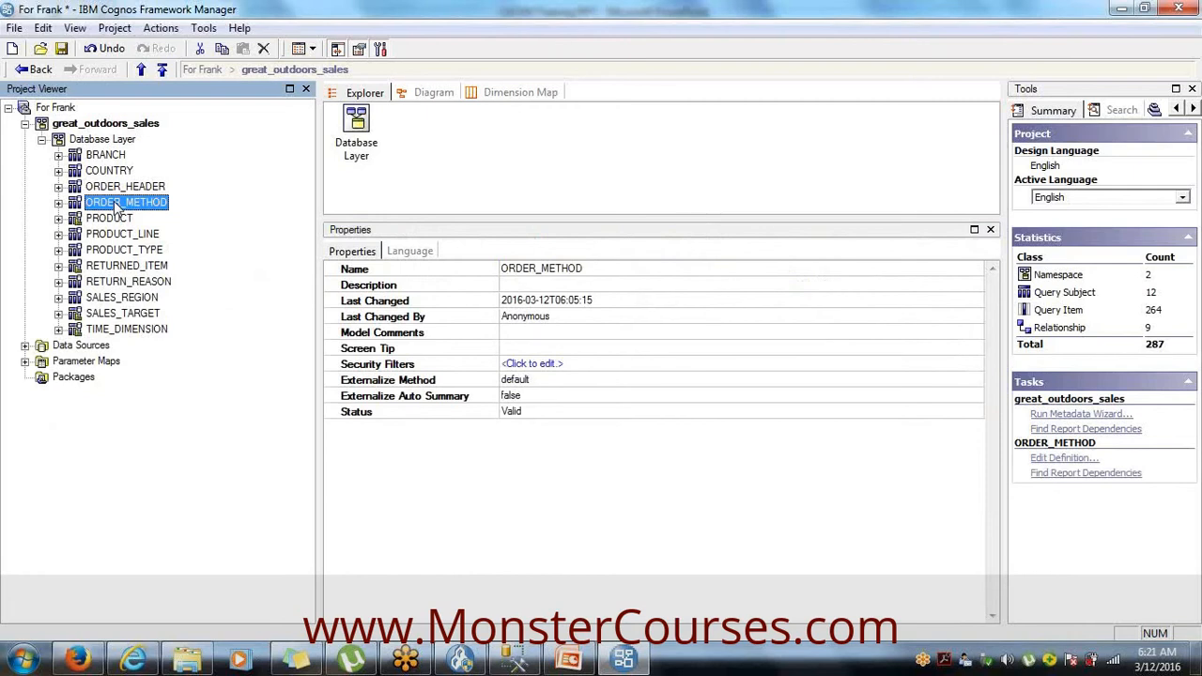
click(59, 203)
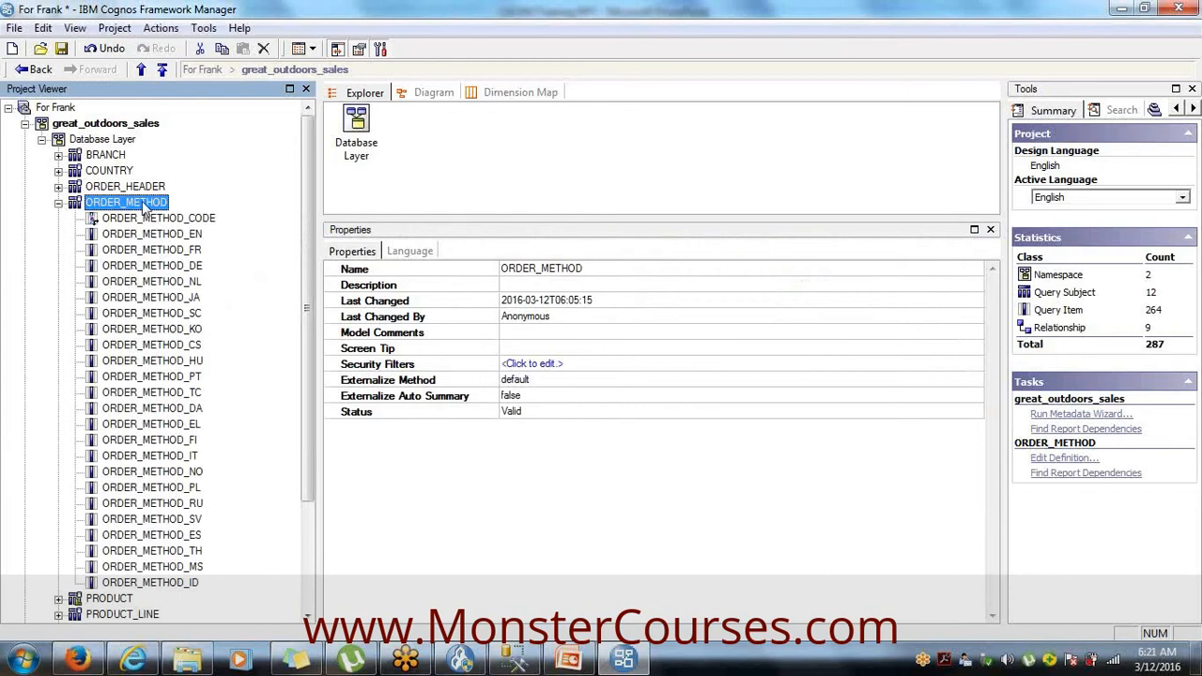
click(58, 203)
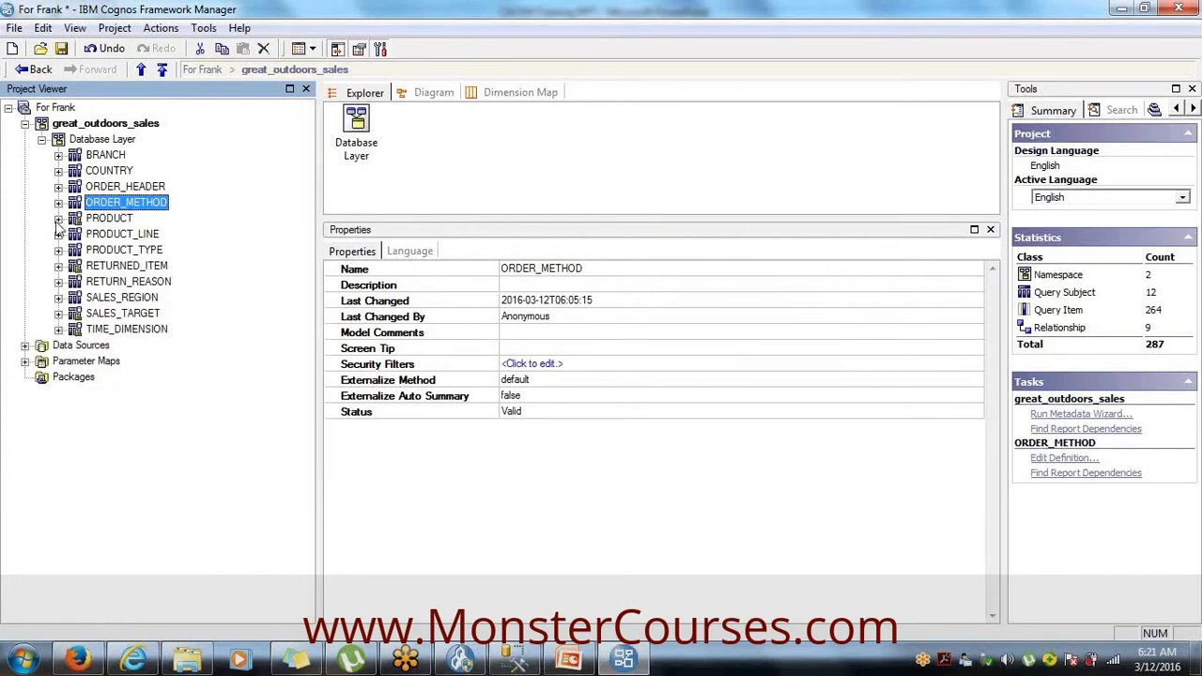
- In PRODUCT, show PRODUCT_COLOR_CODE, PRODUCT_SIZE_CODE and PRODUCT_BRAND_CODE properties together and set PRODUCT_COLOR_CODE's Usage to Identifier
click(58, 218)
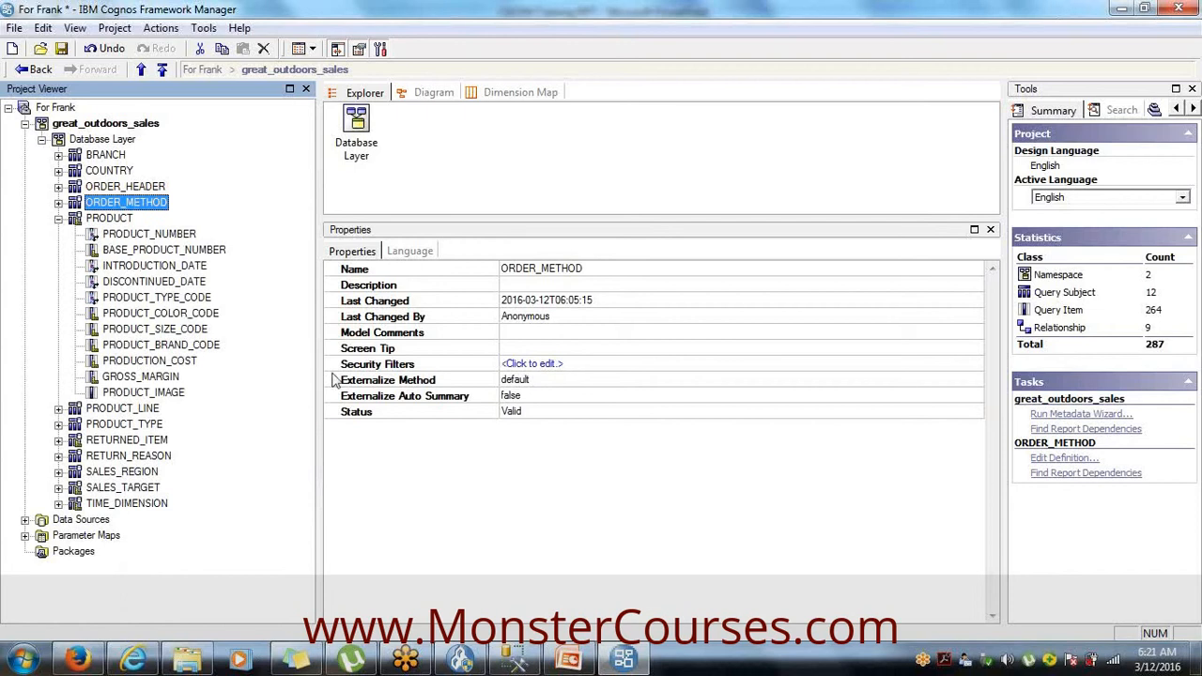
click(173, 317)
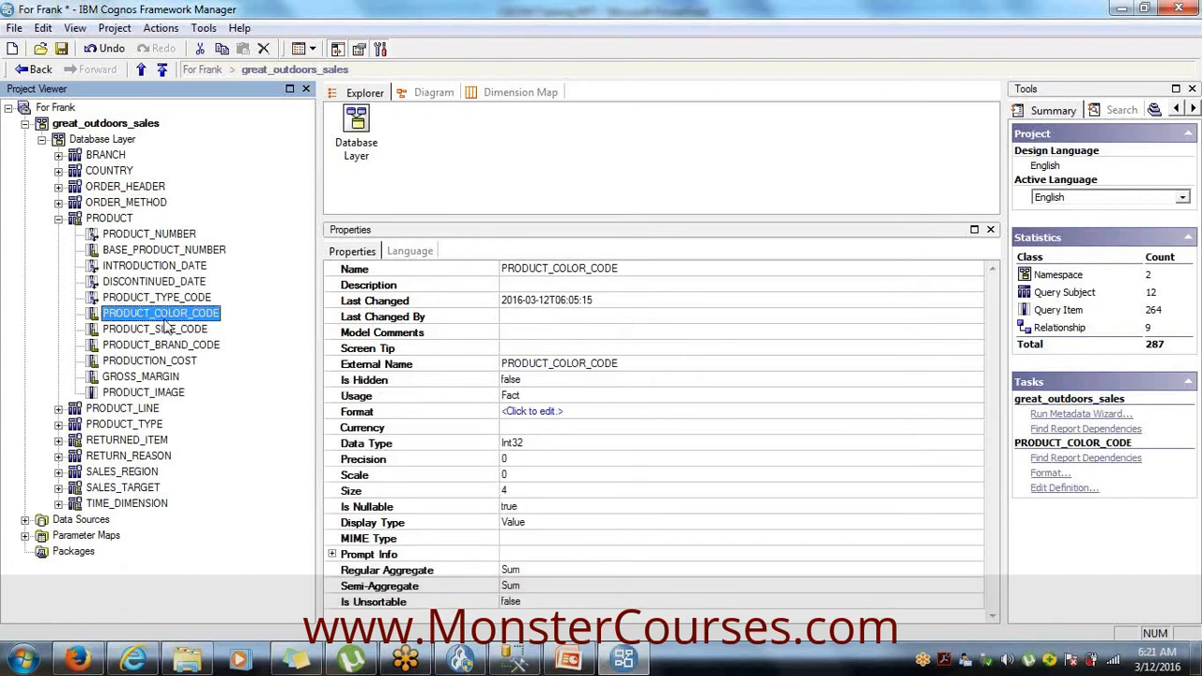
ctrl+click(164, 330)
ctrl+click(162, 345)
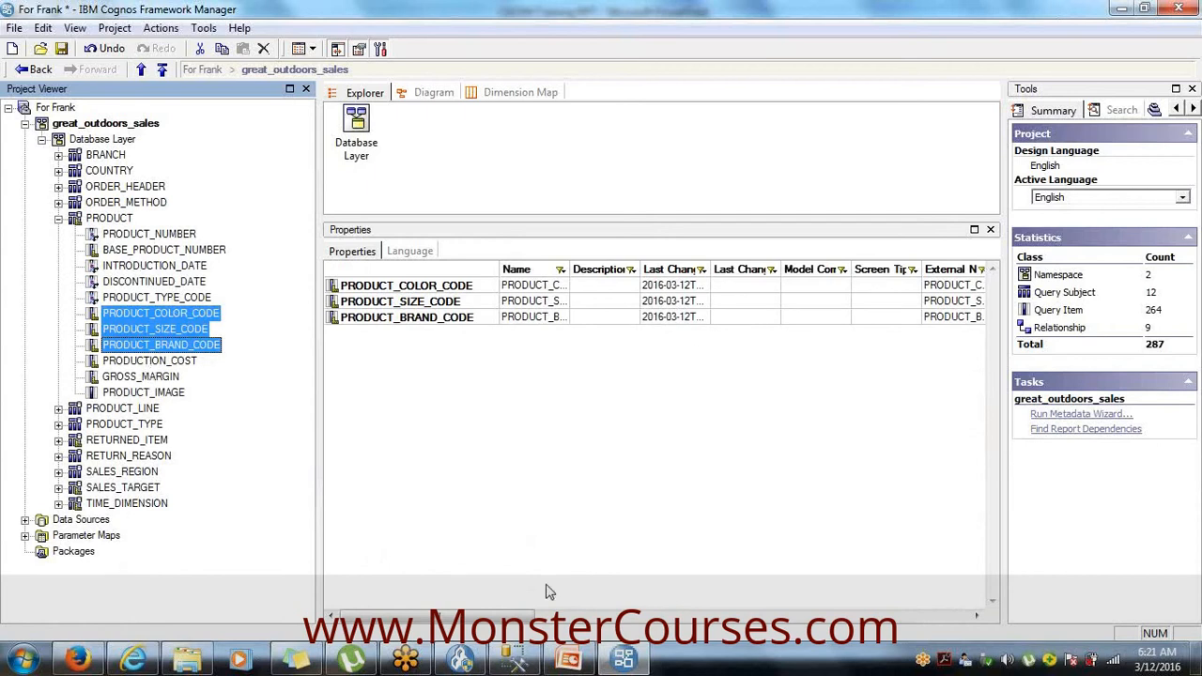
drag(526, 616, 660, 617)
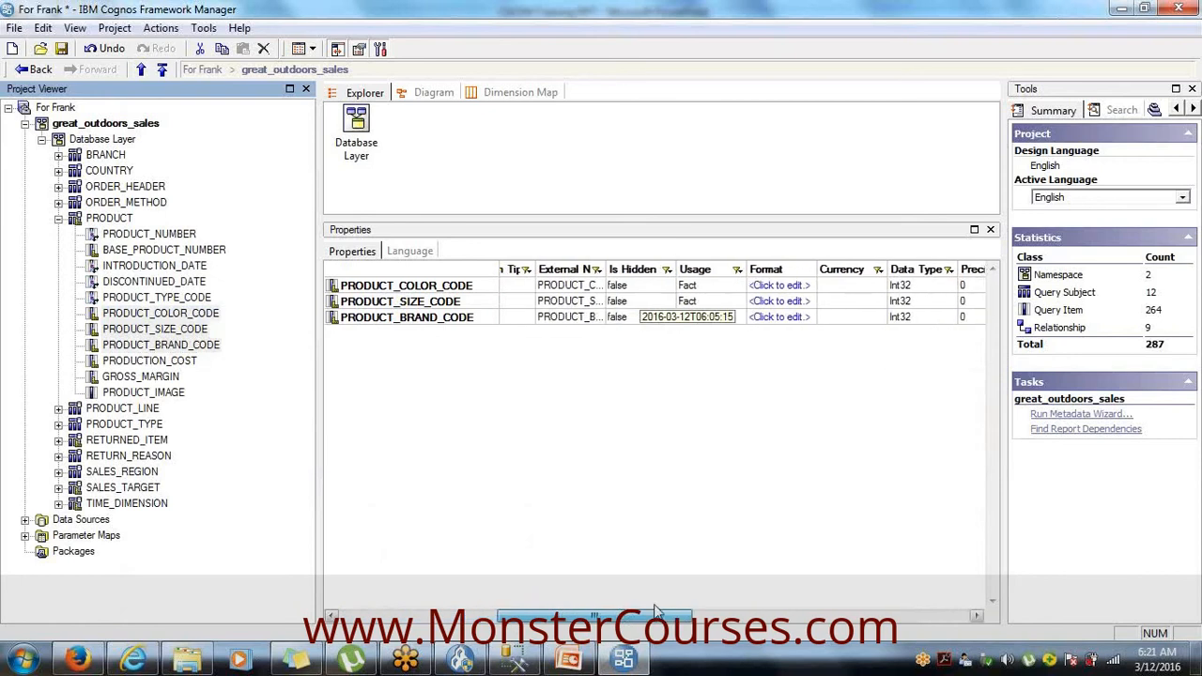
click(730, 285)
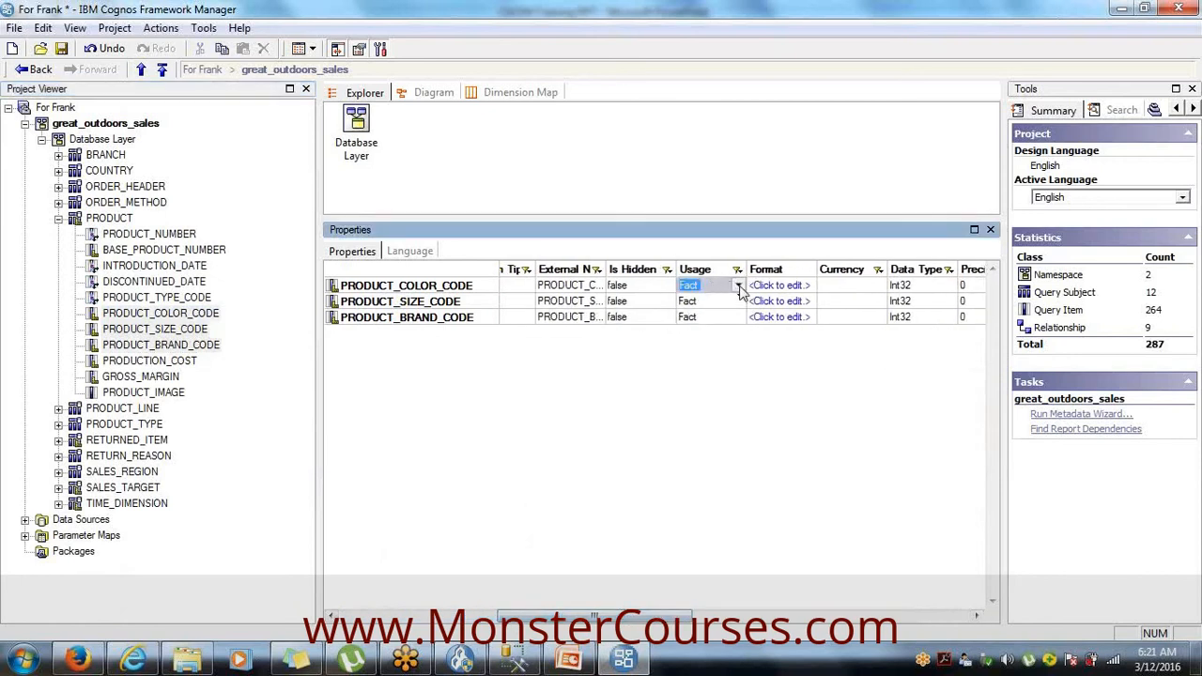
click(738, 286)
click(712, 315)
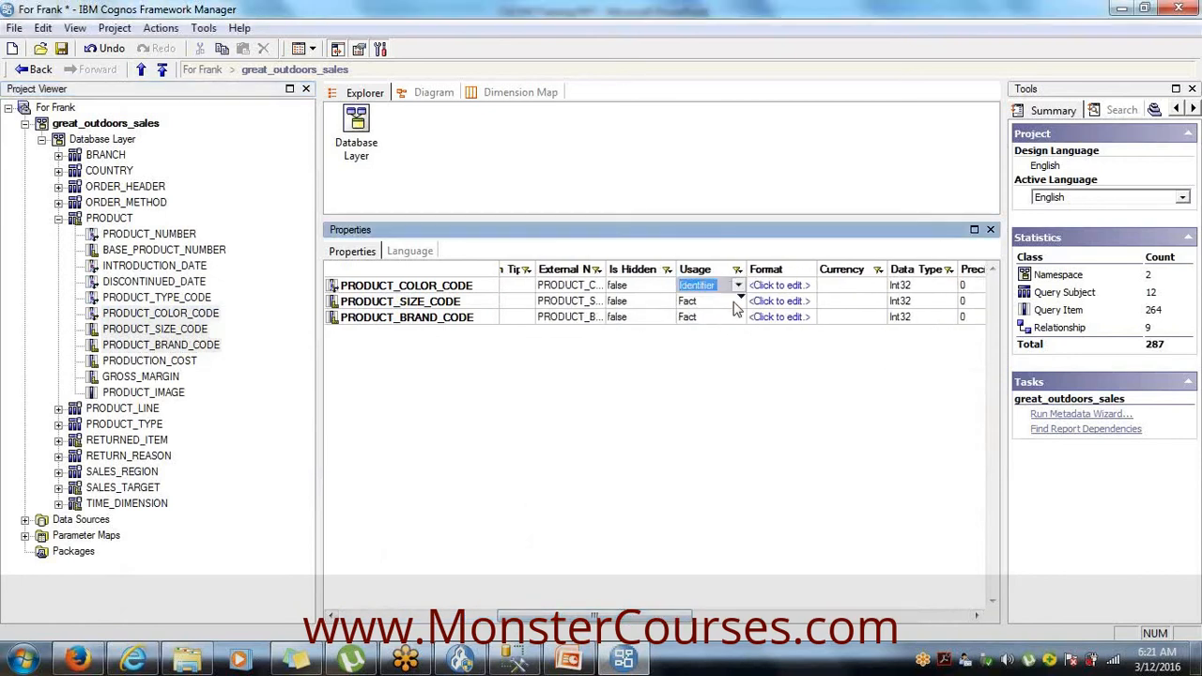
- Fill the Identifier usage down to PRODUCT_SIZE_CODE and PRODUCT_BRAND_CODE, and collapse PRODUCT
drag(733, 285, 742, 316)
key(ctrl+d)
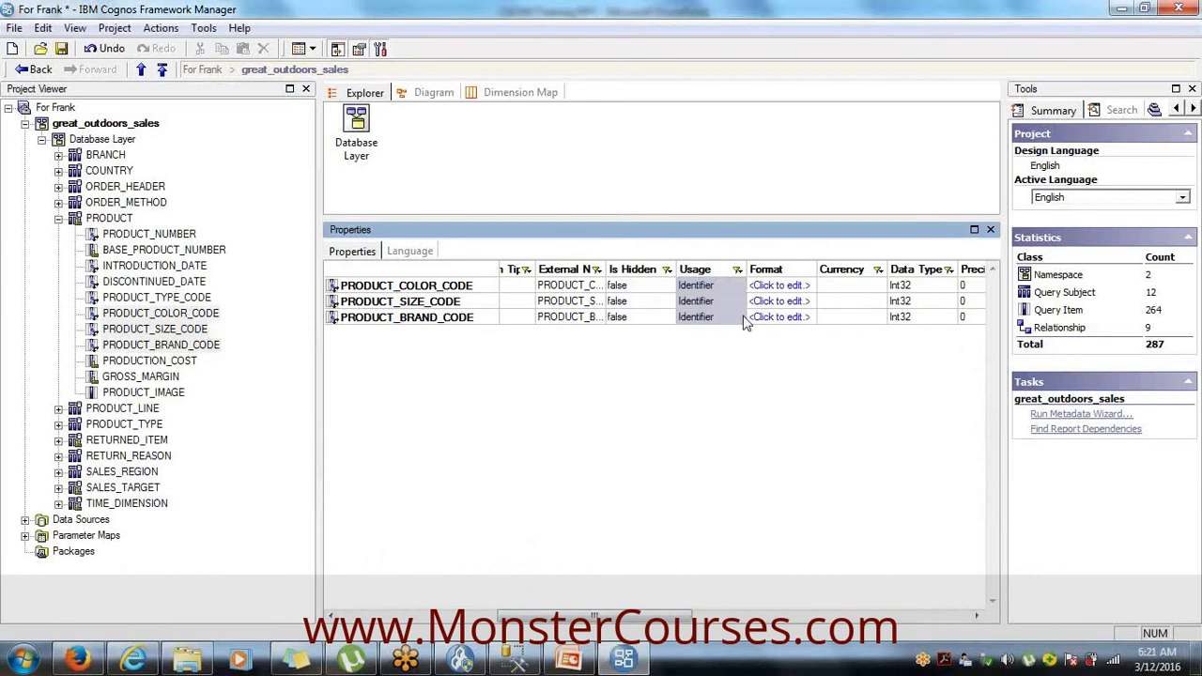
click(662, 317)
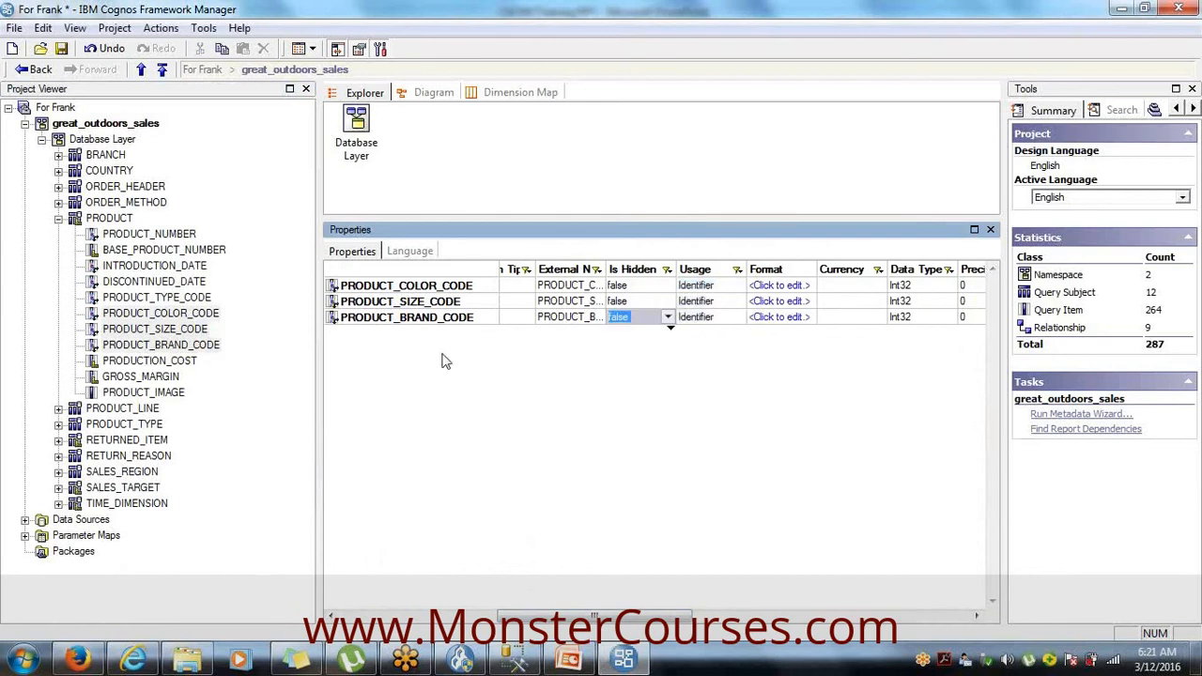
click(58, 218)
- Examine the query items of PRODUCT_LINE and PRODUCT_TYPE, collapsing each query subject after its review
click(58, 233)
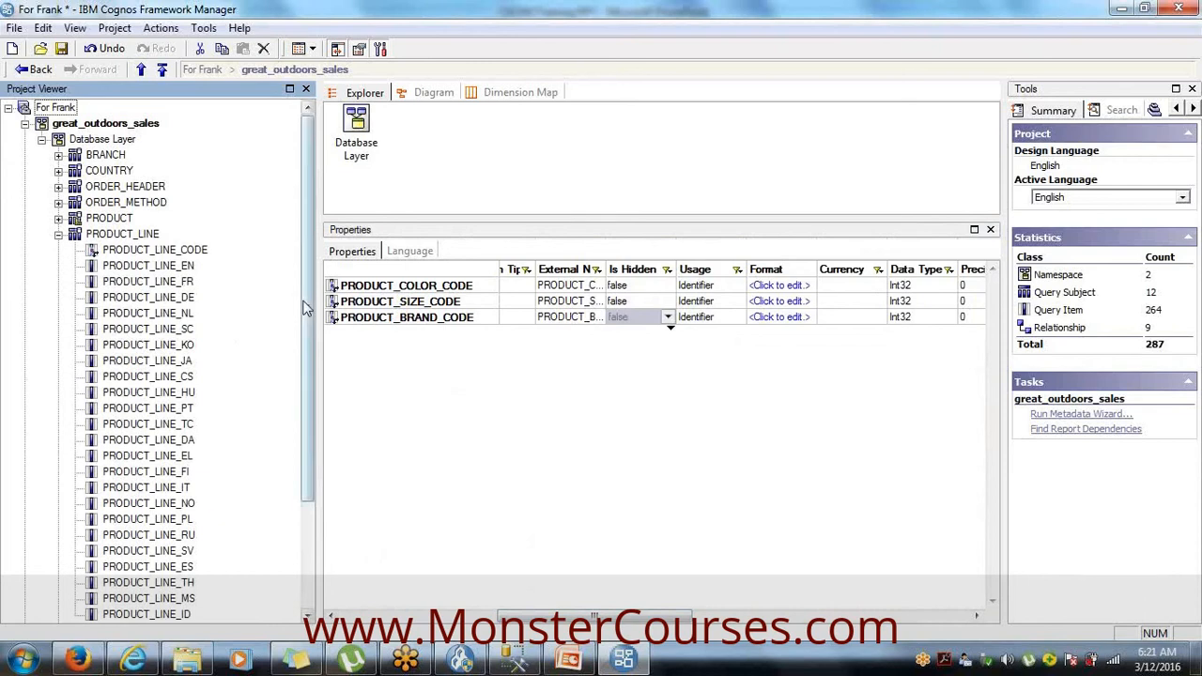
scroll(304, 308, down, 2)
scroll(303, 308, up, 2)
click(58, 234)
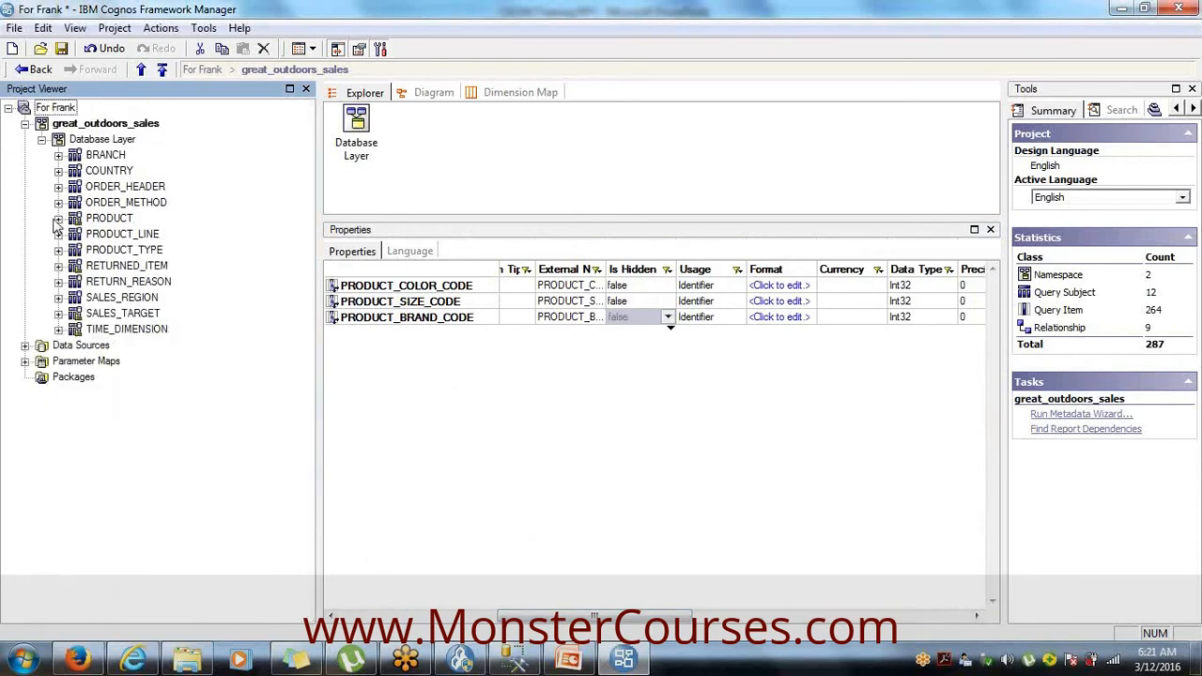
click(58, 250)
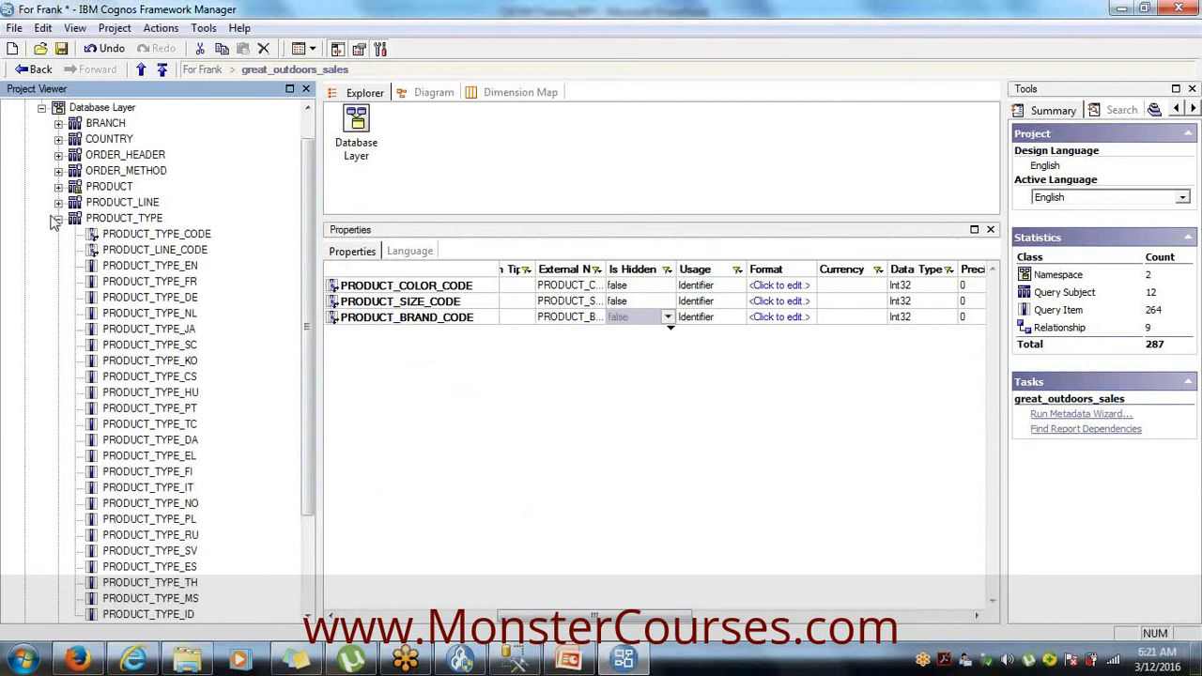
click(58, 219)
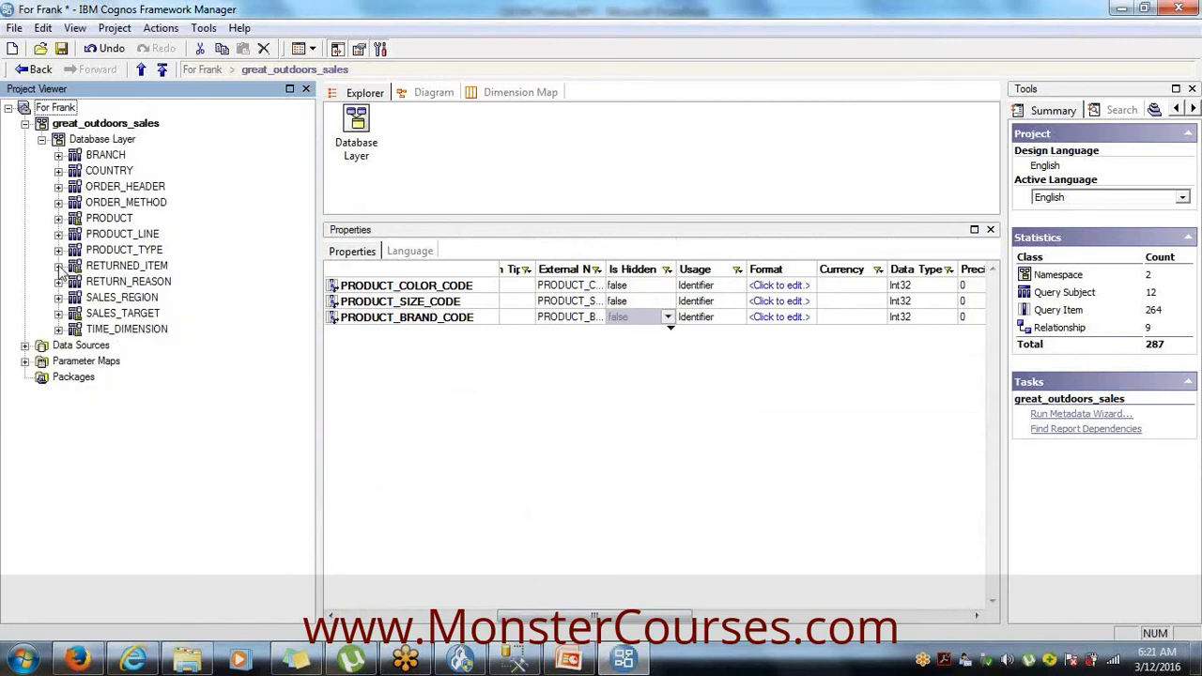
- Expand RETURNED_ITEM and review the properties of ORDER_DETAIL_CODE, FOLLOW_UP_CODE and ASSIGNED_TO
click(58, 266)
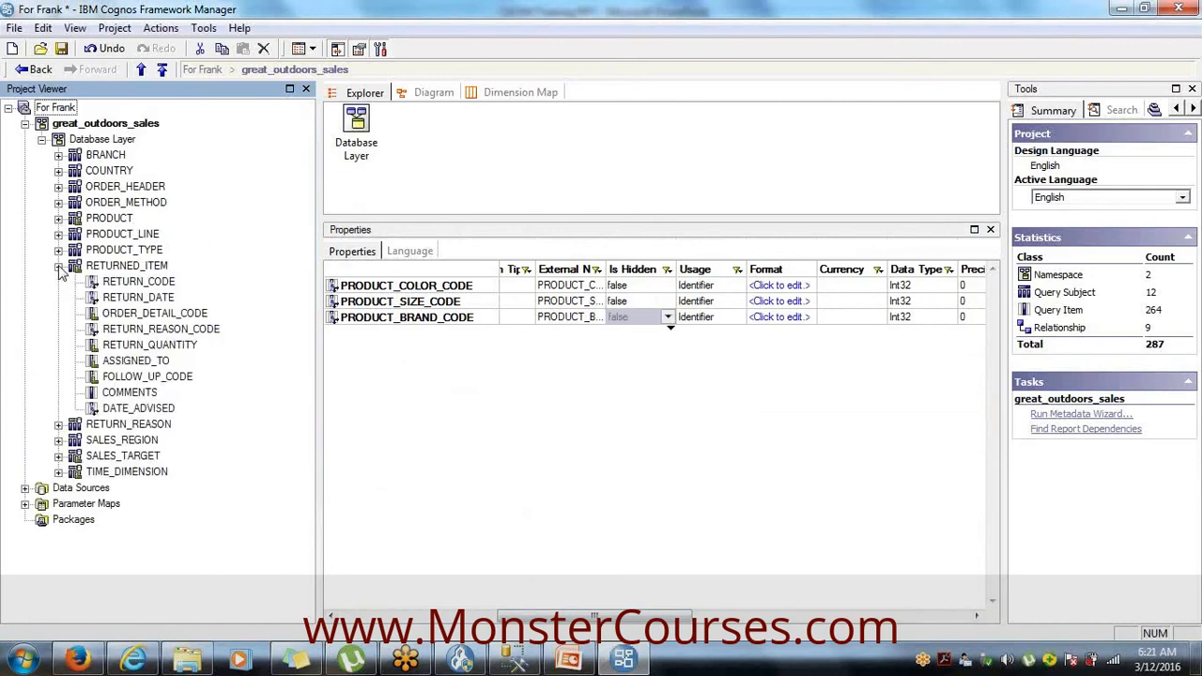
click(152, 314)
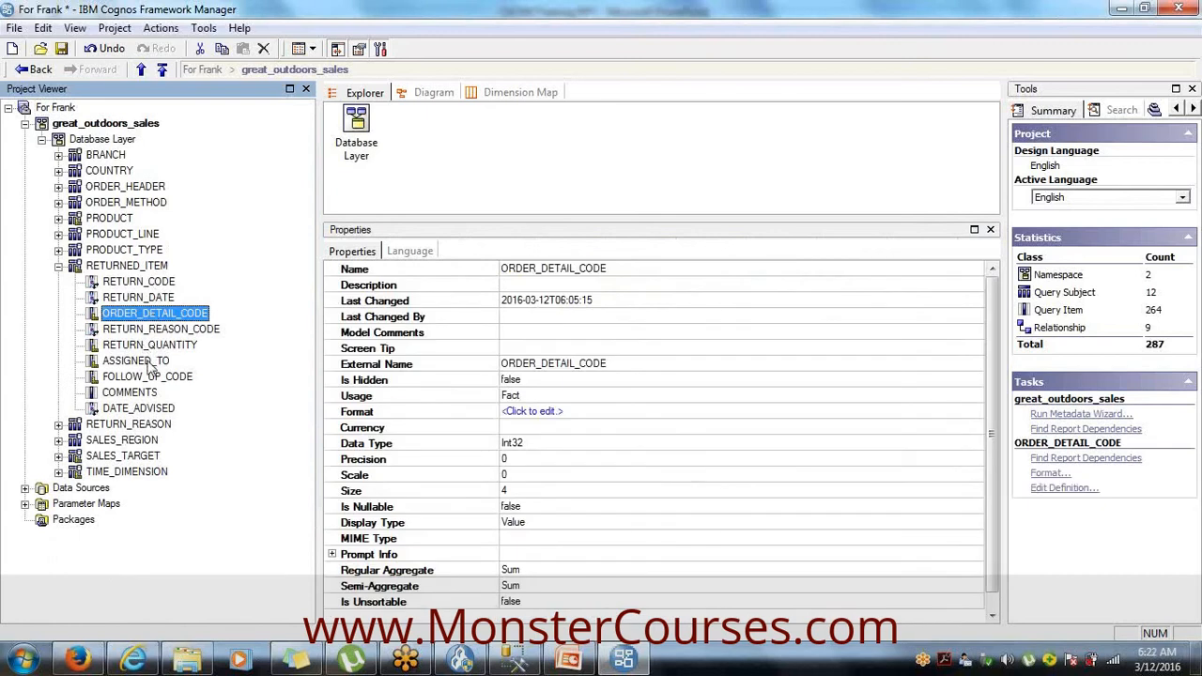
ctrl+click(148, 377)
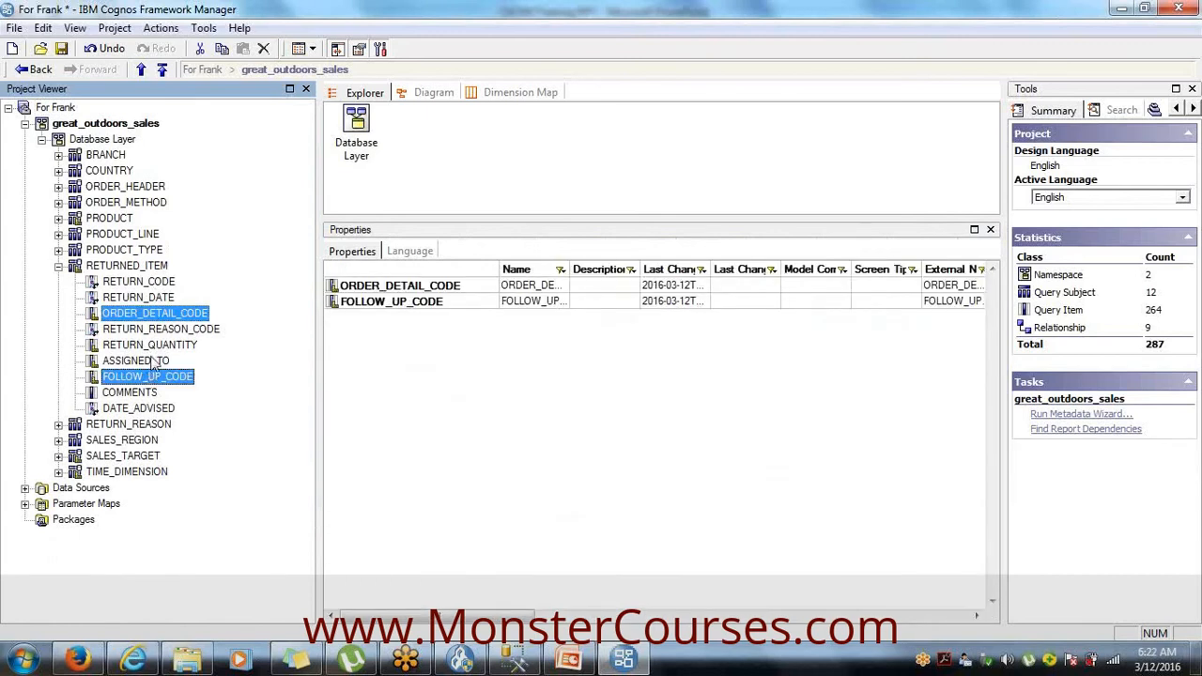
click(155, 364)
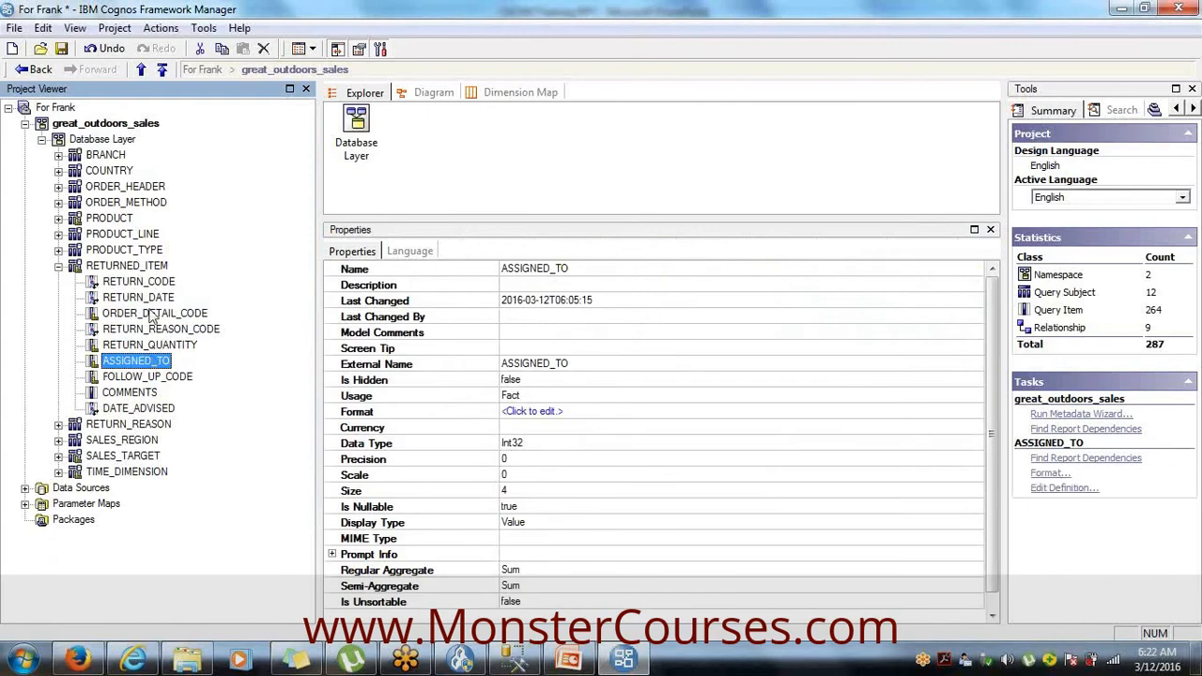
- Test the RETURNED_ITEM query subject with sample data, examine its rightmost columns, and close the results
click(122, 267)
right_click(122, 267)
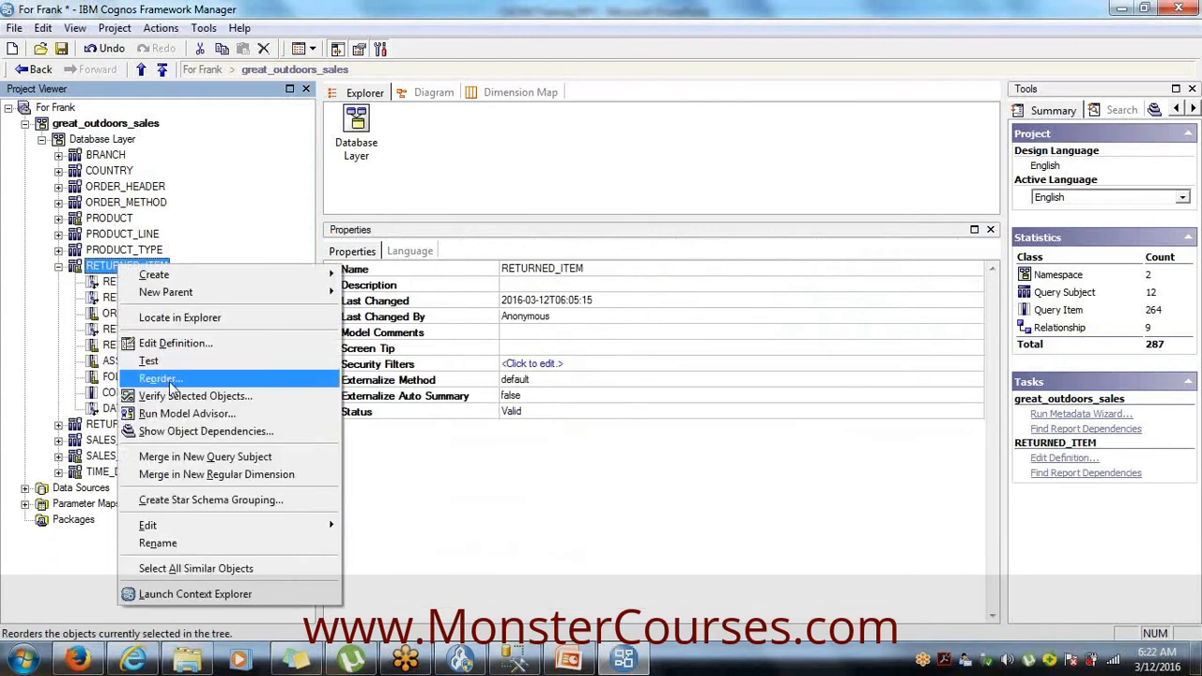
click(170, 370)
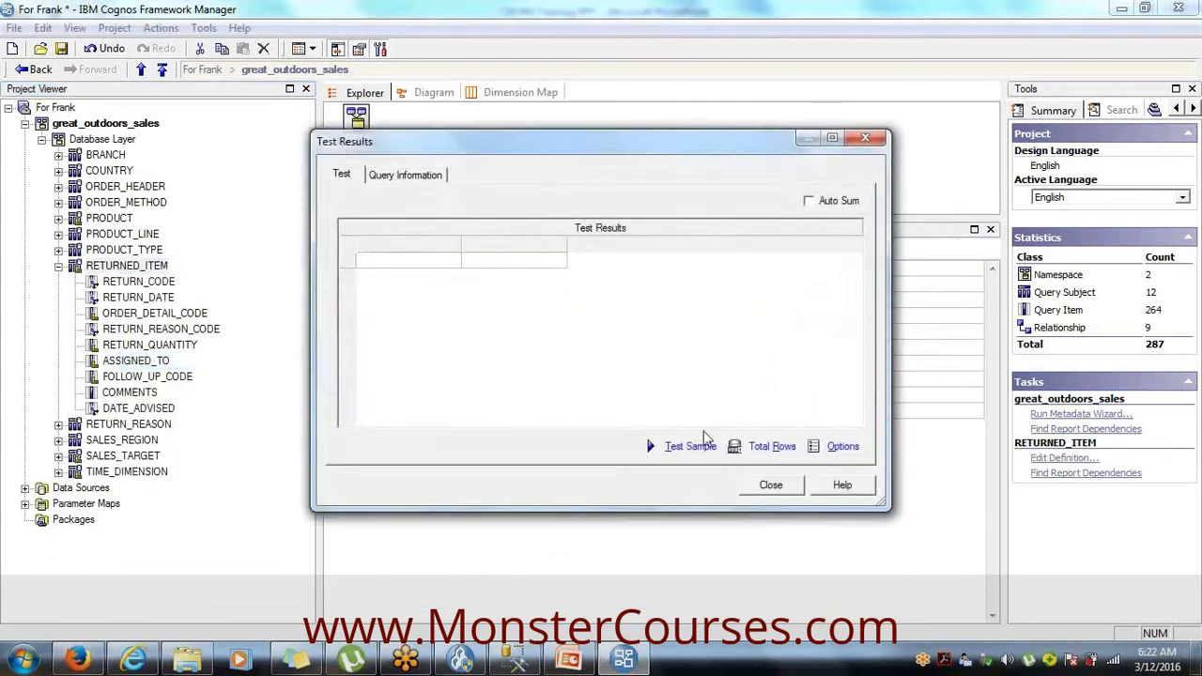
click(690, 445)
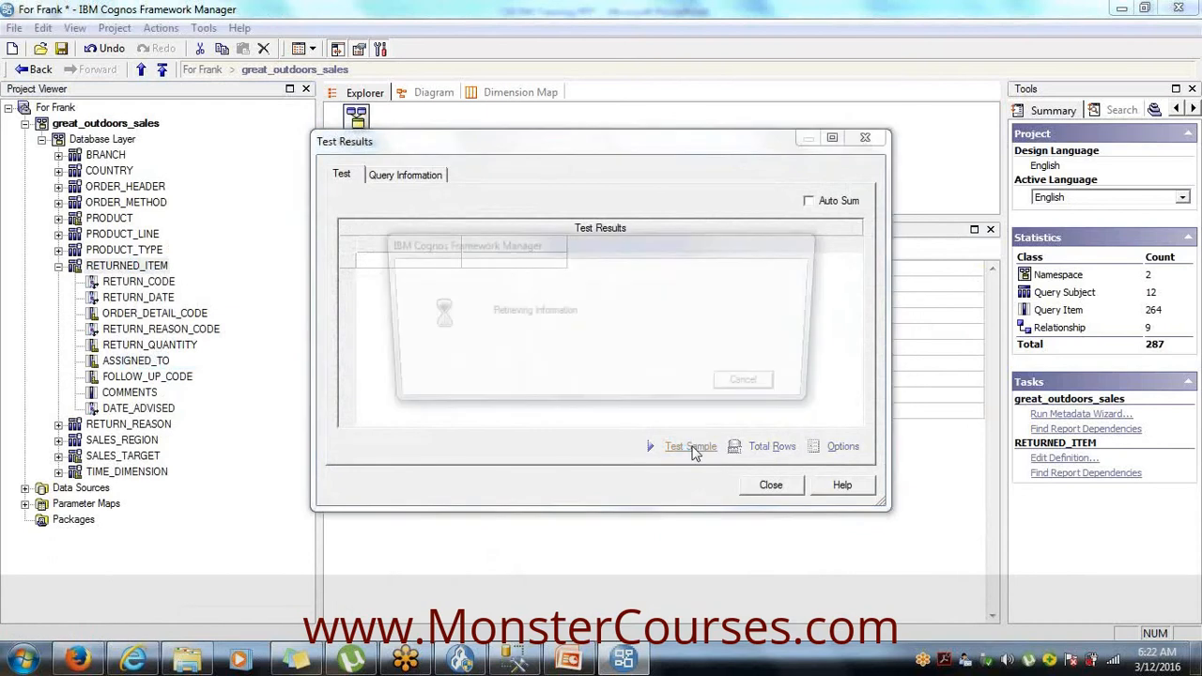
drag(596, 420, 818, 422)
drag(855, 273, 859, 182)
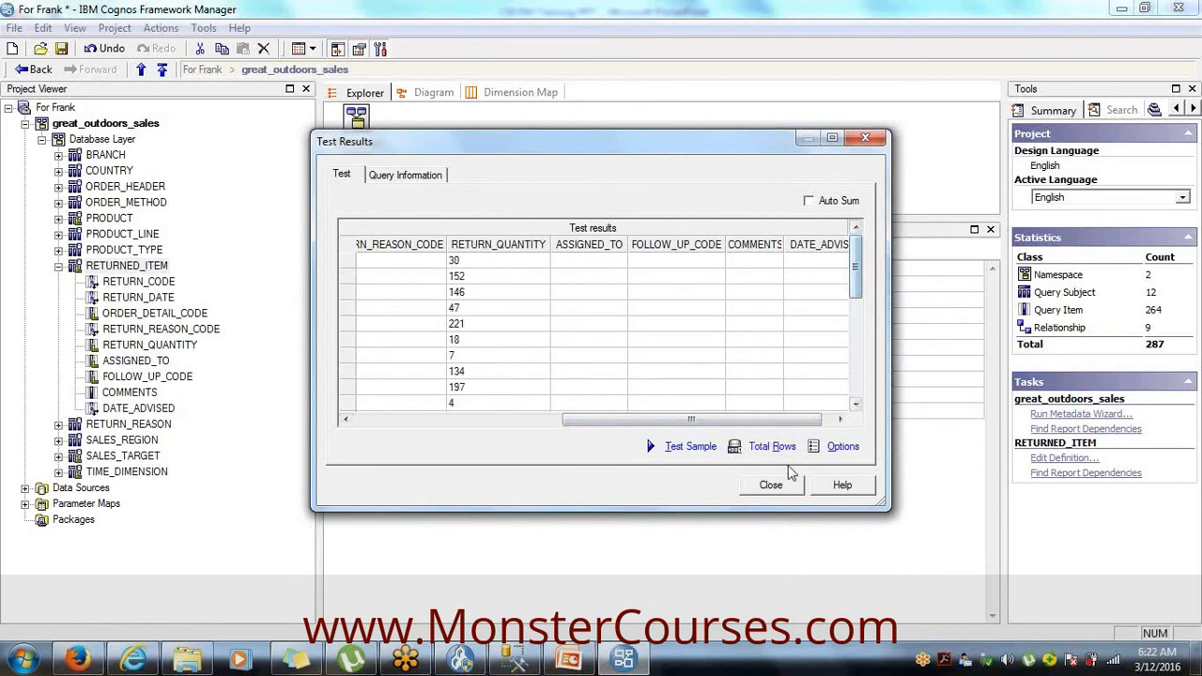
click(769, 488)
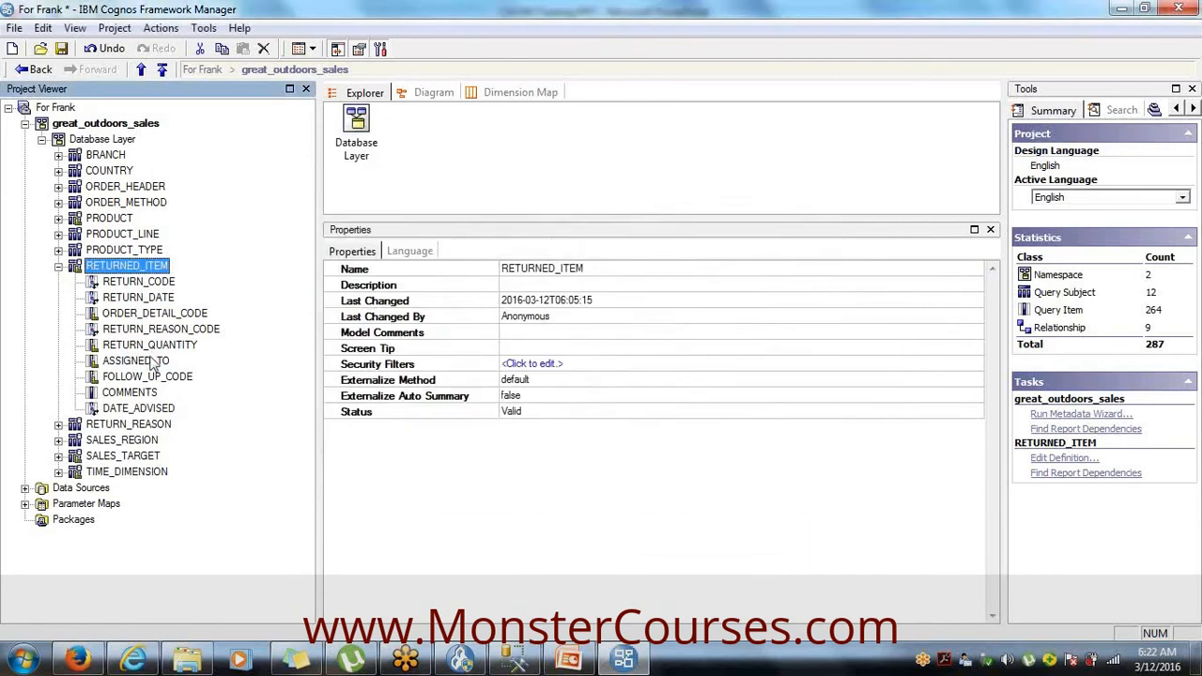
- Set the Usage of ASSIGNED_TO in RETURNED_ITEM to Attribute
click(141, 361)
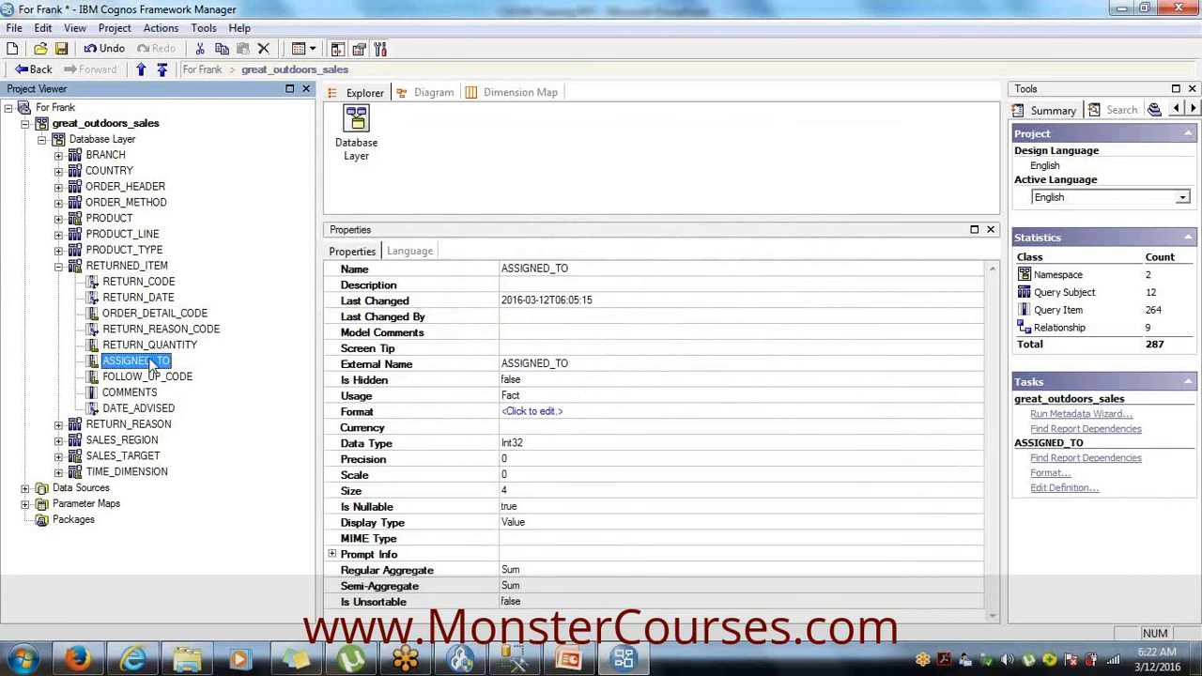
ctrl+click(145, 376)
click(144, 363)
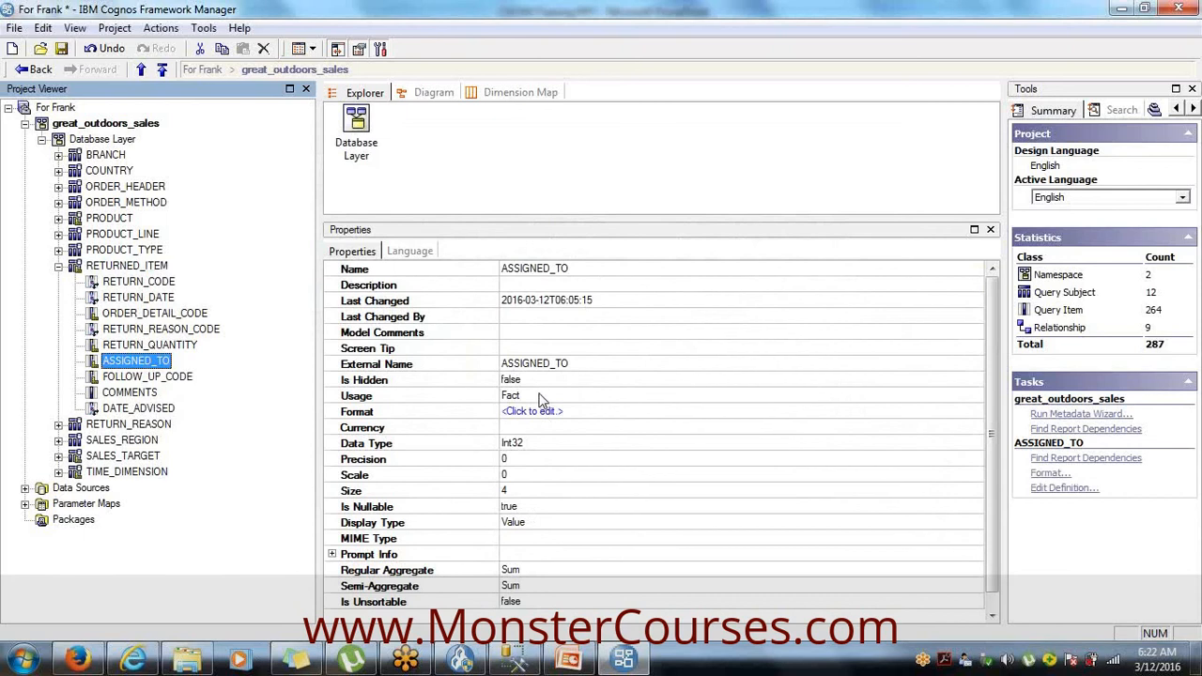
click(571, 392)
click(975, 395)
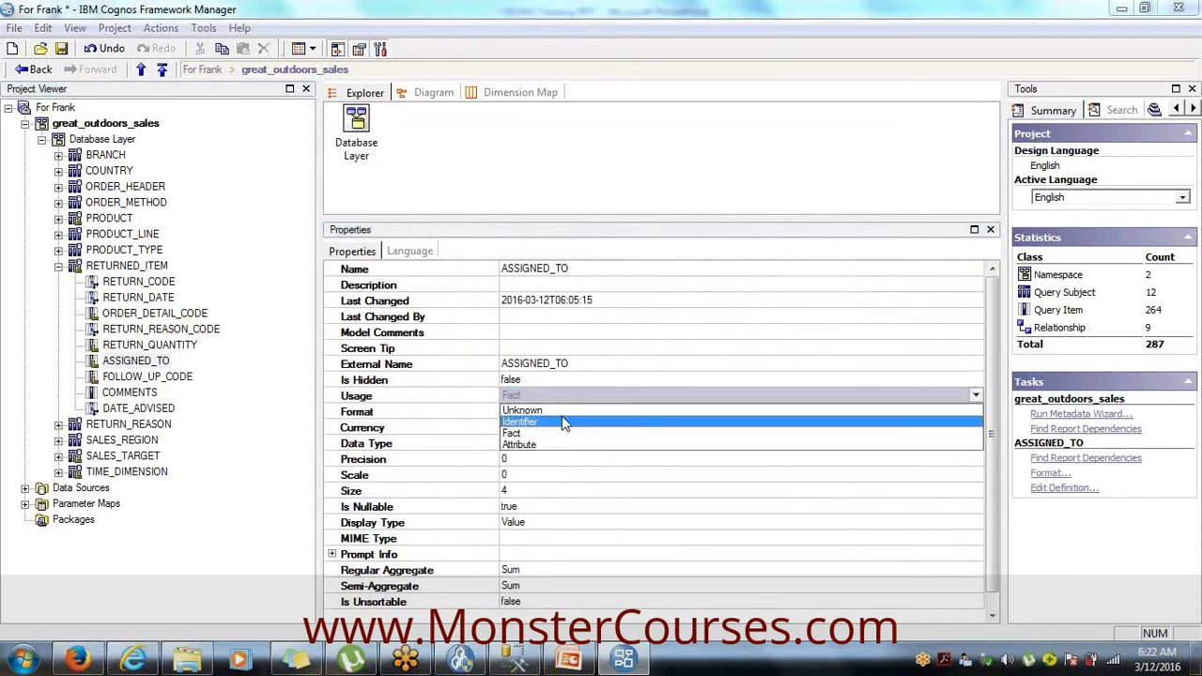
click(542, 444)
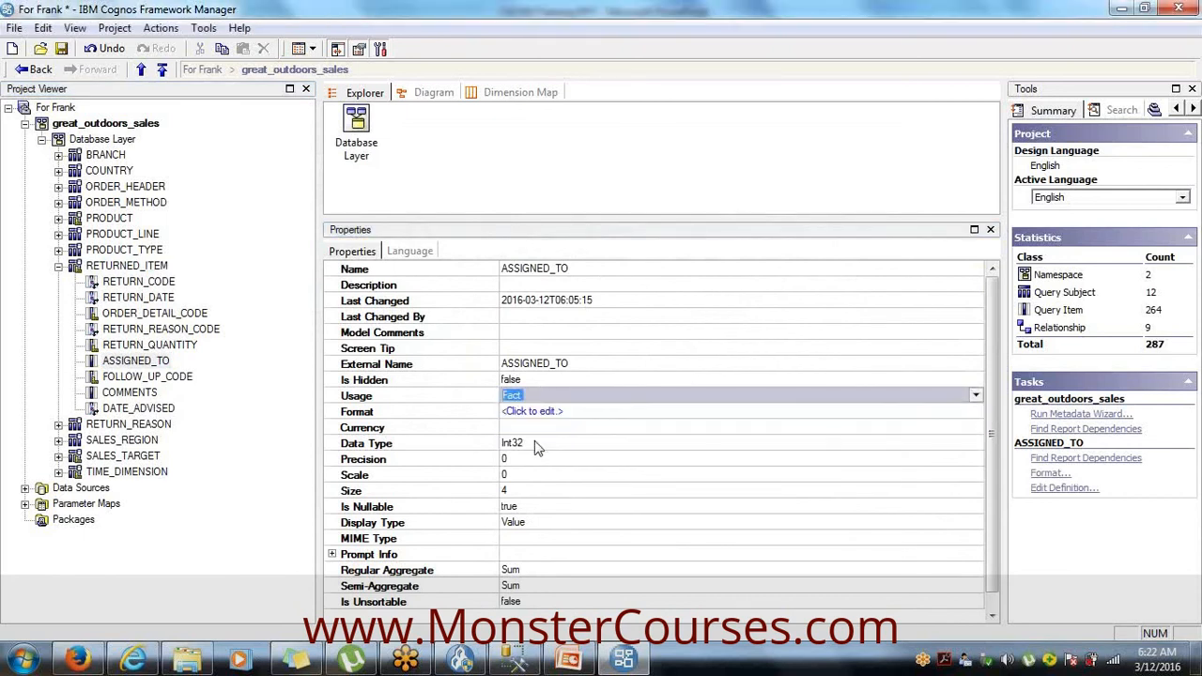
- Set the Usage of FOLLOW_UP_CODE in RETURNED_ITEM to Identifier
click(150, 376)
click(574, 395)
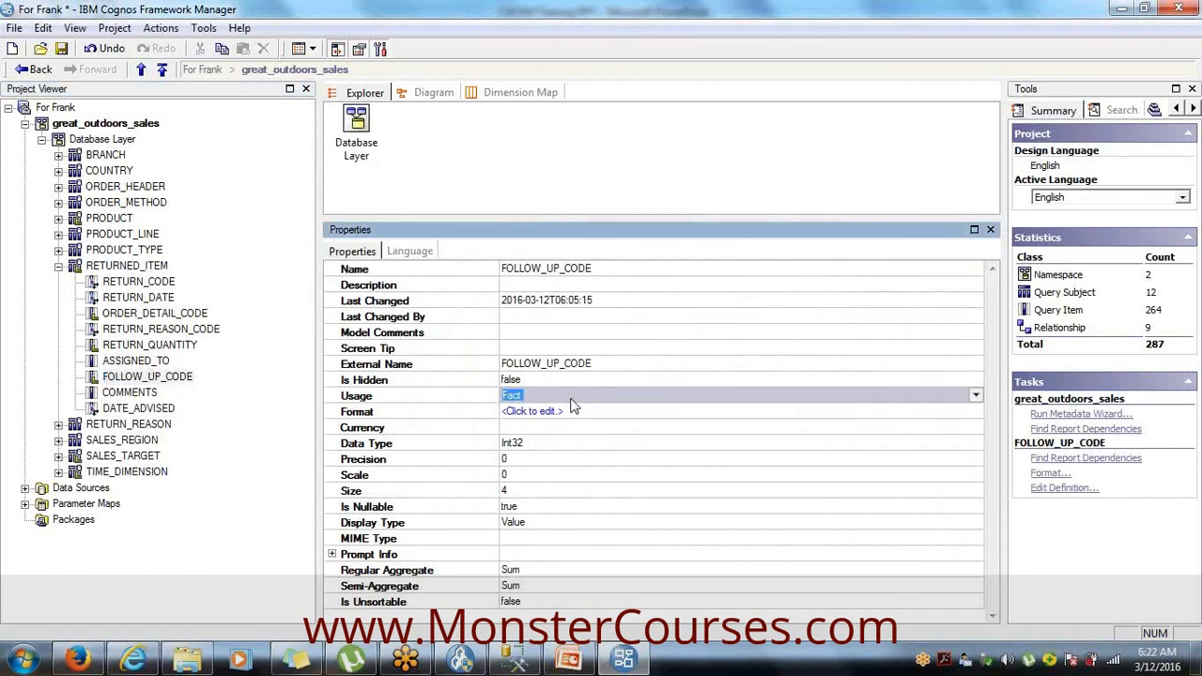
click(975, 396)
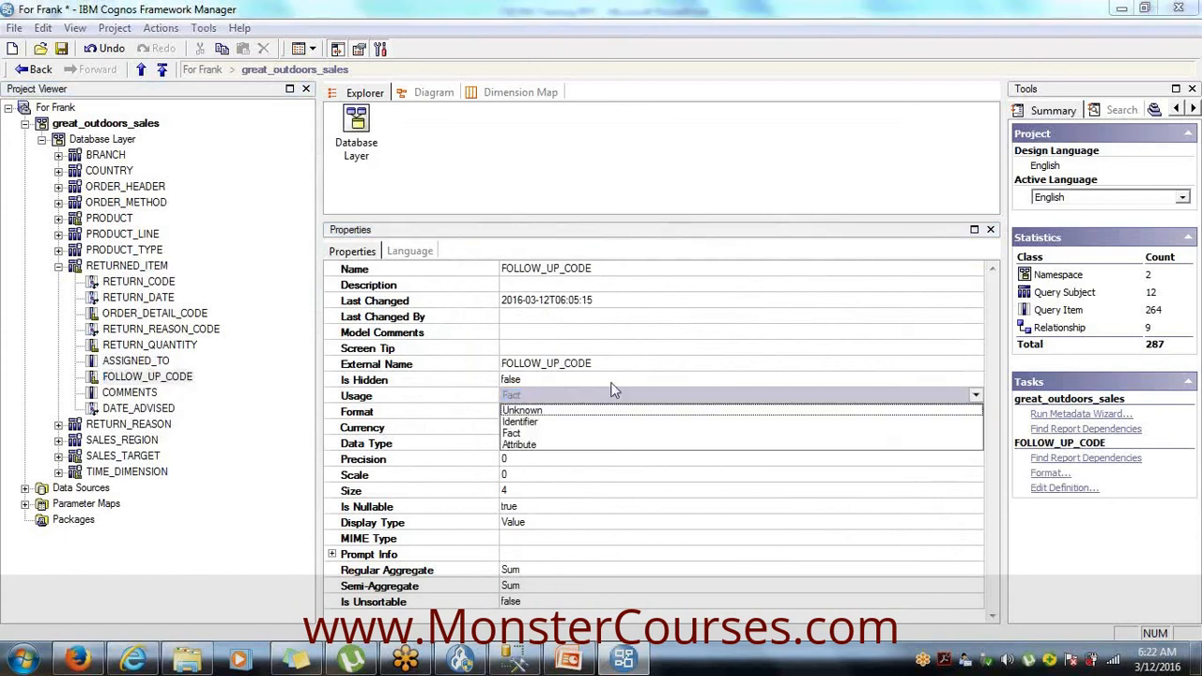
click(537, 424)
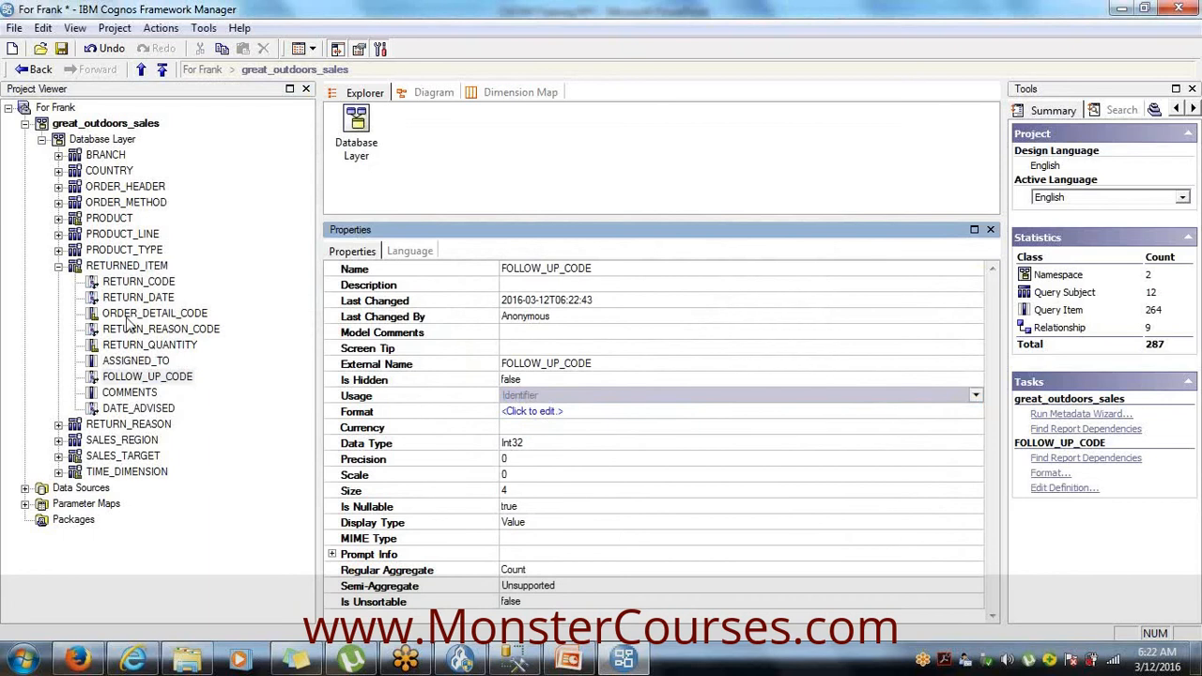
click(58, 267)
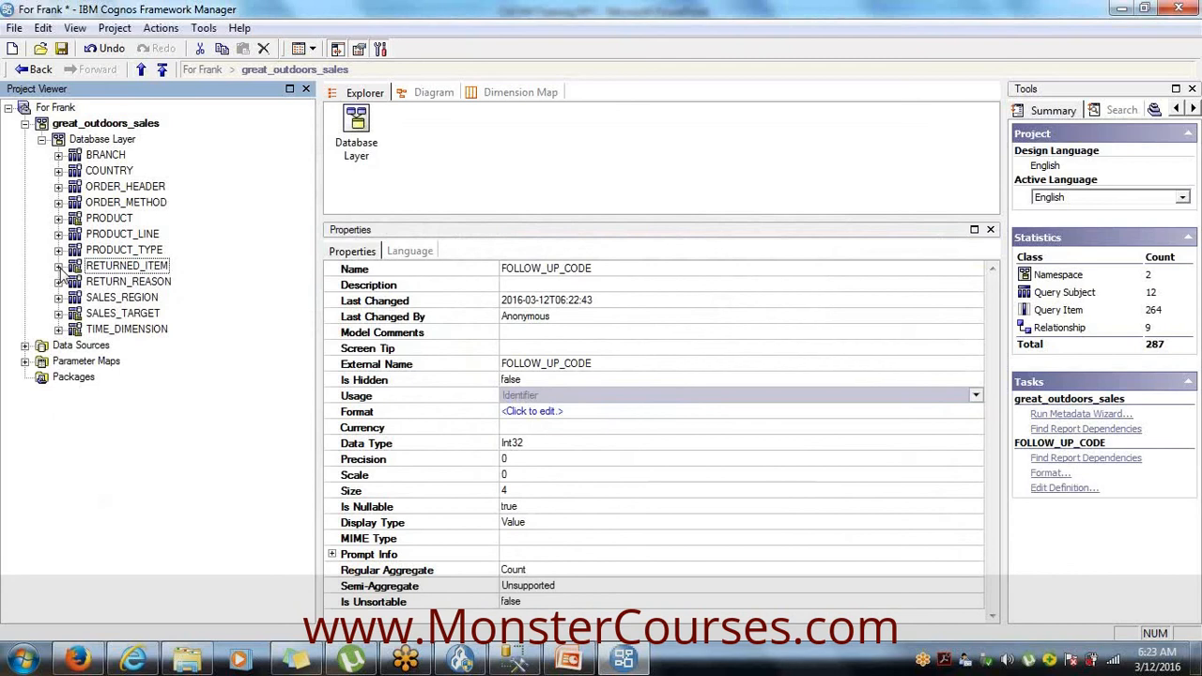
click(59, 267)
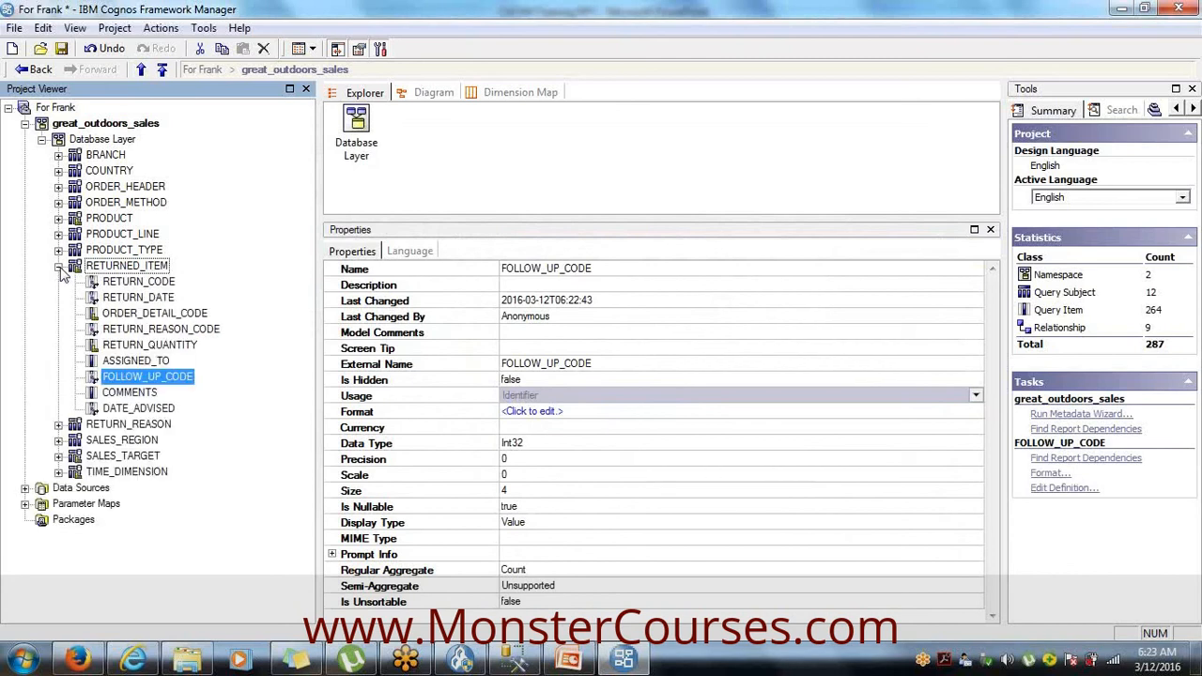
click(58, 267)
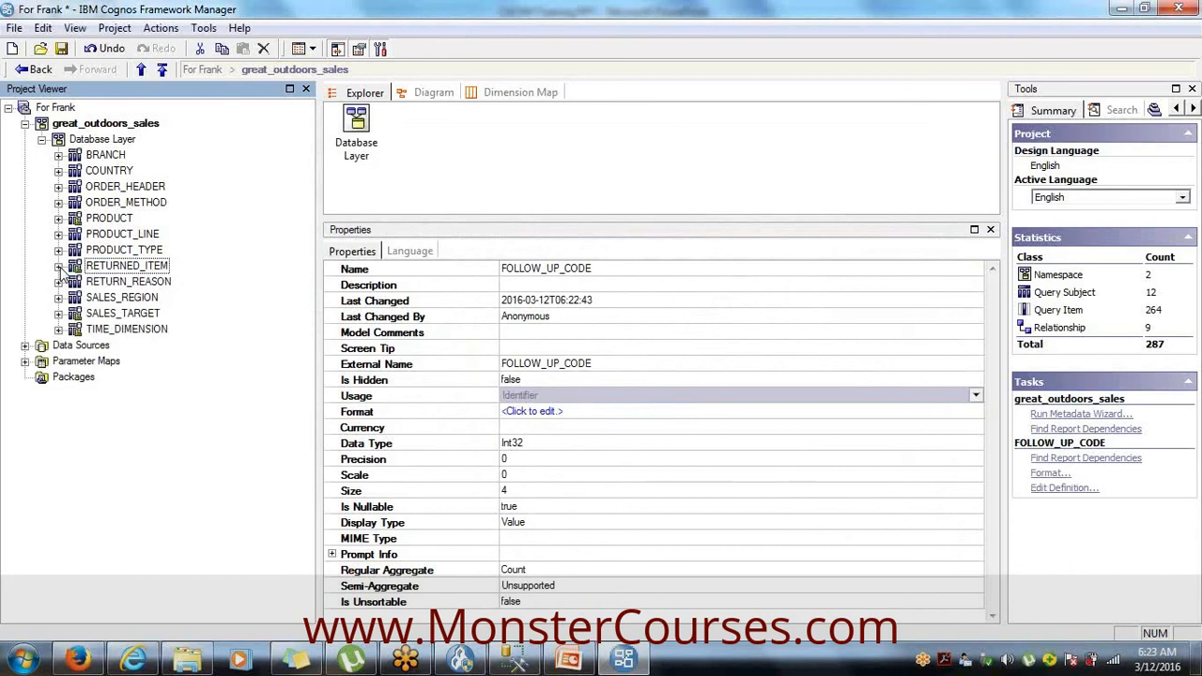
click(58, 266)
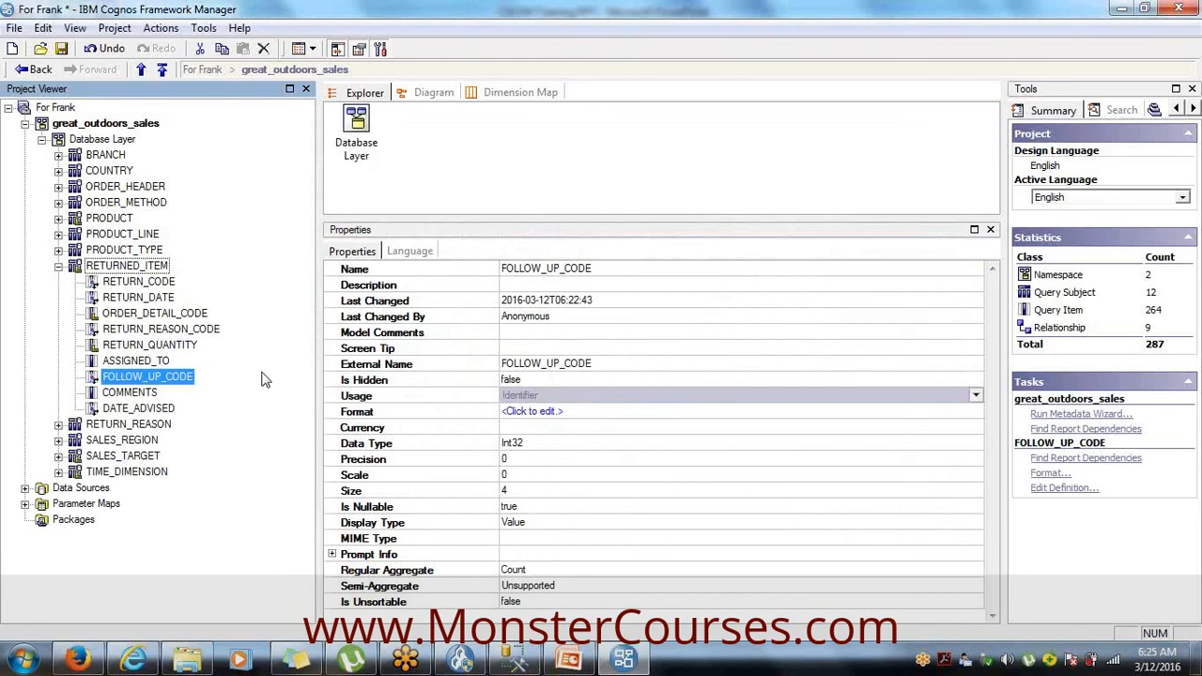
click(593, 417)
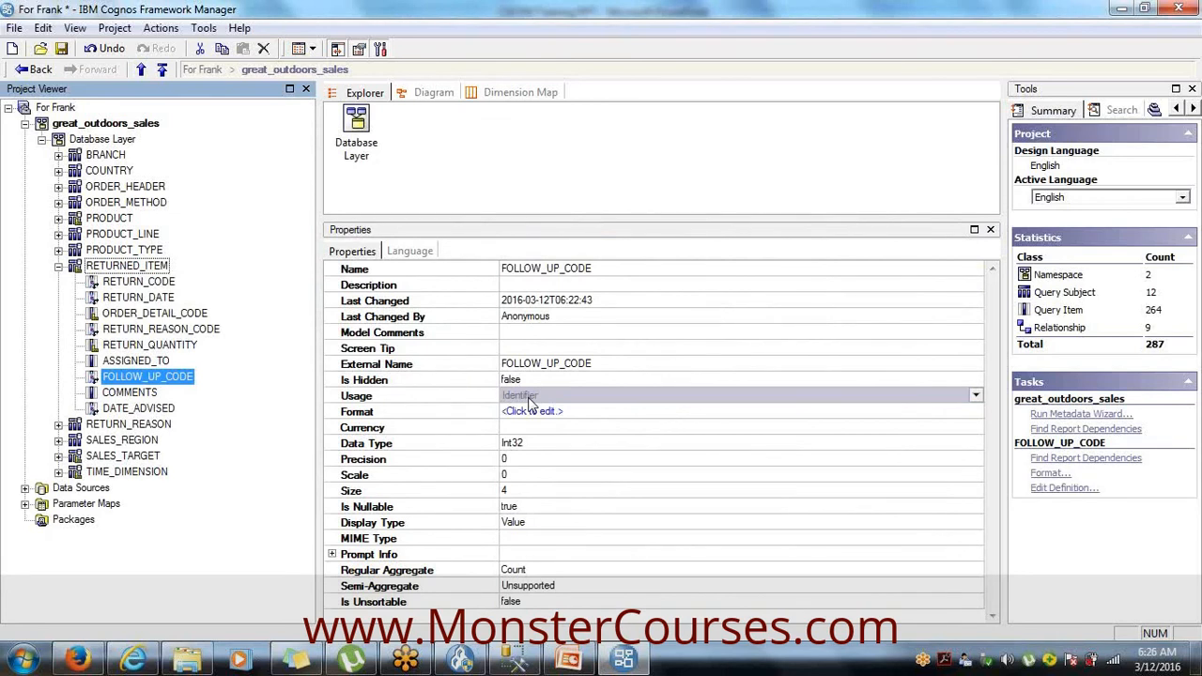
click(172, 381)
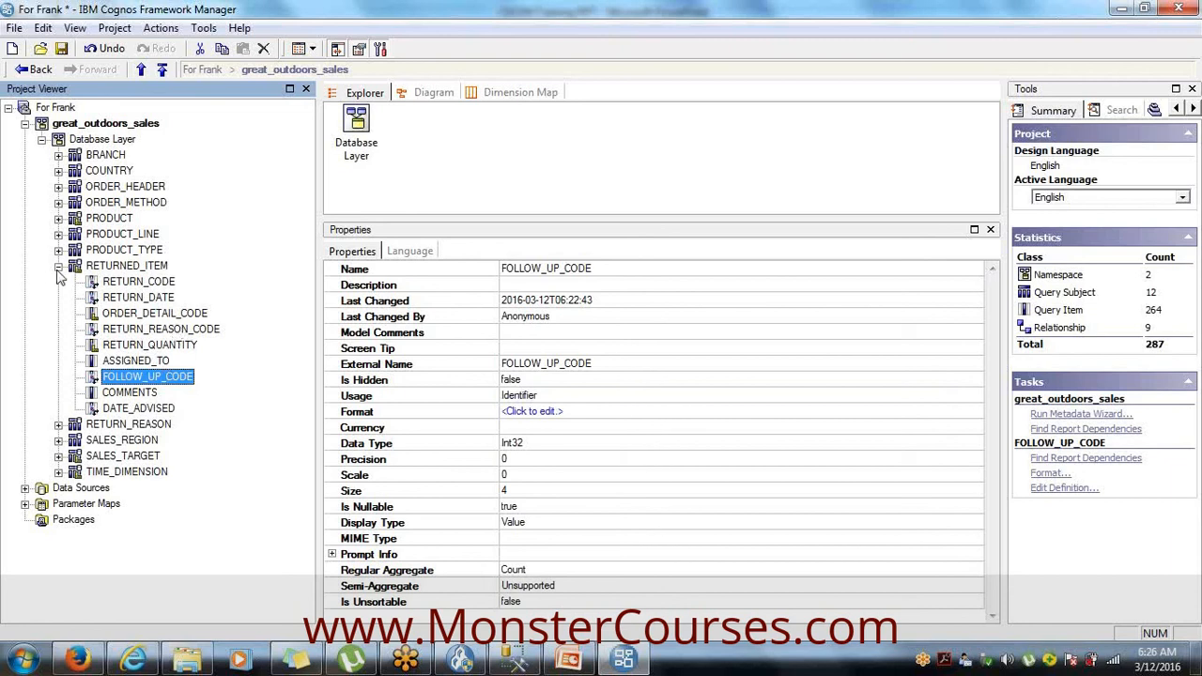
- Set the Usage of ORDER_DETAIL_CODE in RETURNED_ITEM to Identifier, and collapse the query subject
click(146, 319)
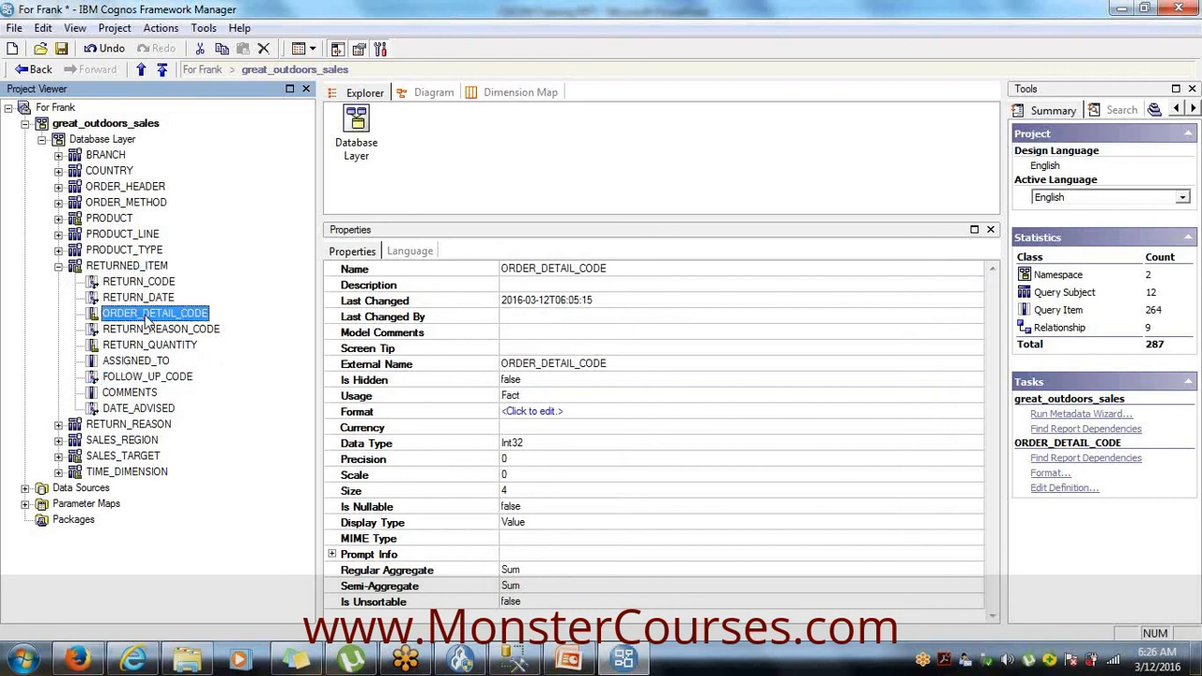
click(595, 398)
key(i)
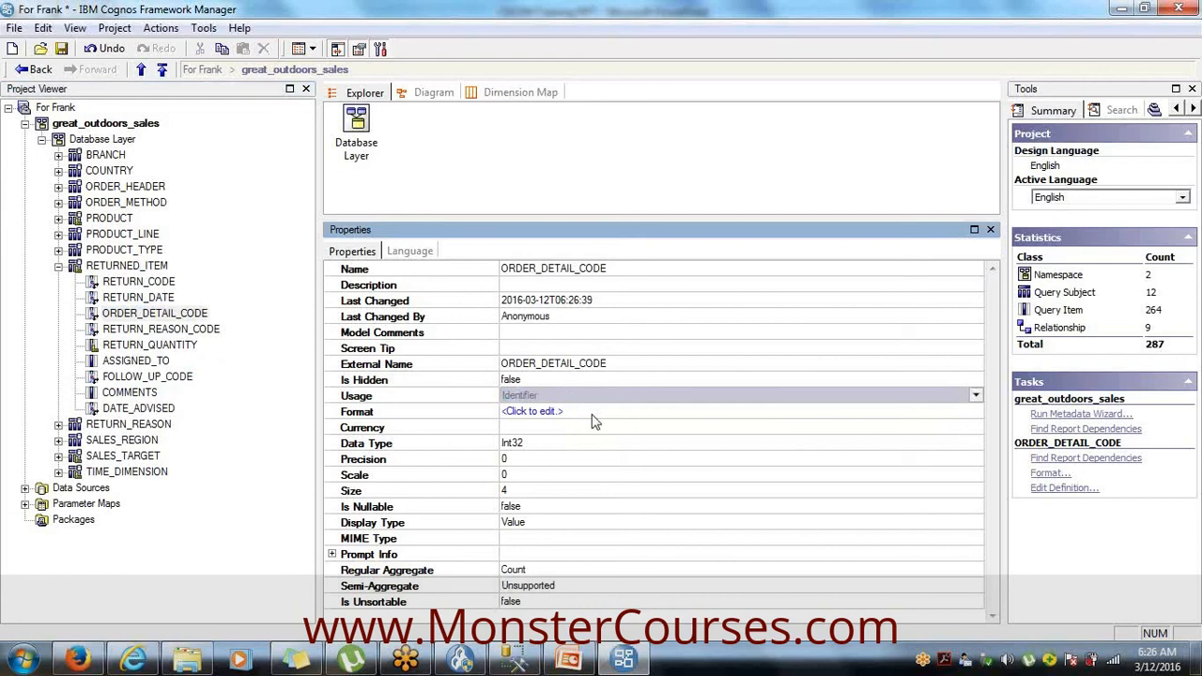
click(595, 411)
click(57, 266)
- Examine the query items of RETURN_REASON, SALES_REGION and SALES_TARGET, collapsing each query subject after its review
click(58, 282)
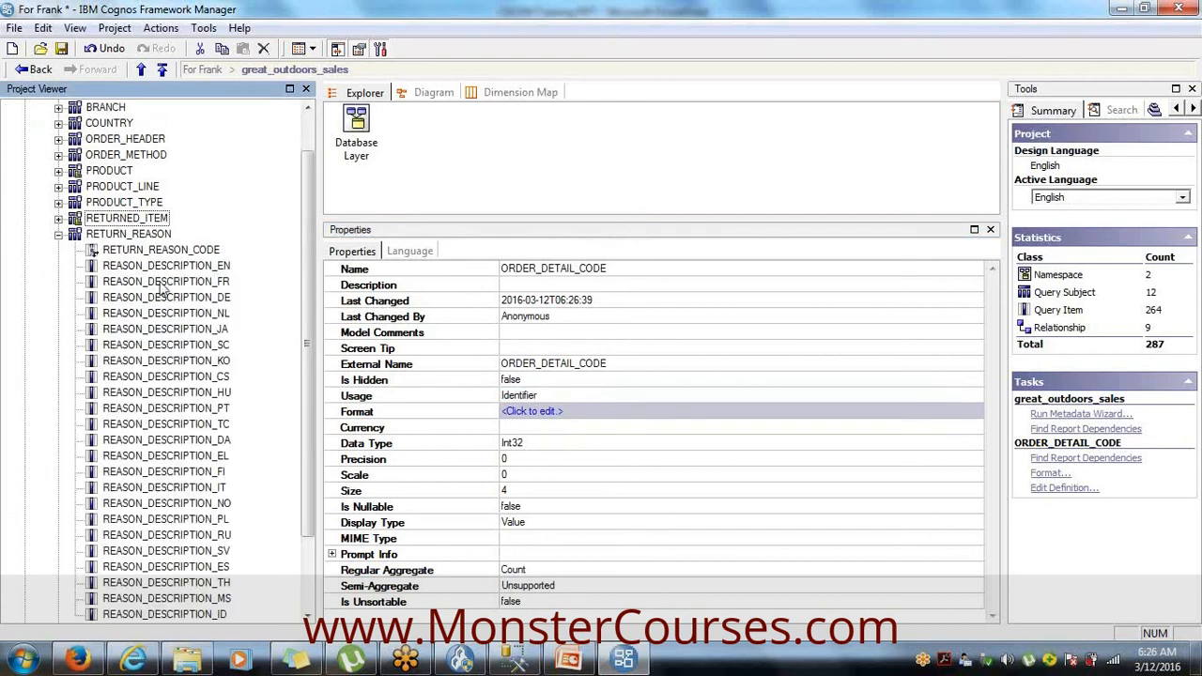
click(59, 237)
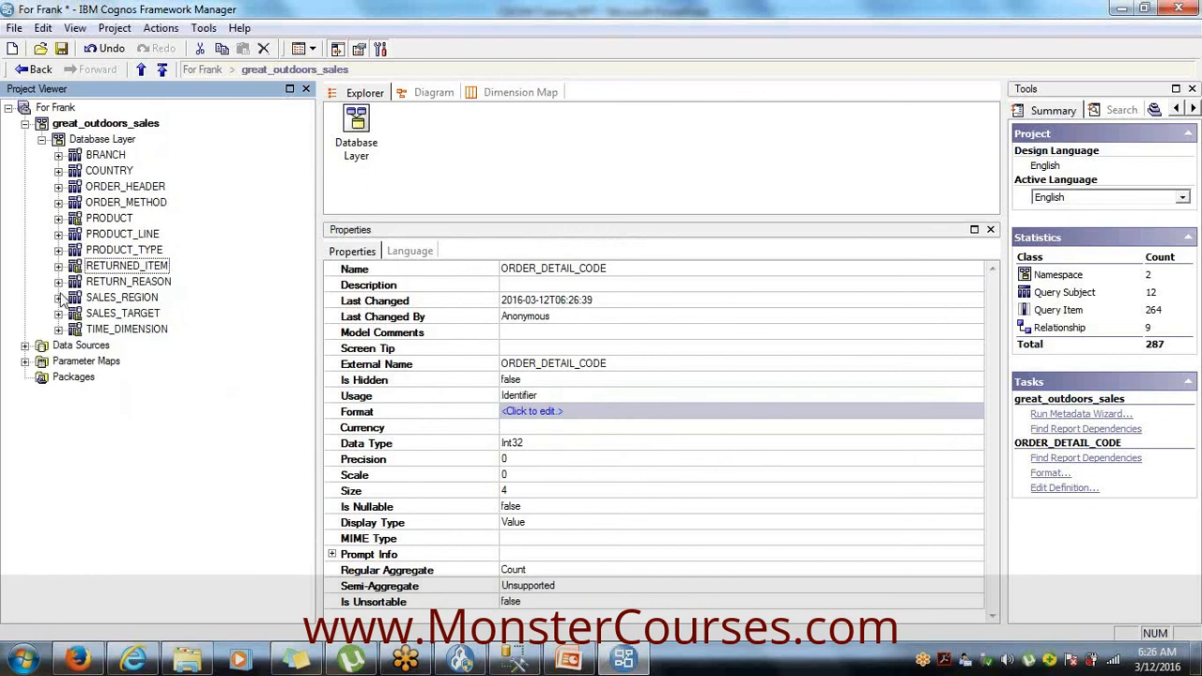
click(58, 298)
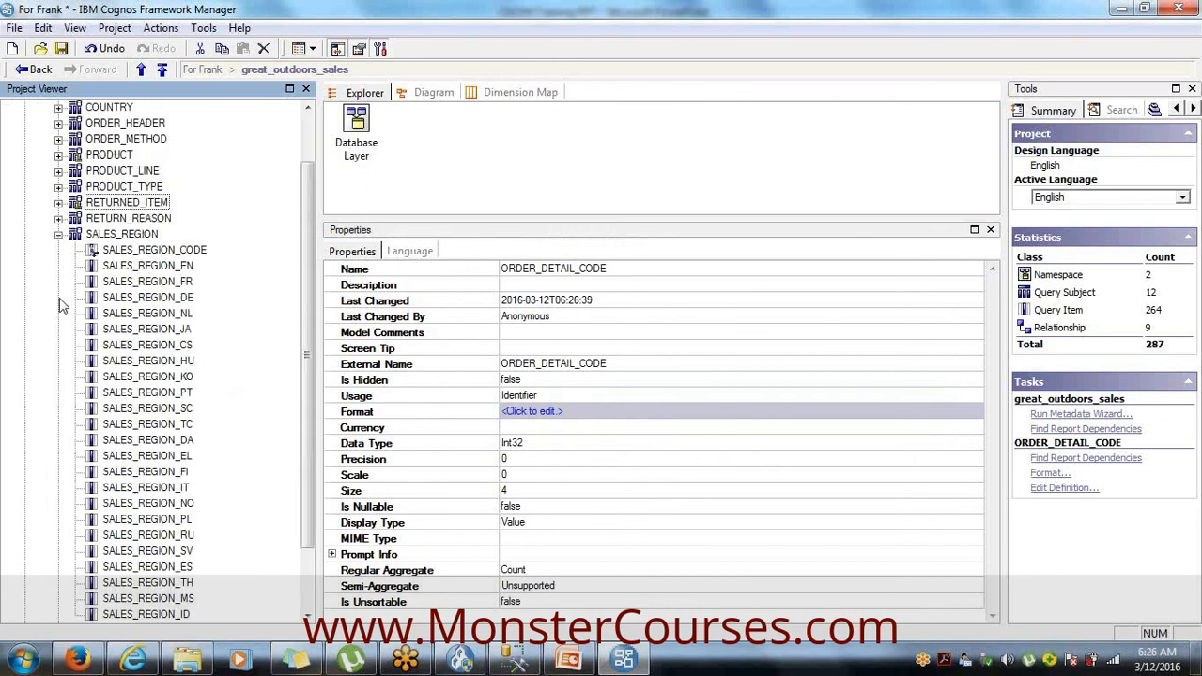
click(58, 234)
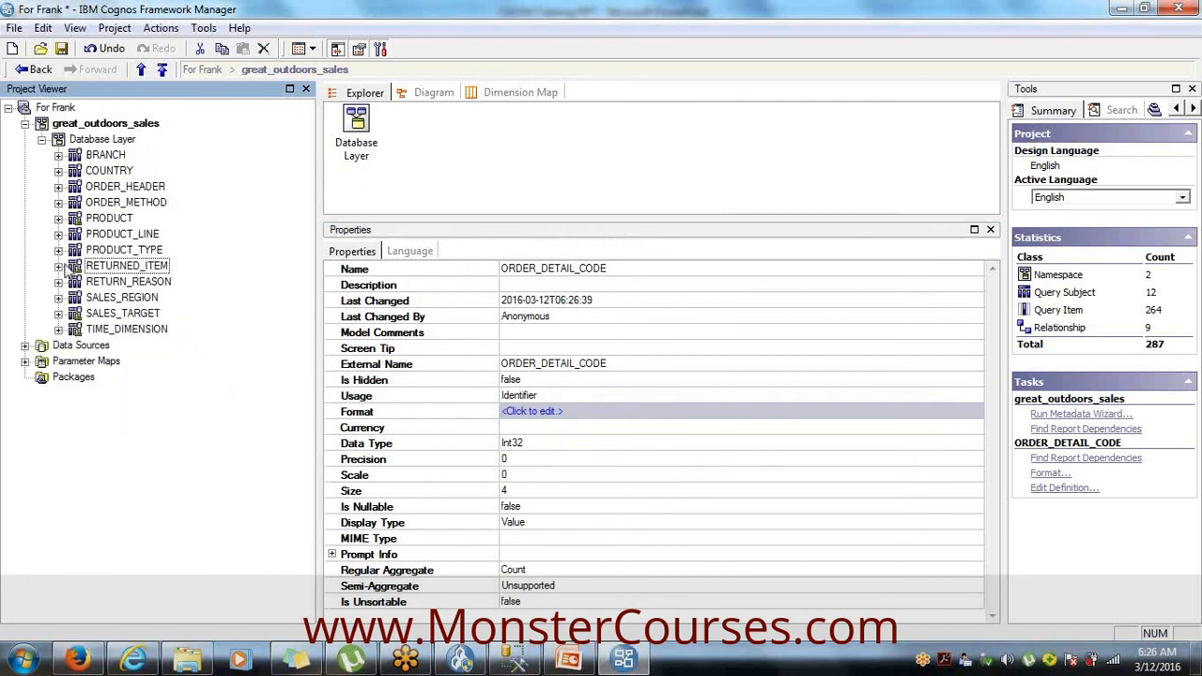
click(59, 314)
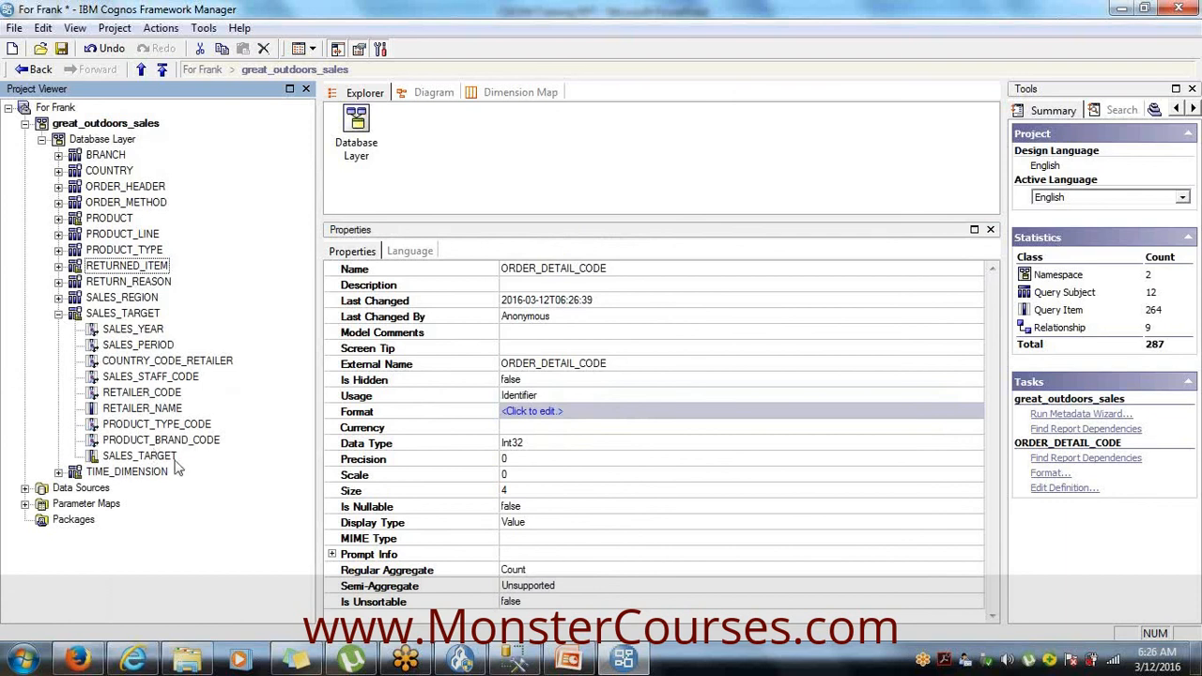
click(59, 314)
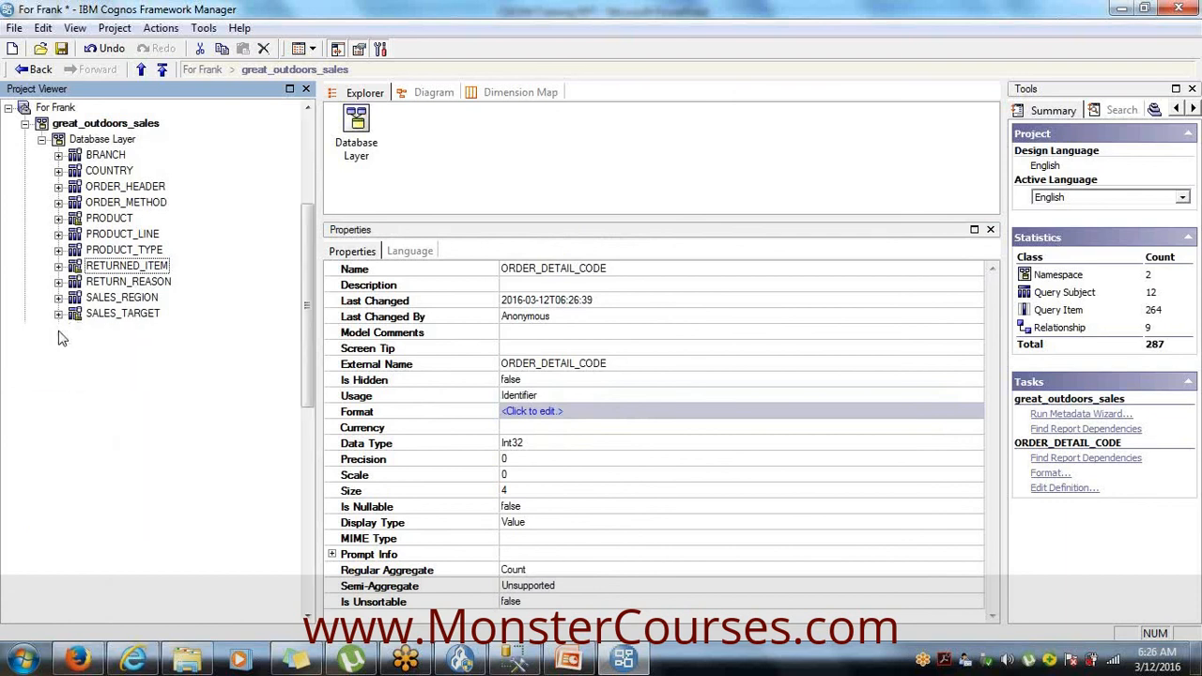
- In TIME_DIMENSION, show the properties of MONTH_KEY through WEEK_OF_YEAR together and set MONTH_KEY's Usage to Attribute
click(58, 331)
click(150, 156)
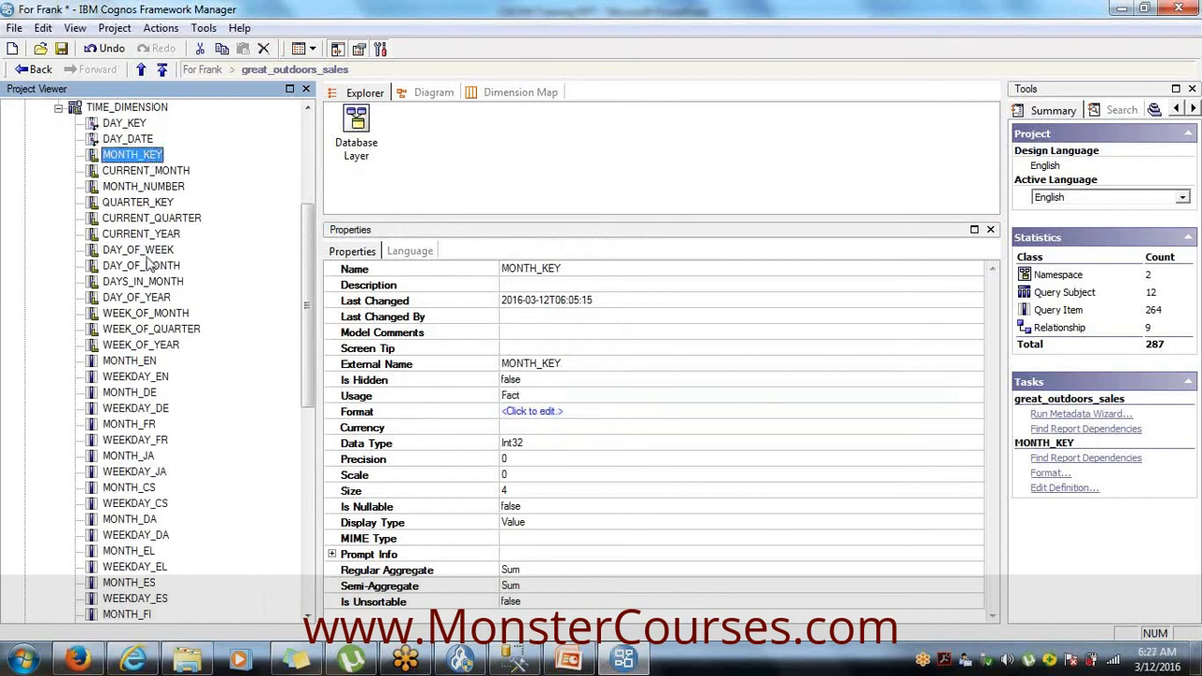
shift+click(146, 346)
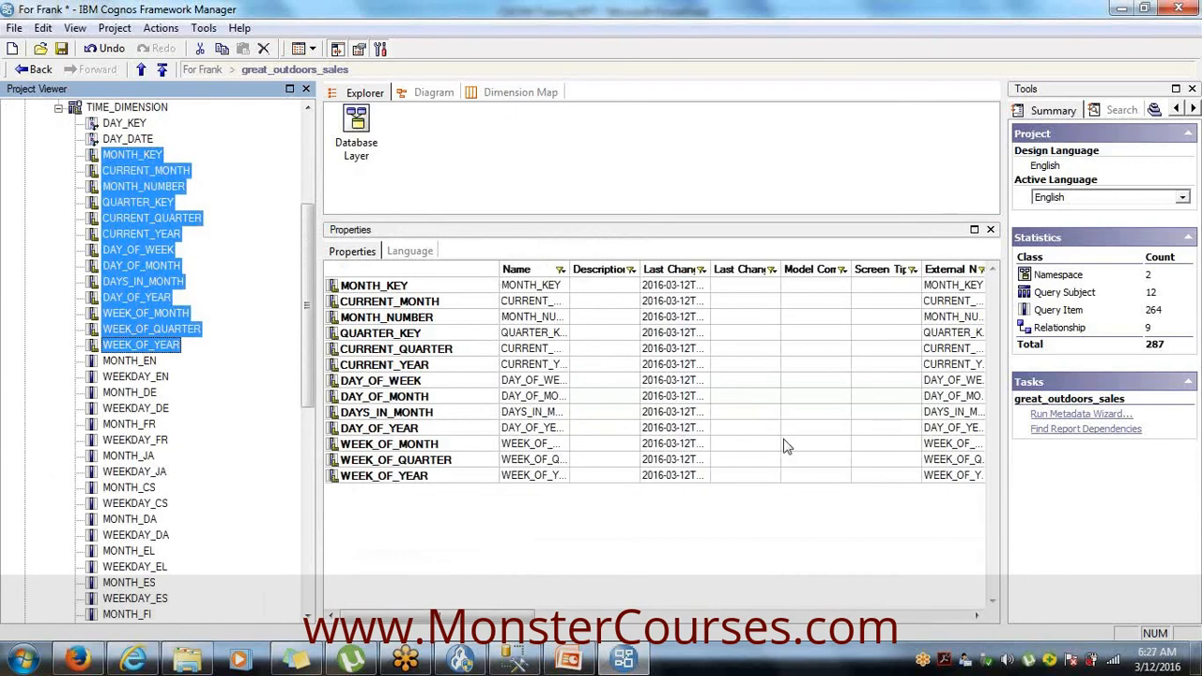
drag(505, 618, 666, 621)
click(690, 285)
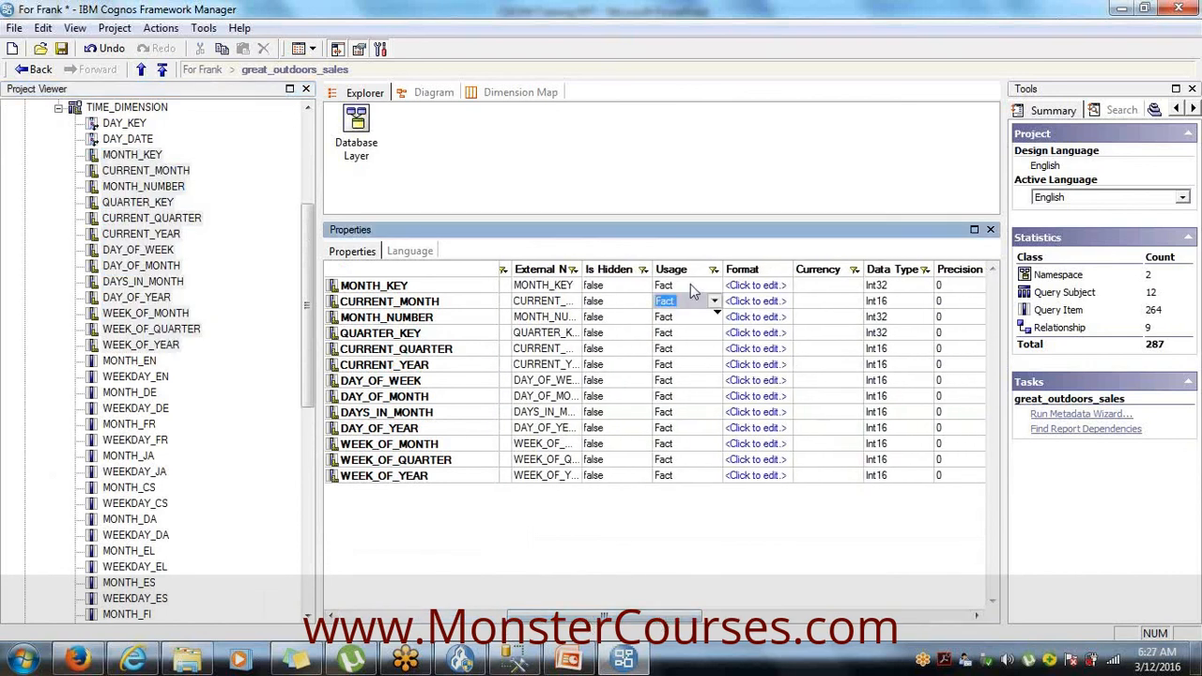
click(714, 287)
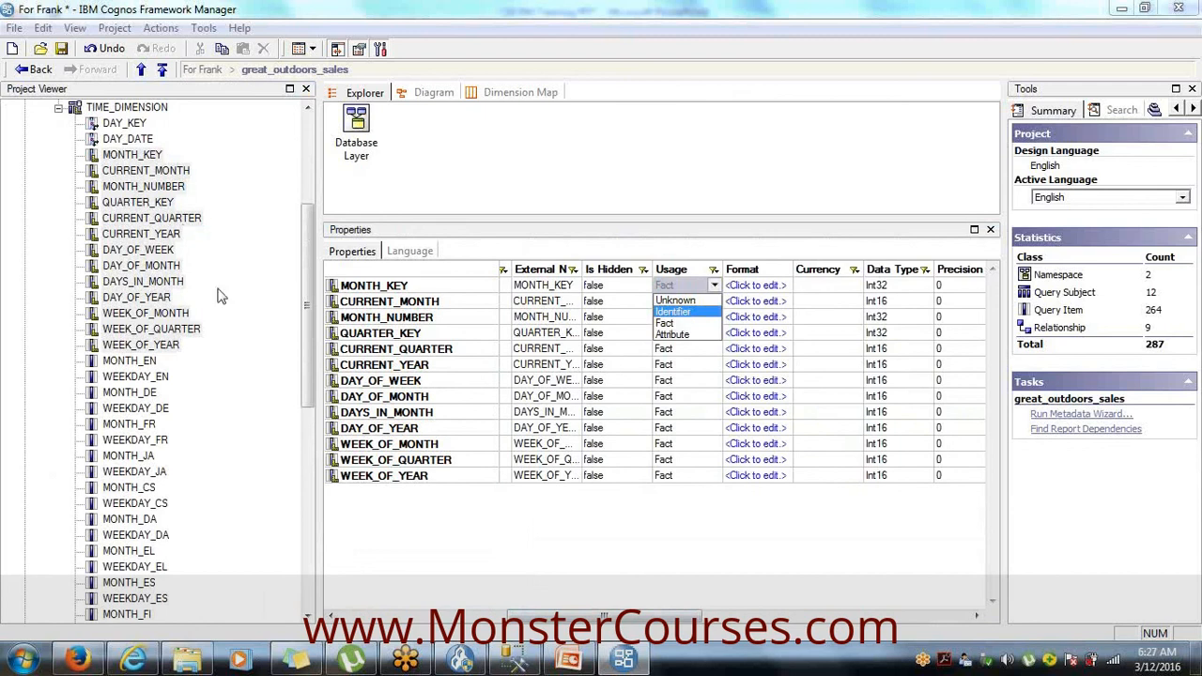
click(671, 336)
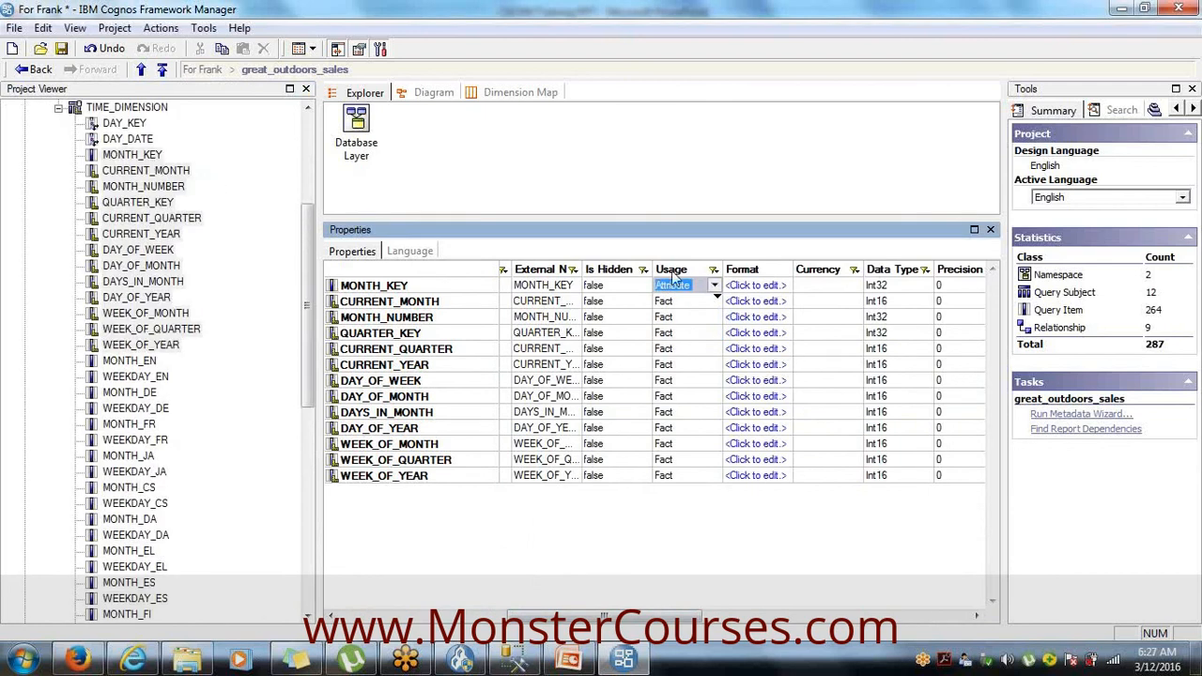
- Set the Usage of CURRENT_MONTH through WEEK_OF_YEAR in TIME_DIMENSION to Attribute as well, and collapse the query subject
drag(706, 291, 711, 475)
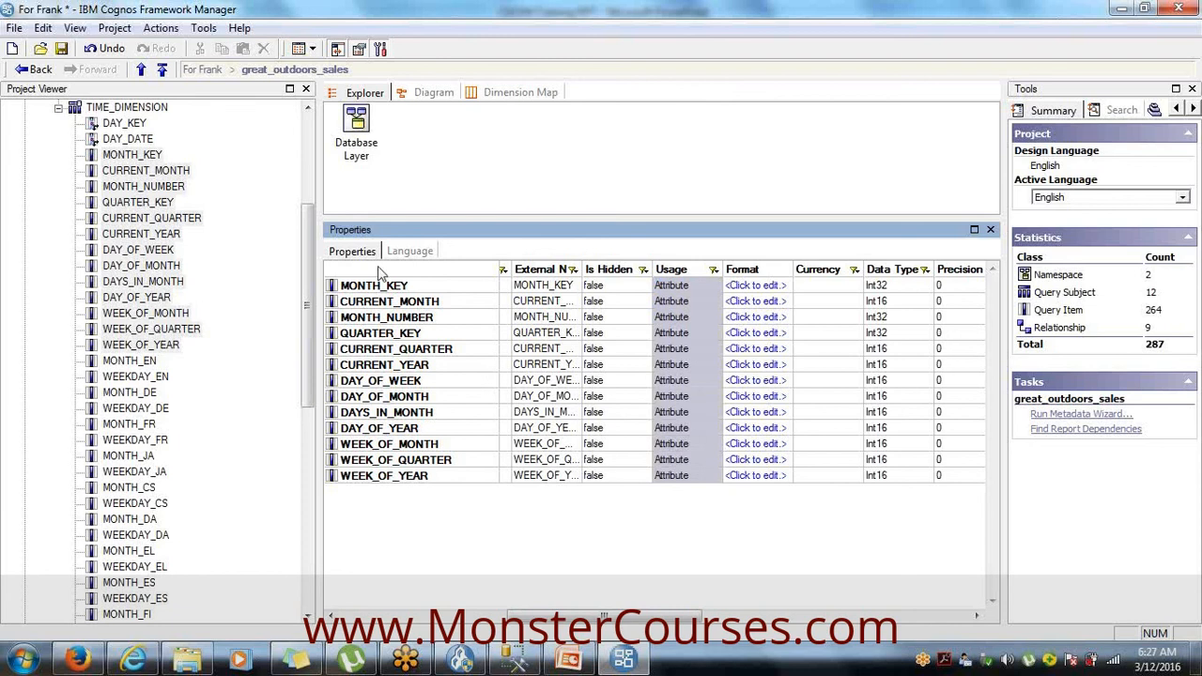
scroll(308, 282, up, 3)
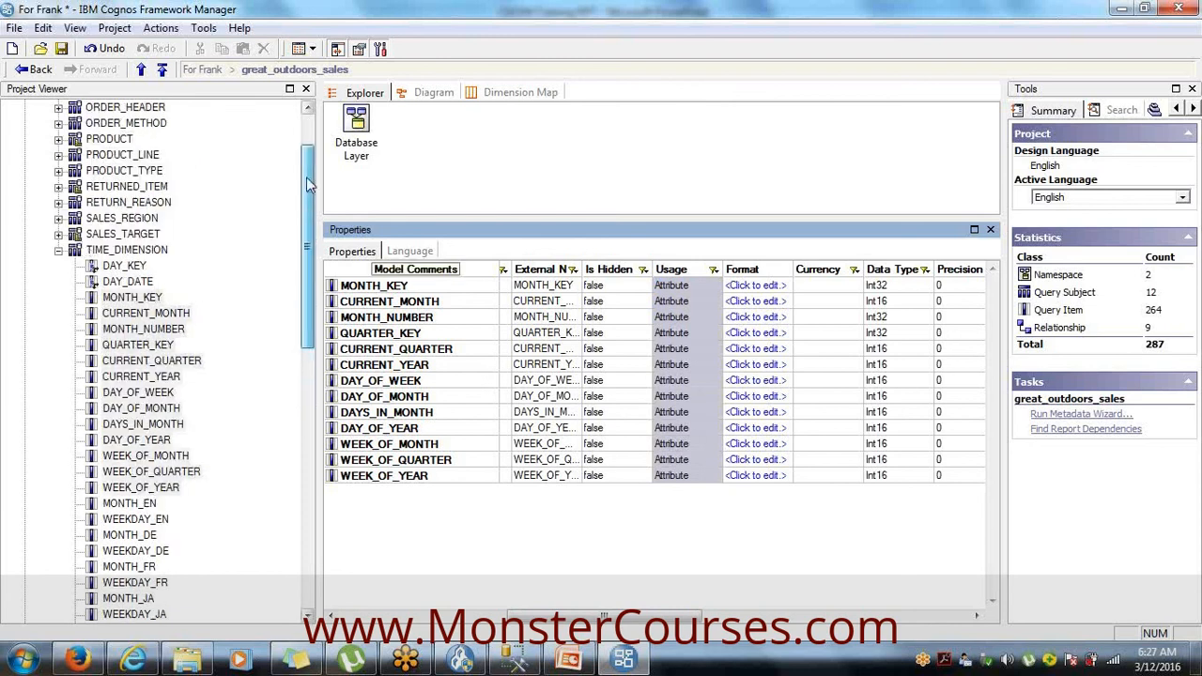
click(58, 251)
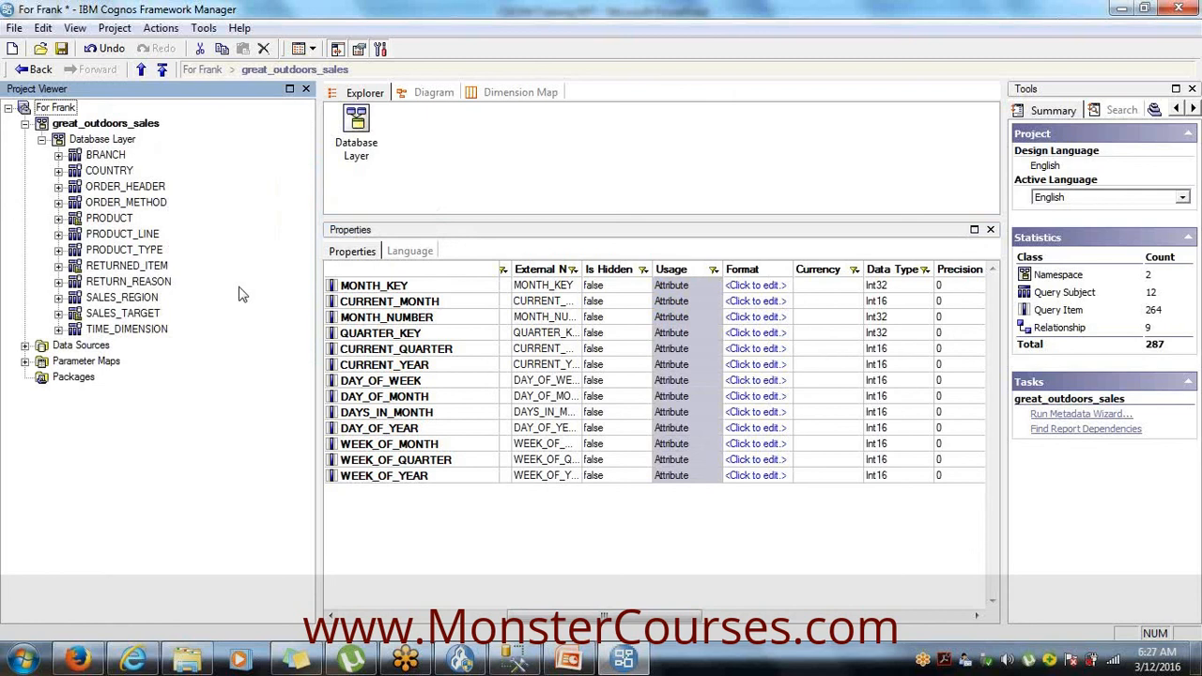
- Open the project options and display the Auto Save settings
click(170, 31)
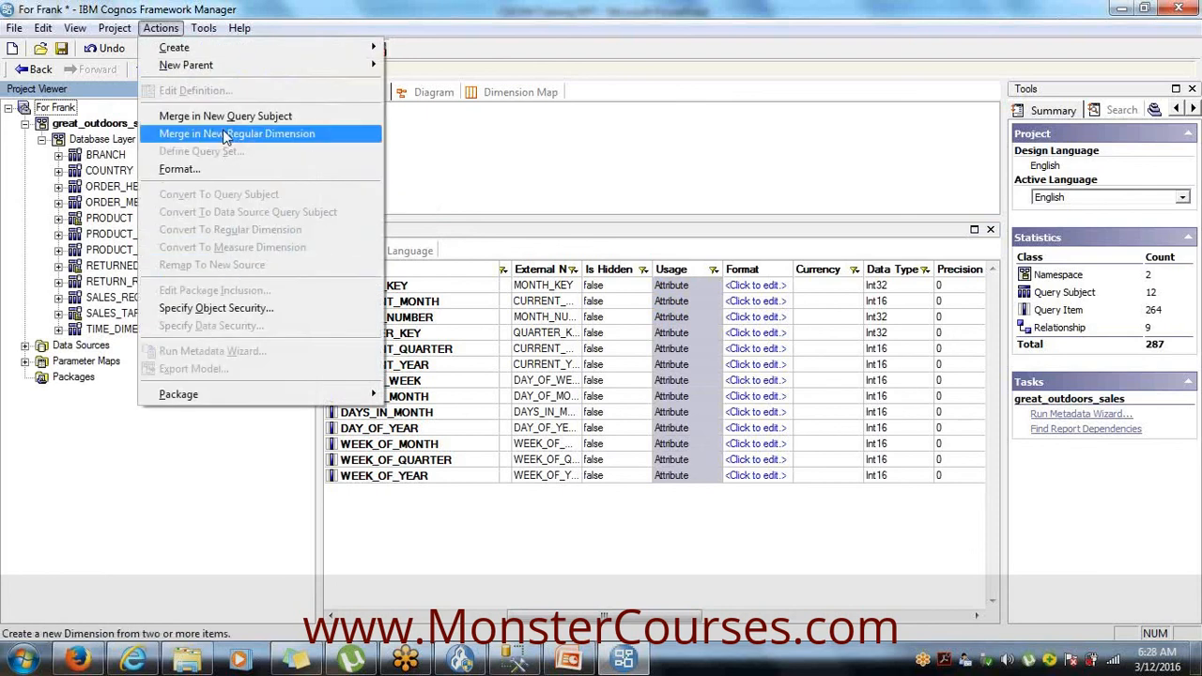
mouse_move(204, 32)
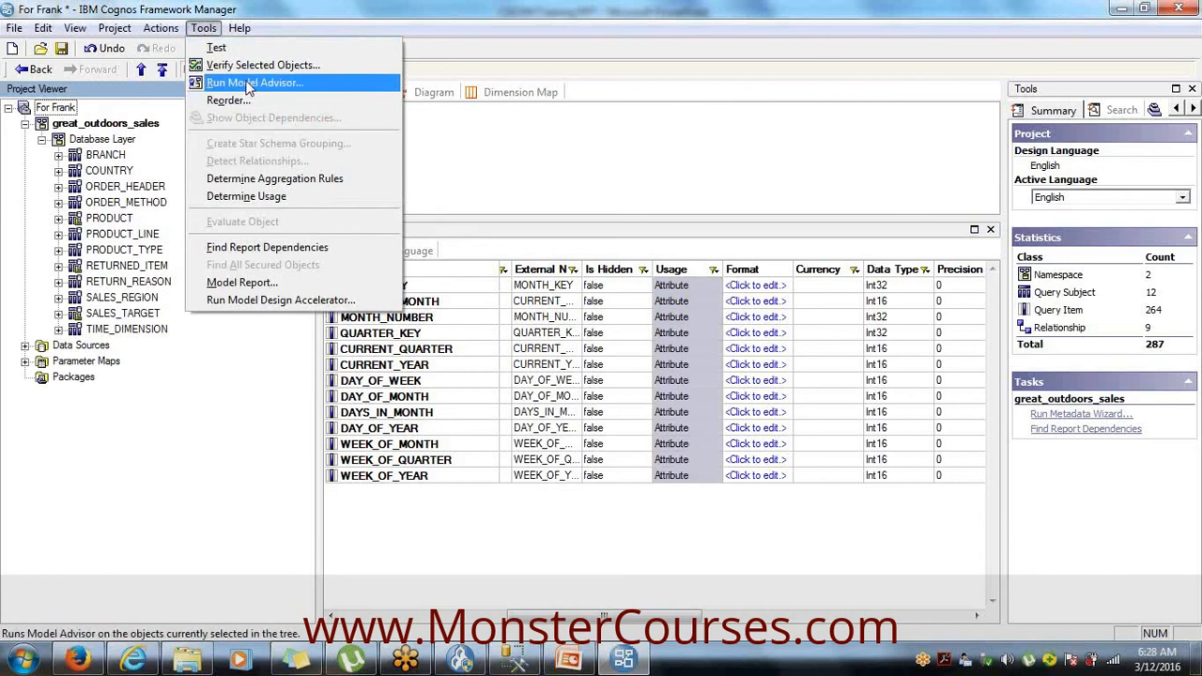
mouse_move(115, 28)
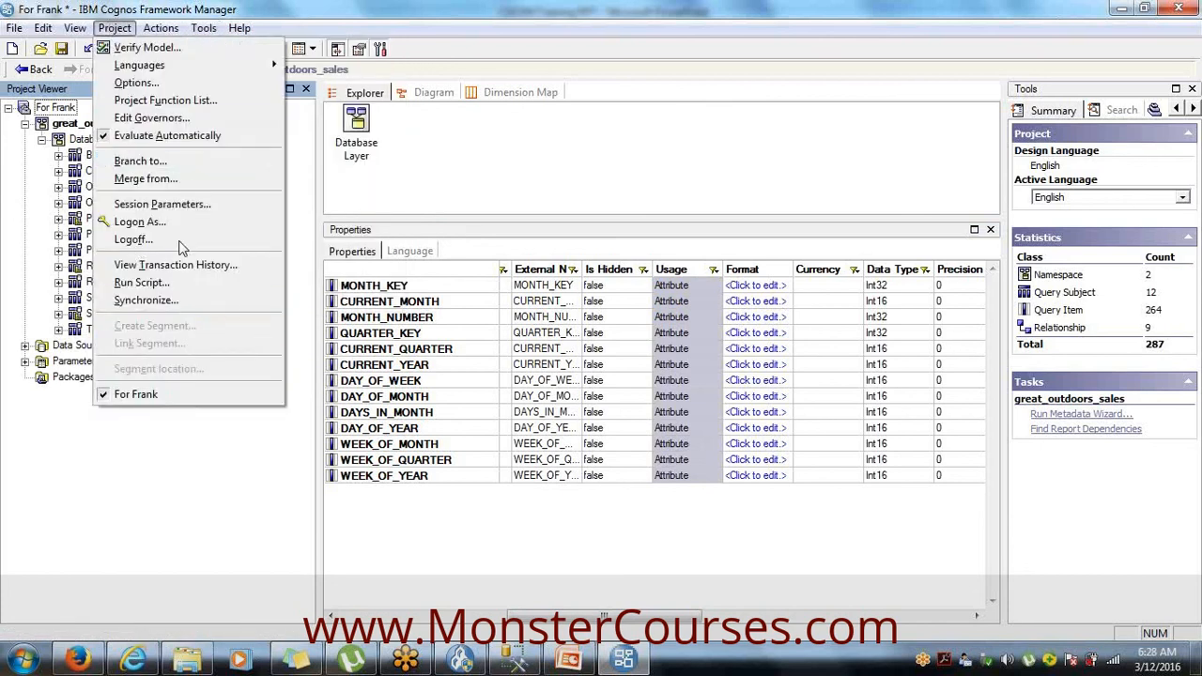
click(141, 82)
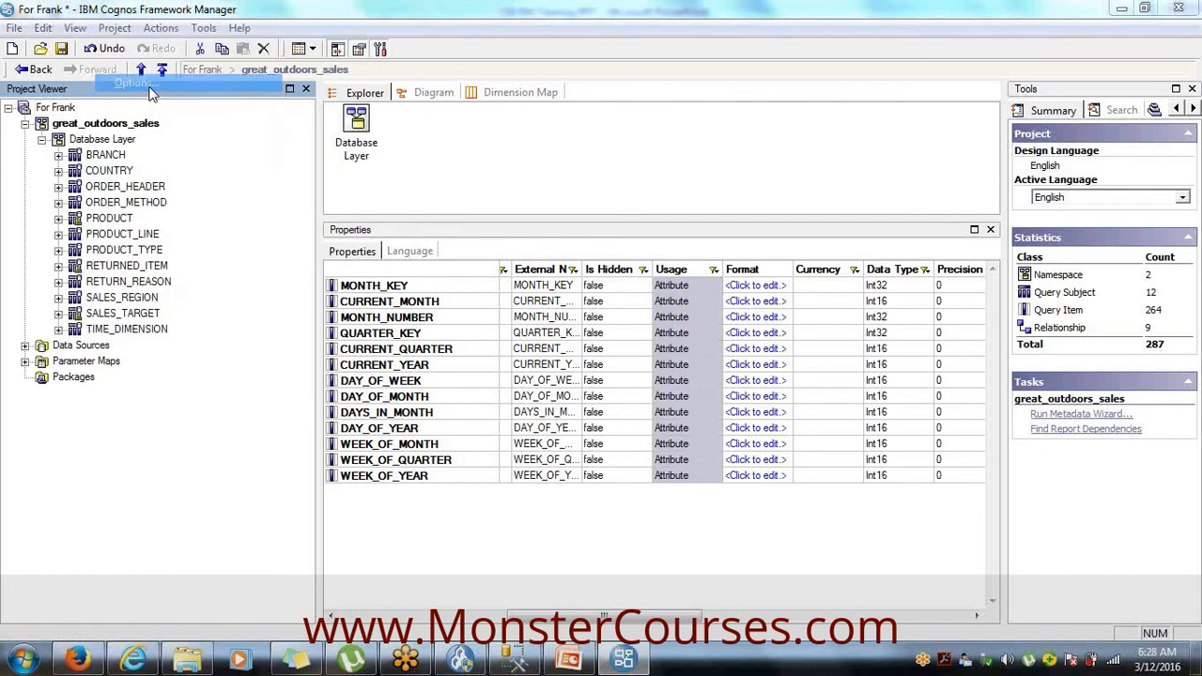
click(532, 185)
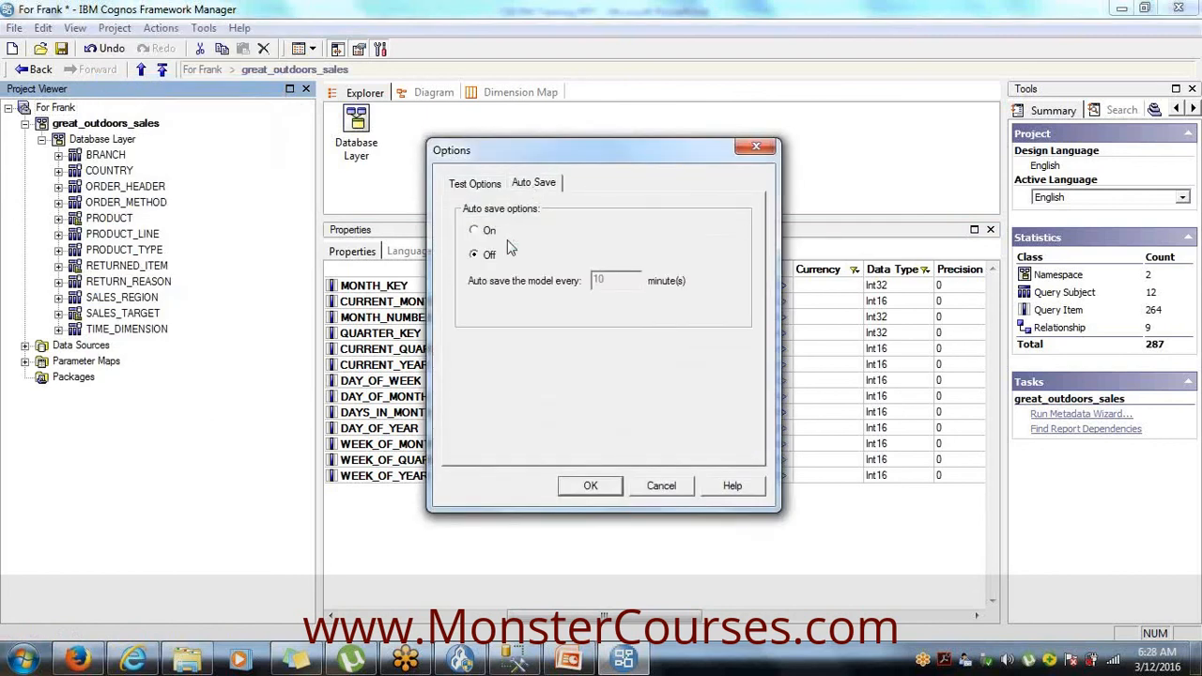